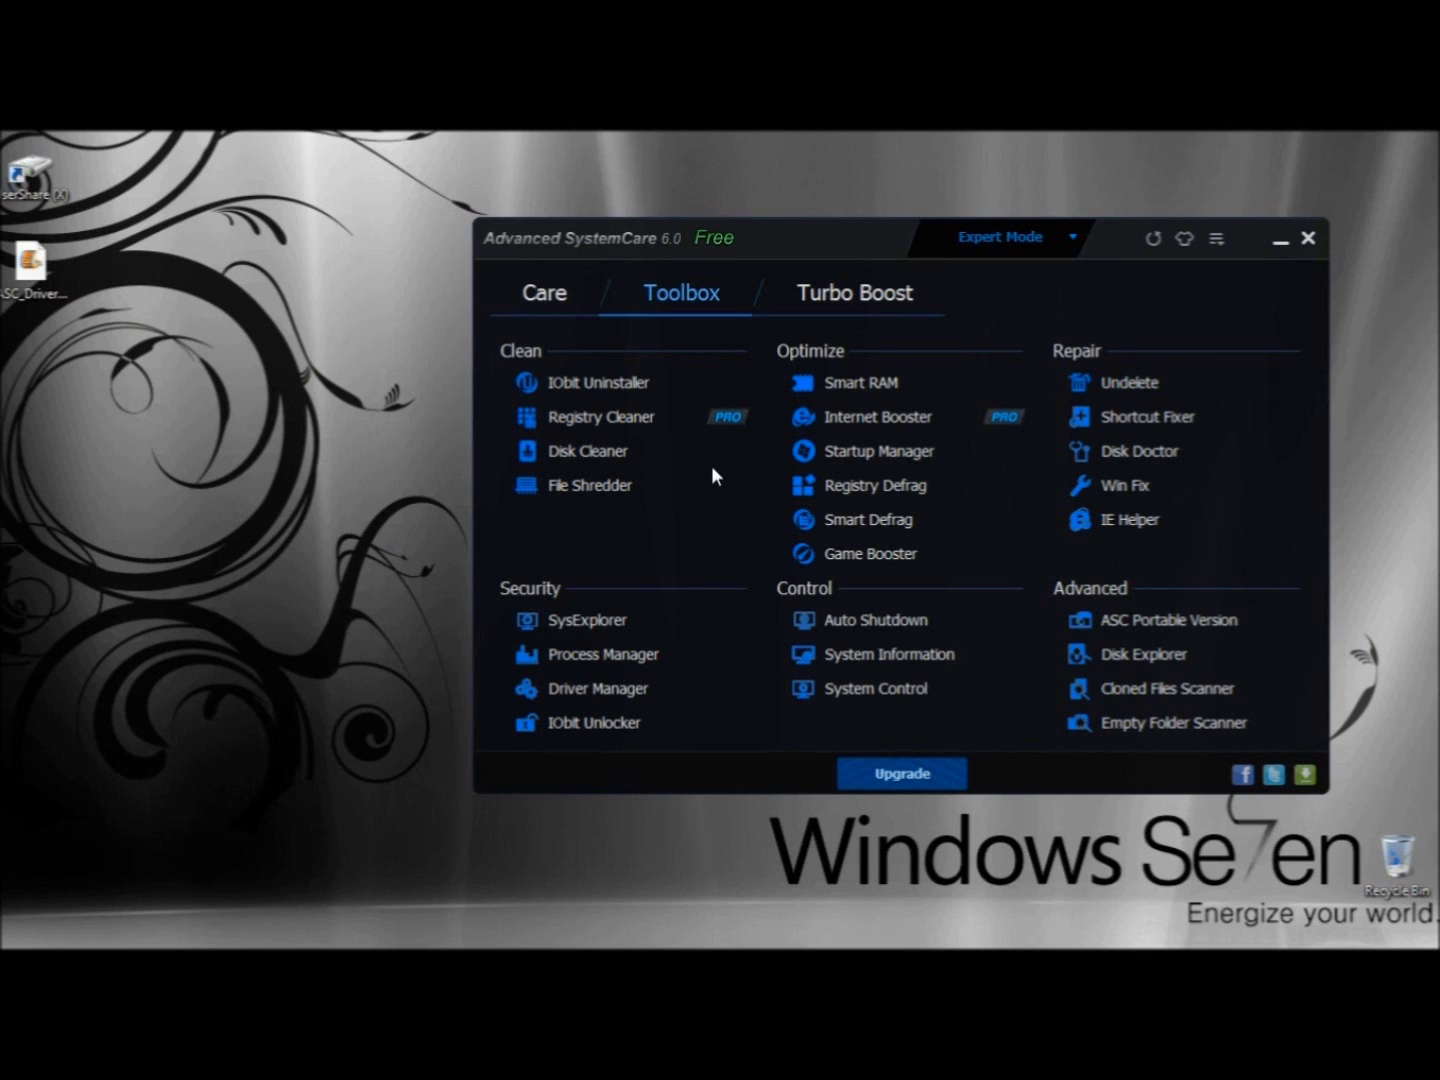
# Launch System Control and examine the Internet Explorer homepage and history settings under the general display options
pyautogui.click(858, 693)
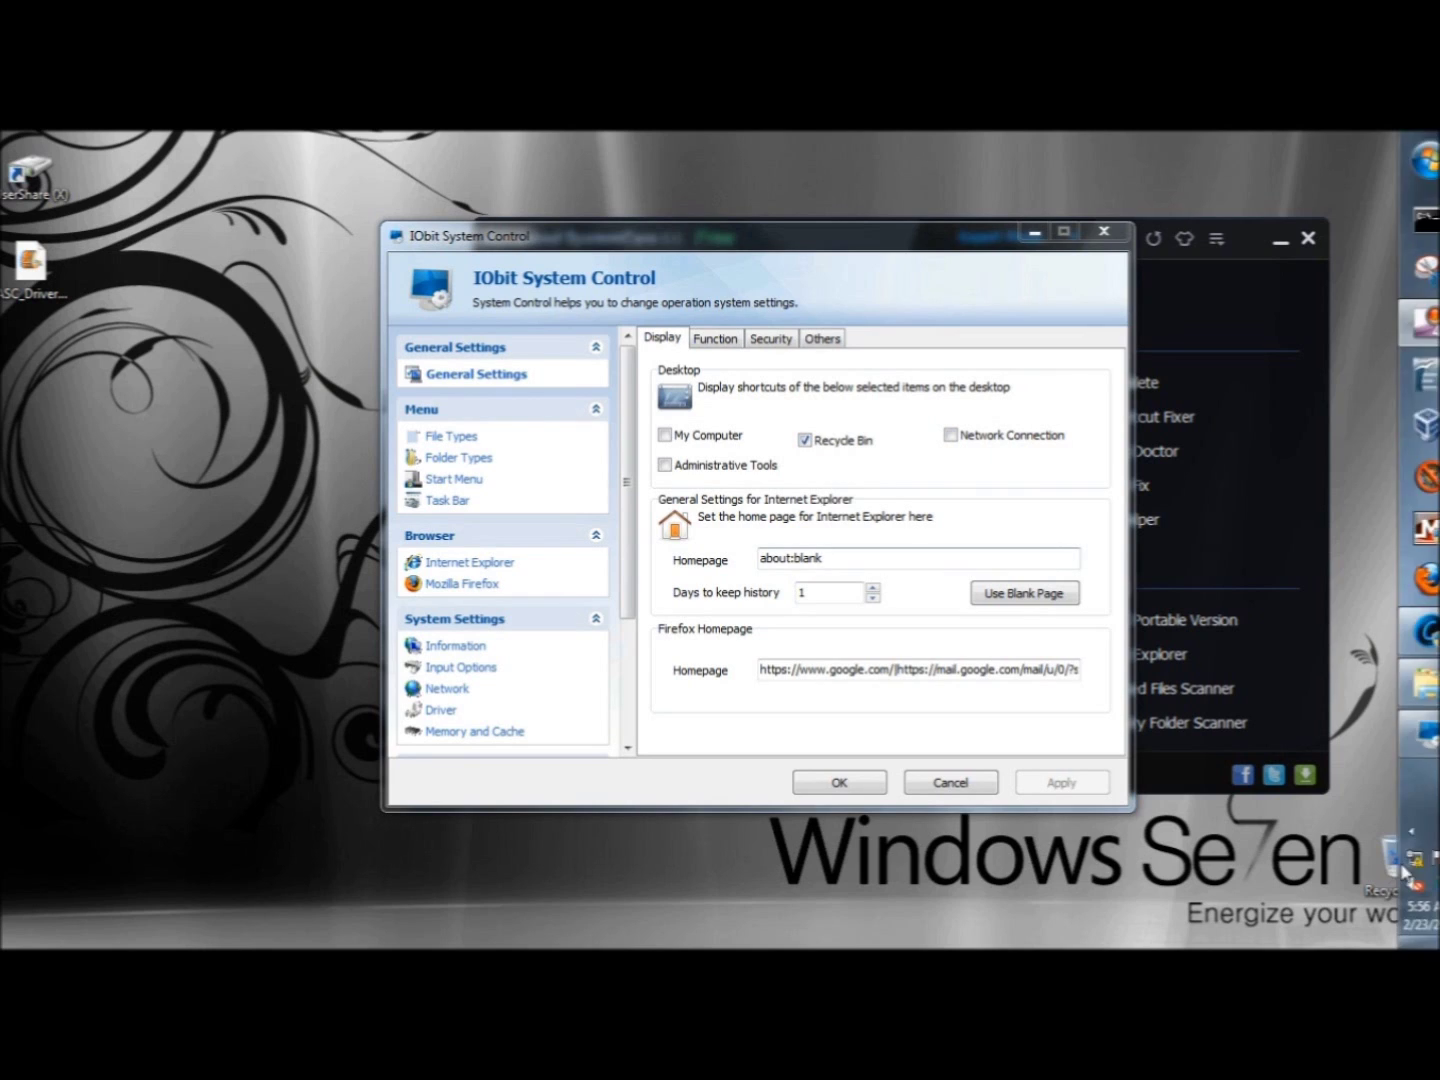
pyautogui.click(818, 558)
pyautogui.moveTo(823, 558); pyautogui.dragTo(760, 557)
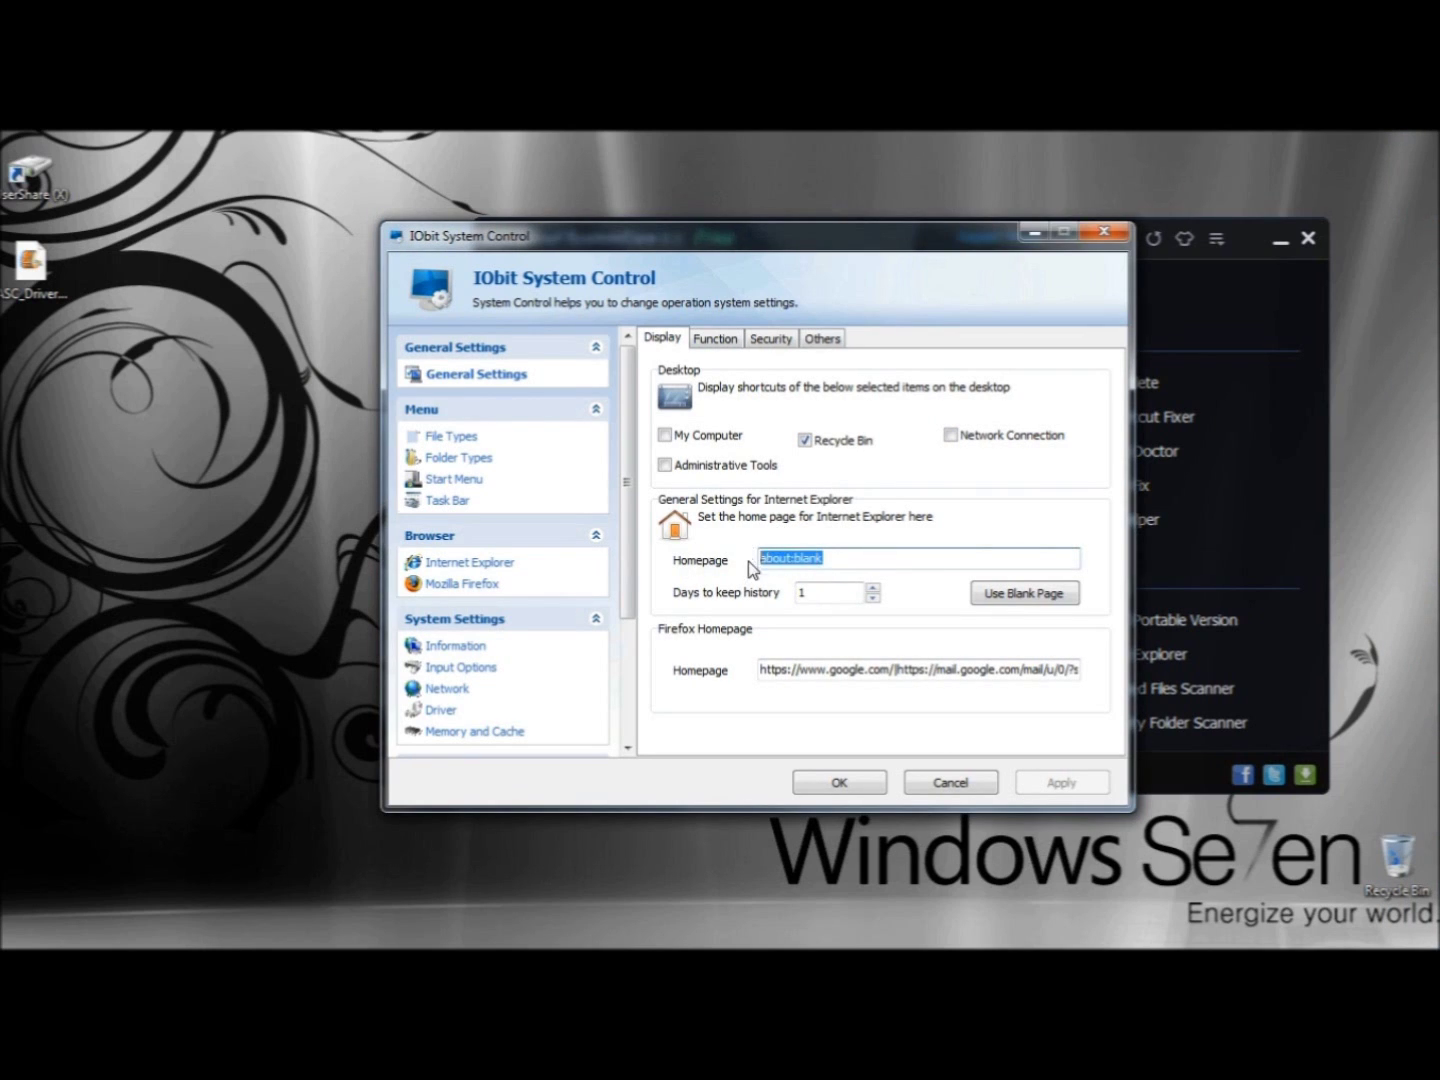
pyautogui.press('Tab')
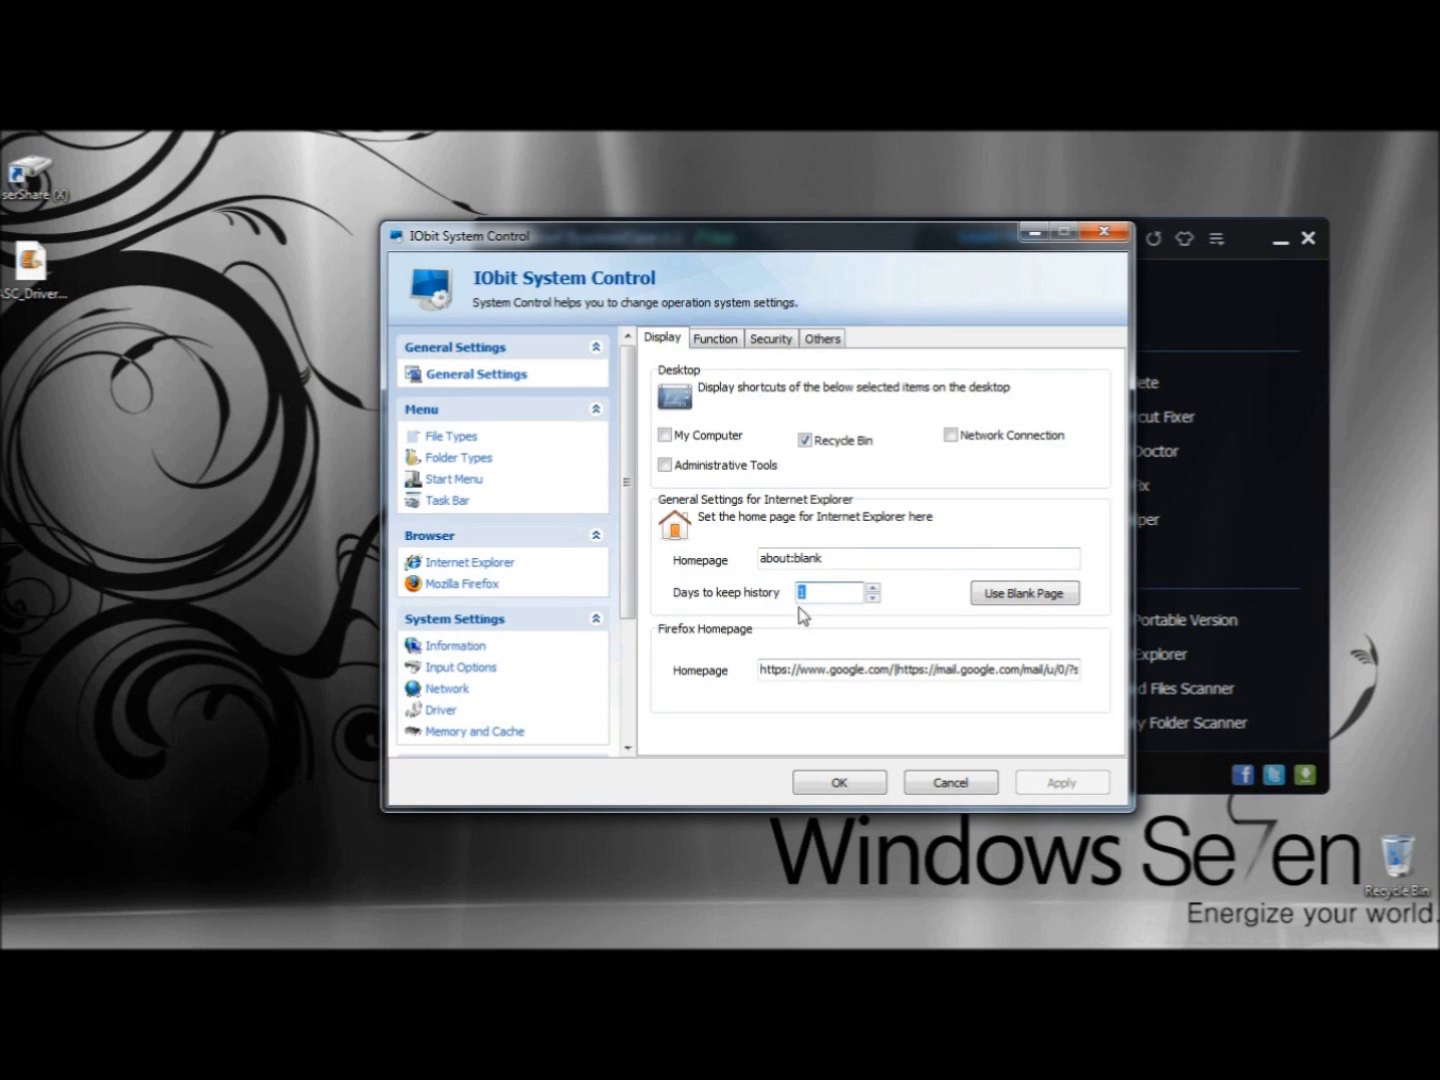
pyautogui.click(826, 555)
pyautogui.moveTo(825, 555); pyautogui.dragTo(752, 563)
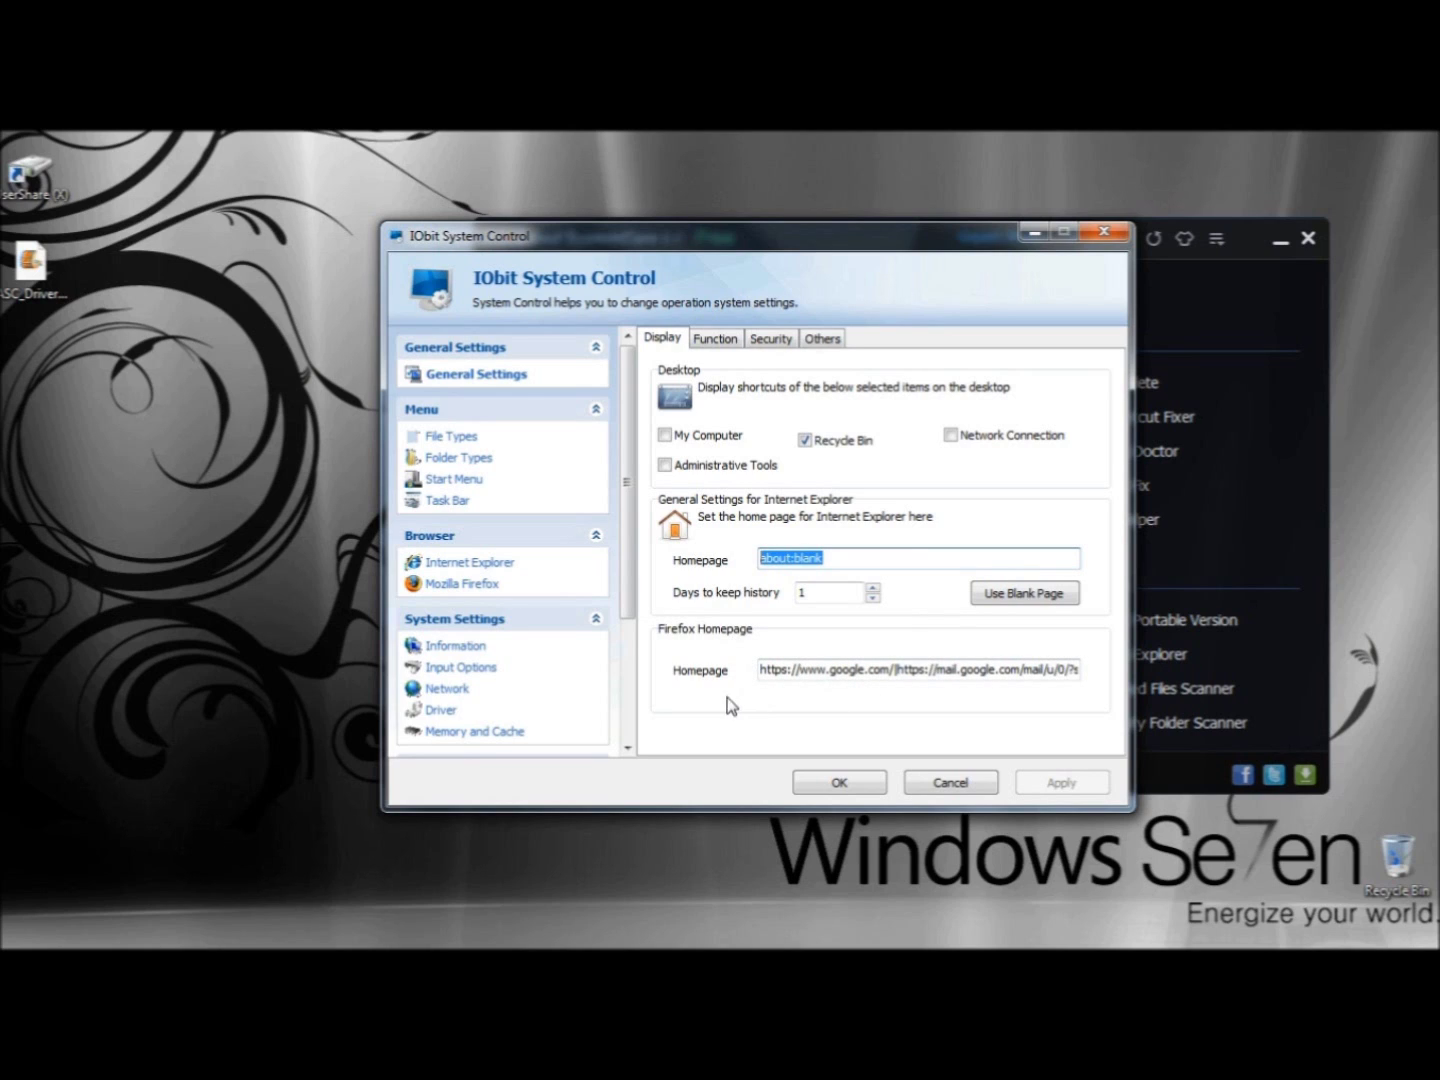
# Enable auto play for both removable disks and the CD/DVD driver in the general function settings
pyautogui.click(713, 345)
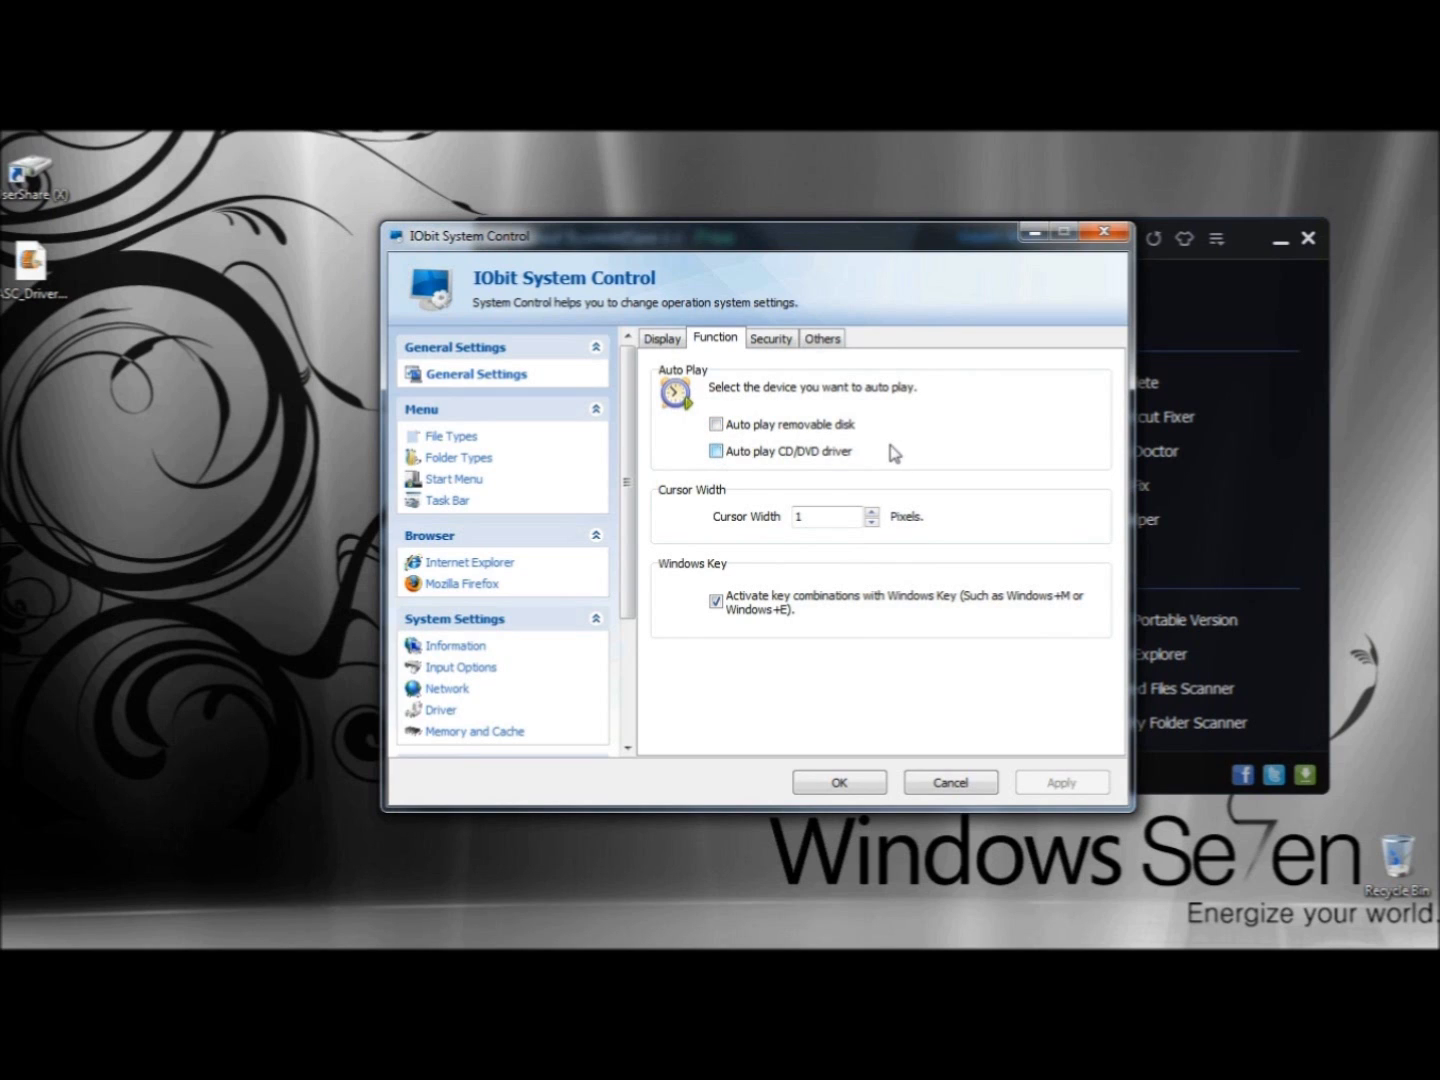
pyautogui.click(715, 426)
pyautogui.click(716, 451)
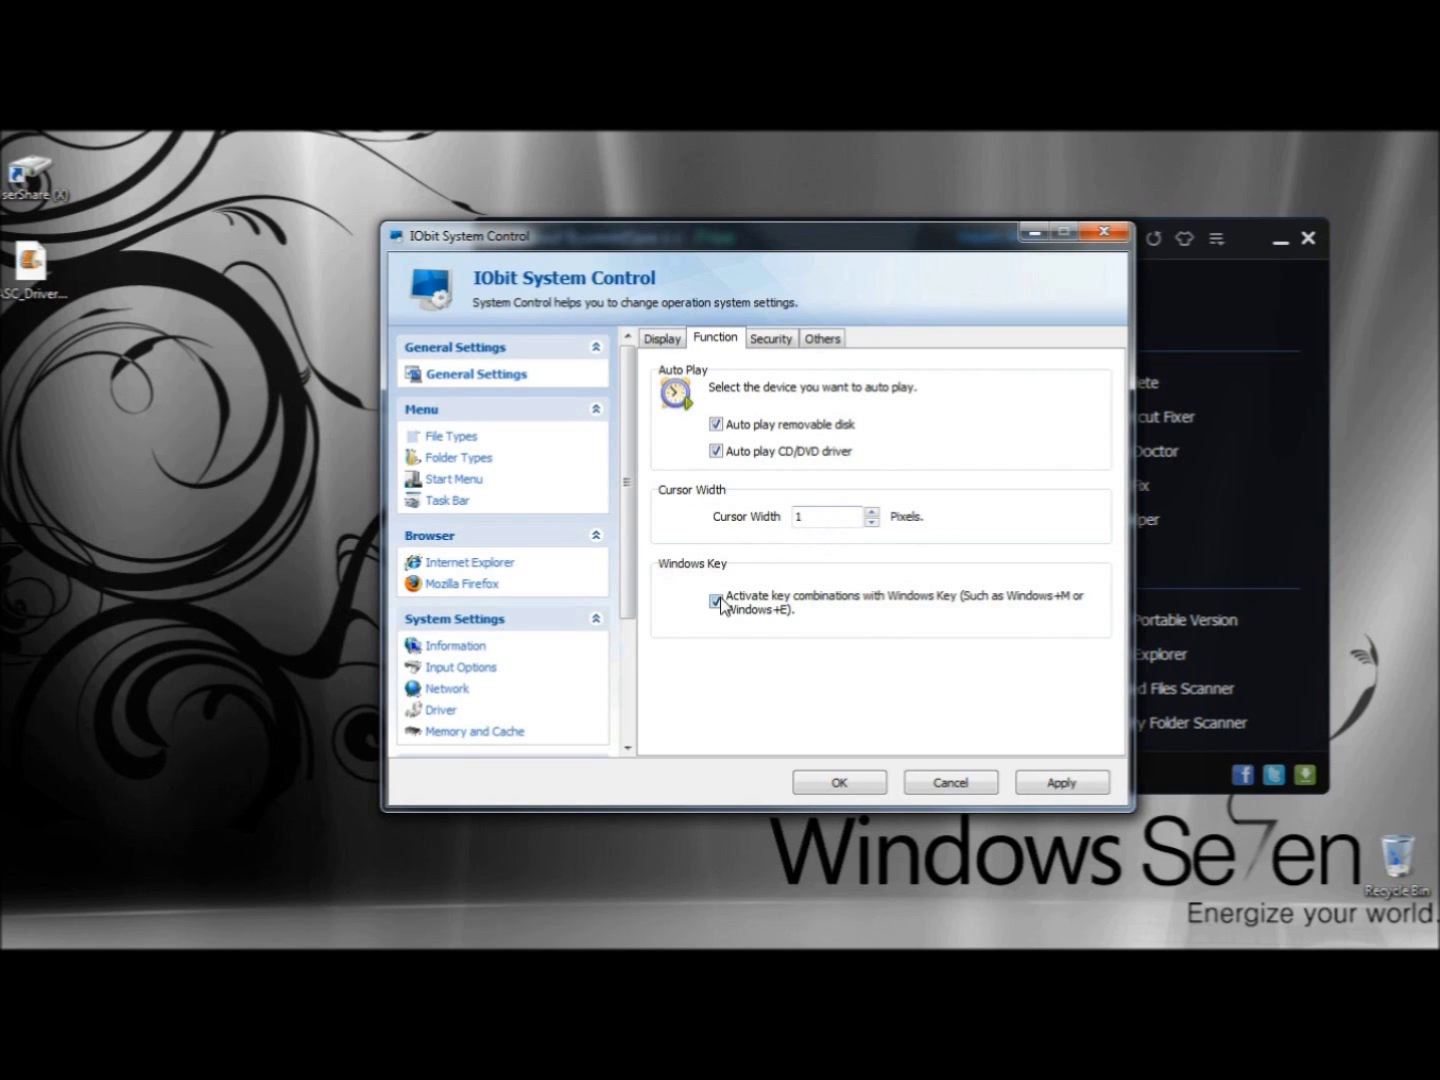
# Examine the general security settings and the available Windows Automatic Updates modes
pyautogui.click(778, 339)
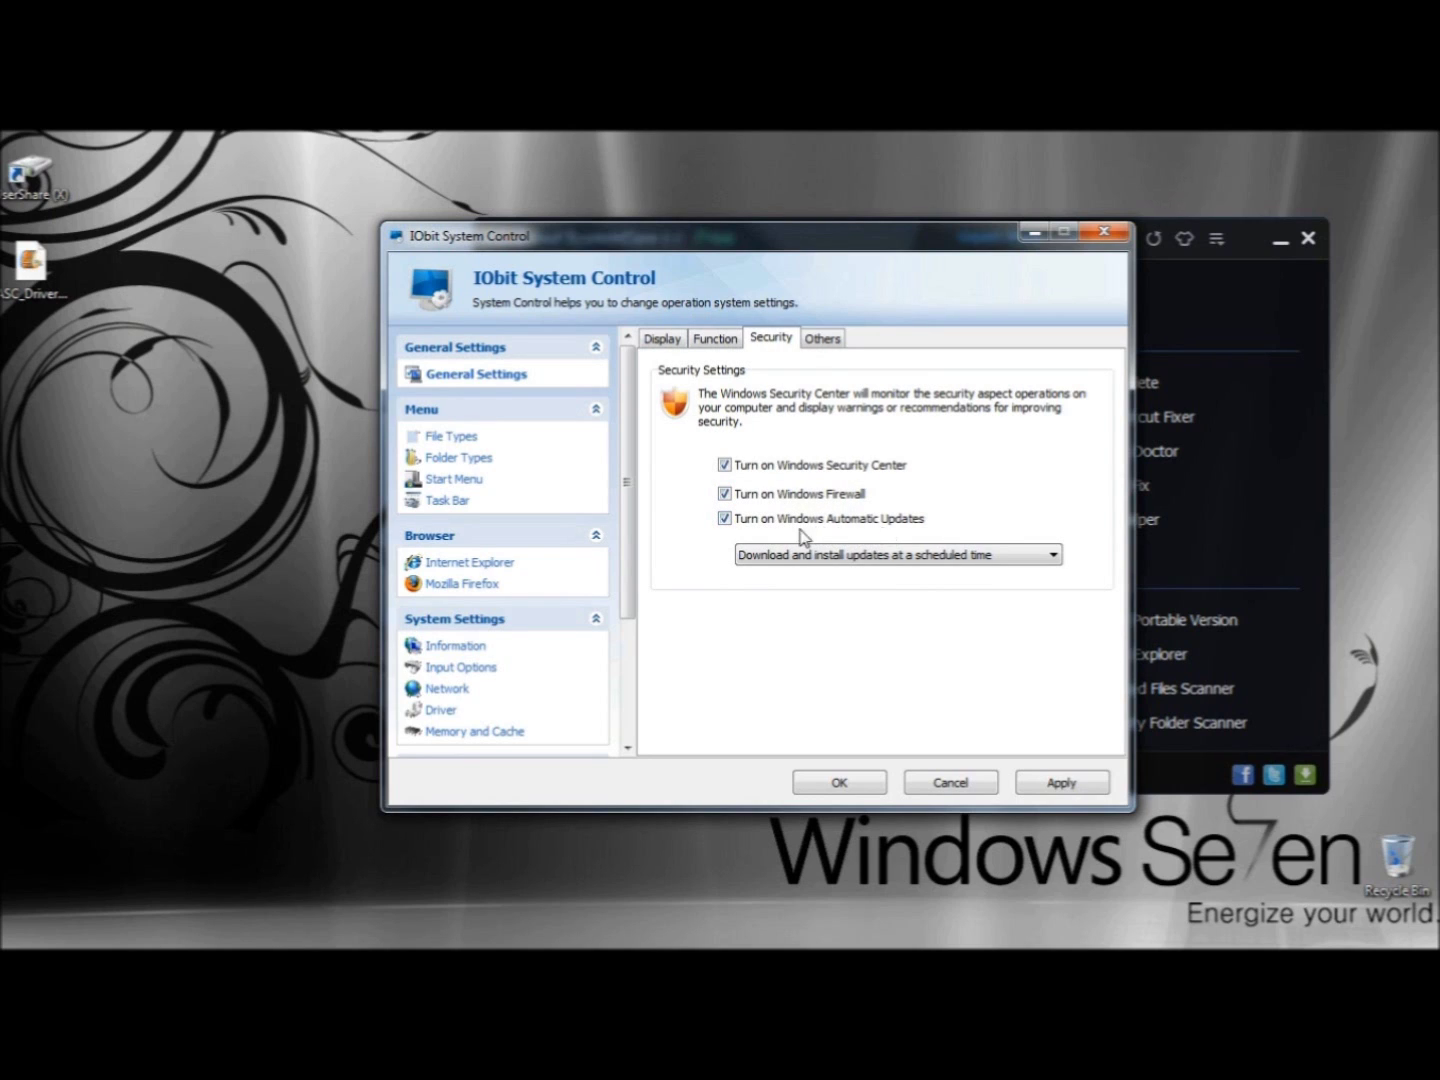
pyautogui.click(1053, 557)
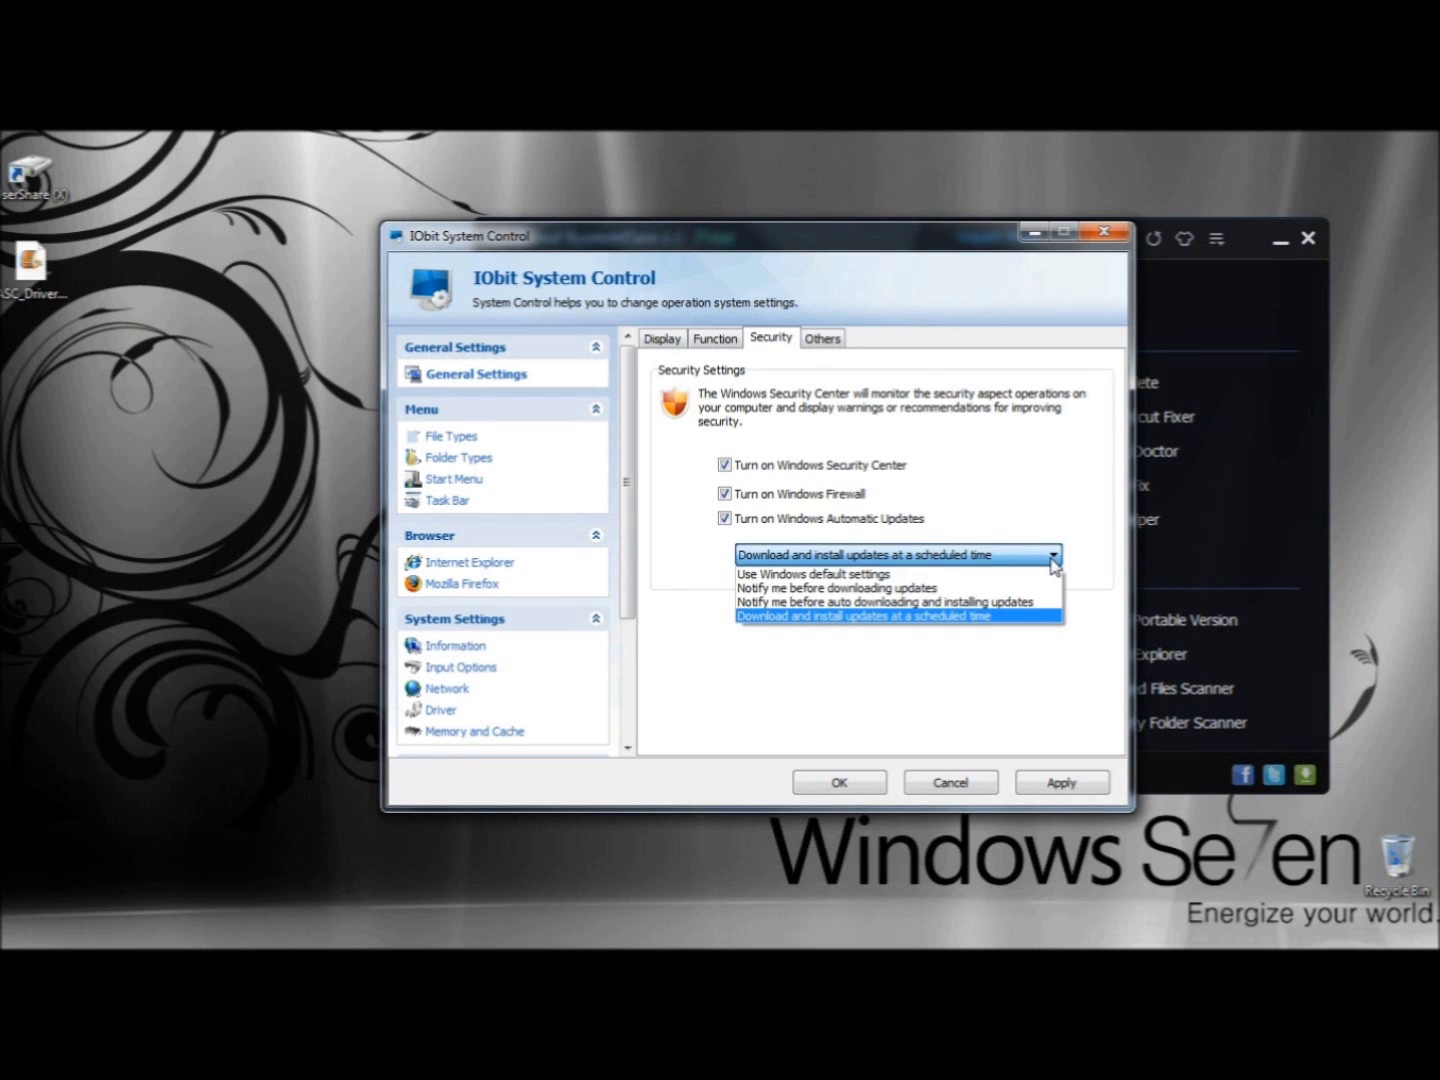
pyautogui.click(1054, 566)
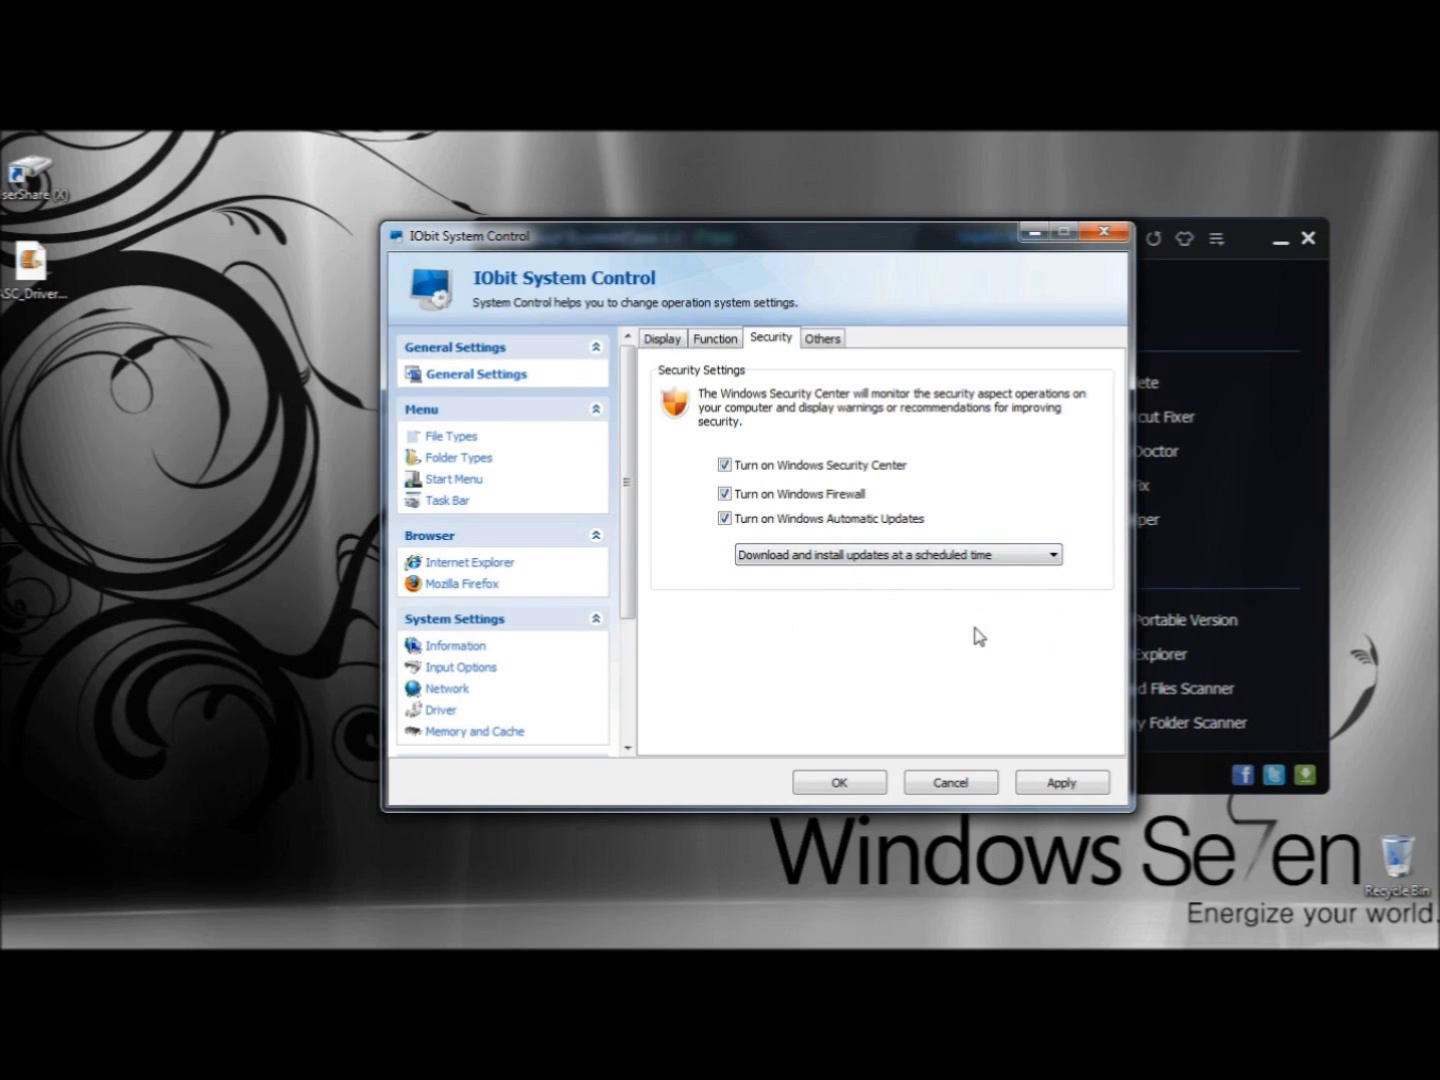
# Examine the available choices for system failure handling and font smoothing among the other general settings
pyautogui.click(821, 341)
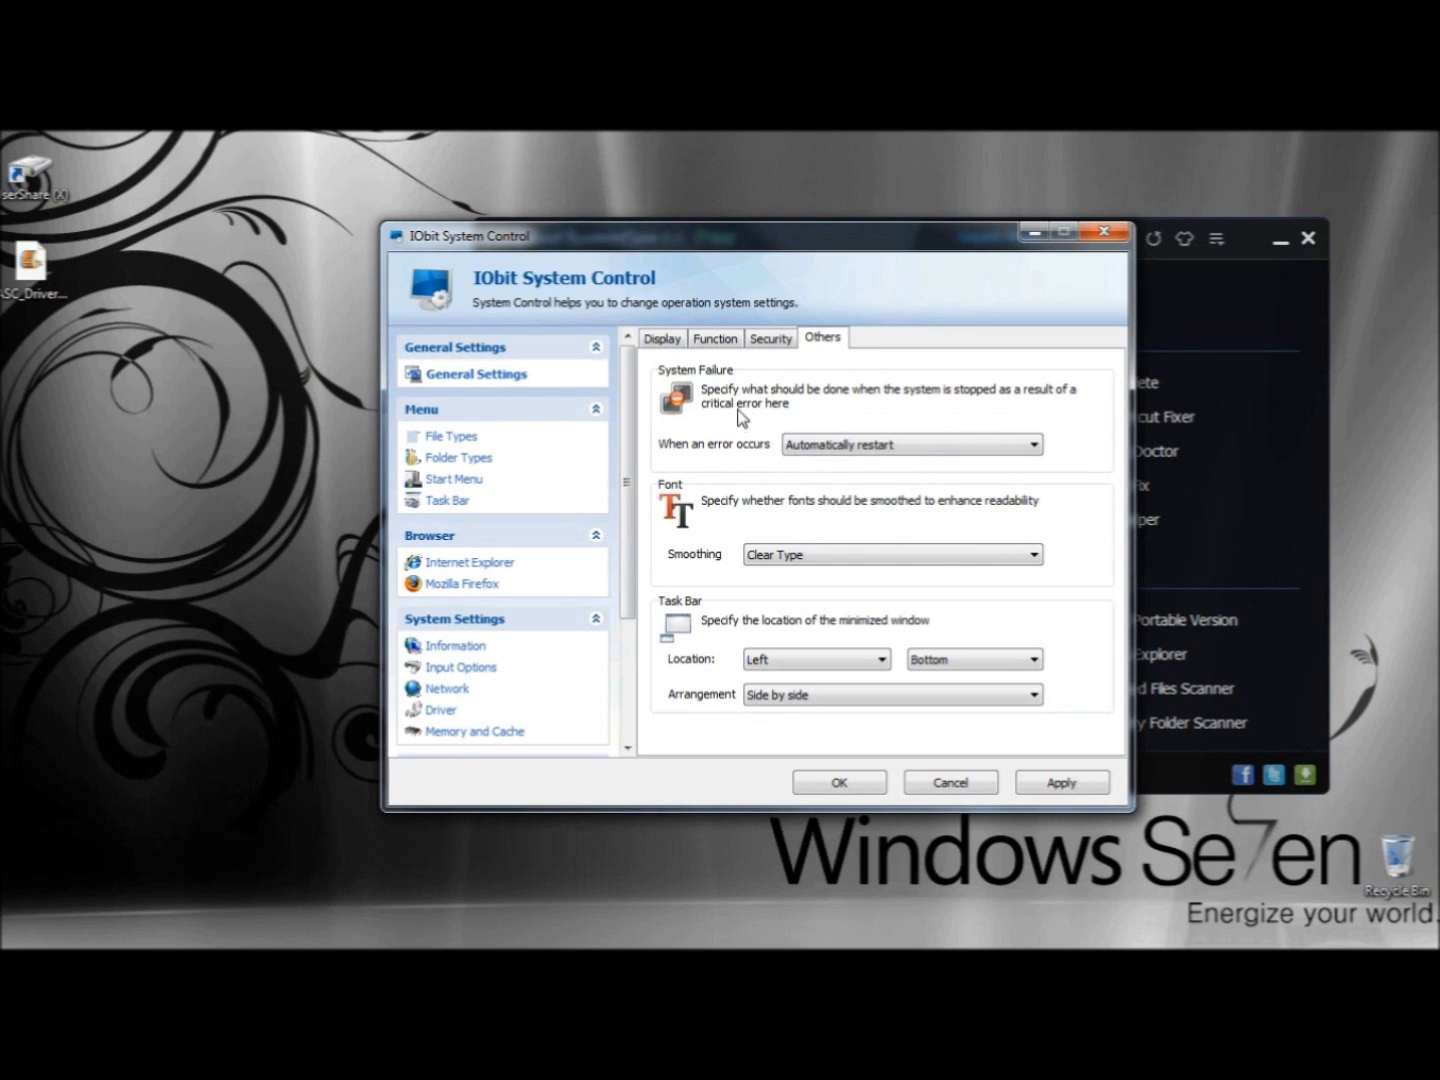
pyautogui.click(996, 450)
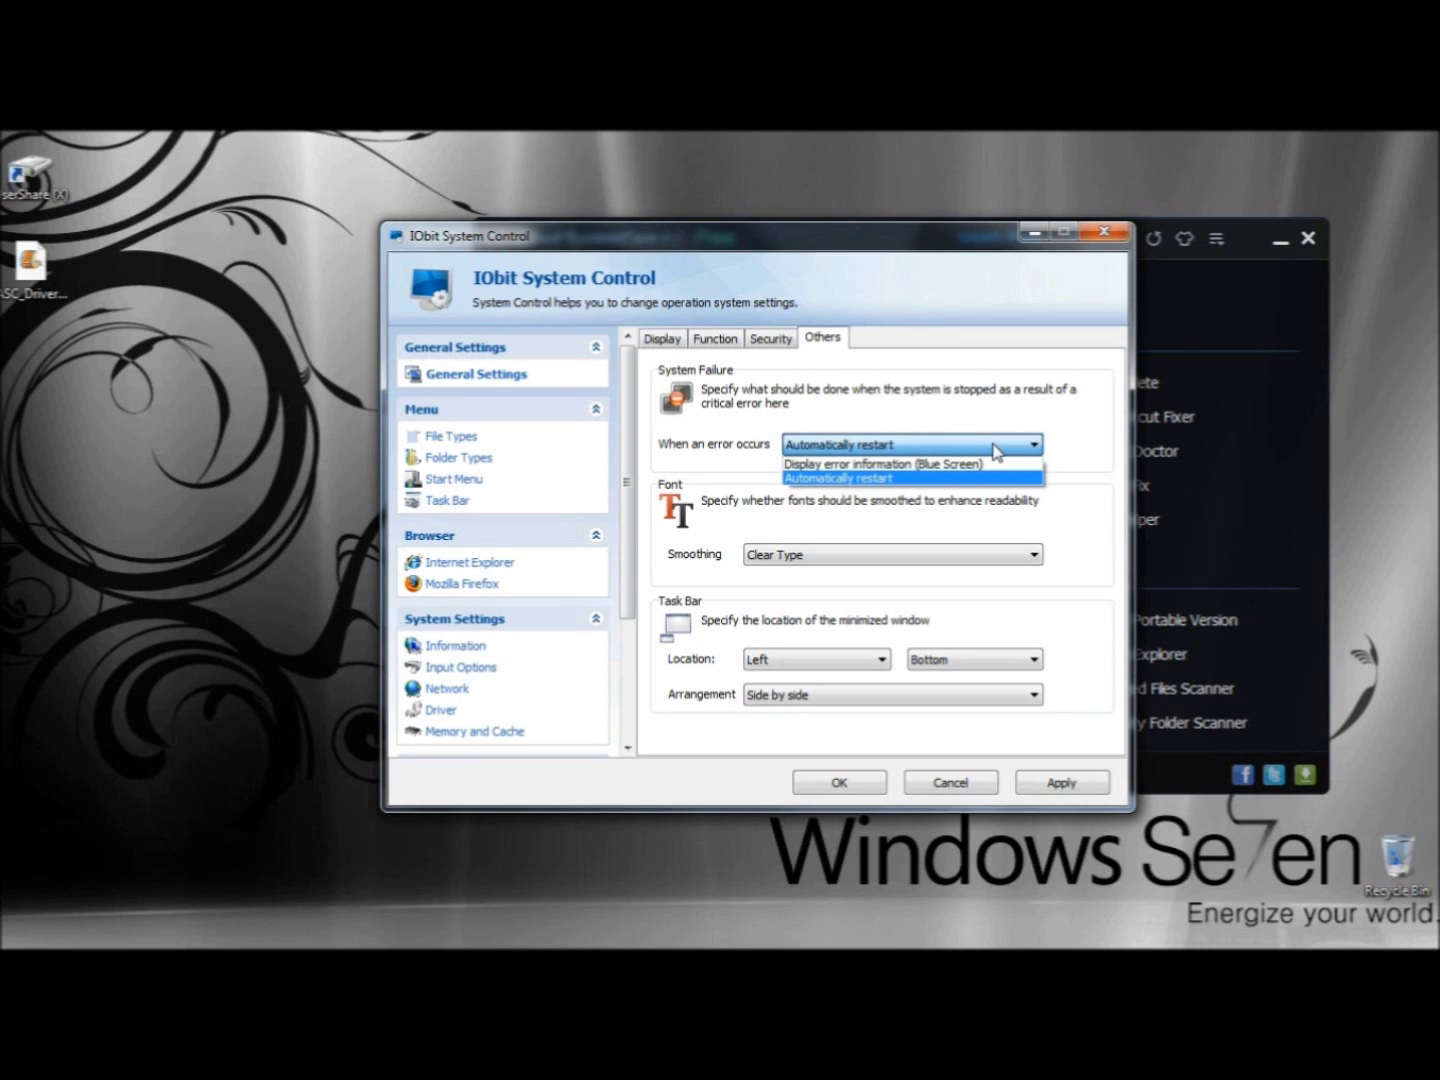
pyautogui.click(725, 512)
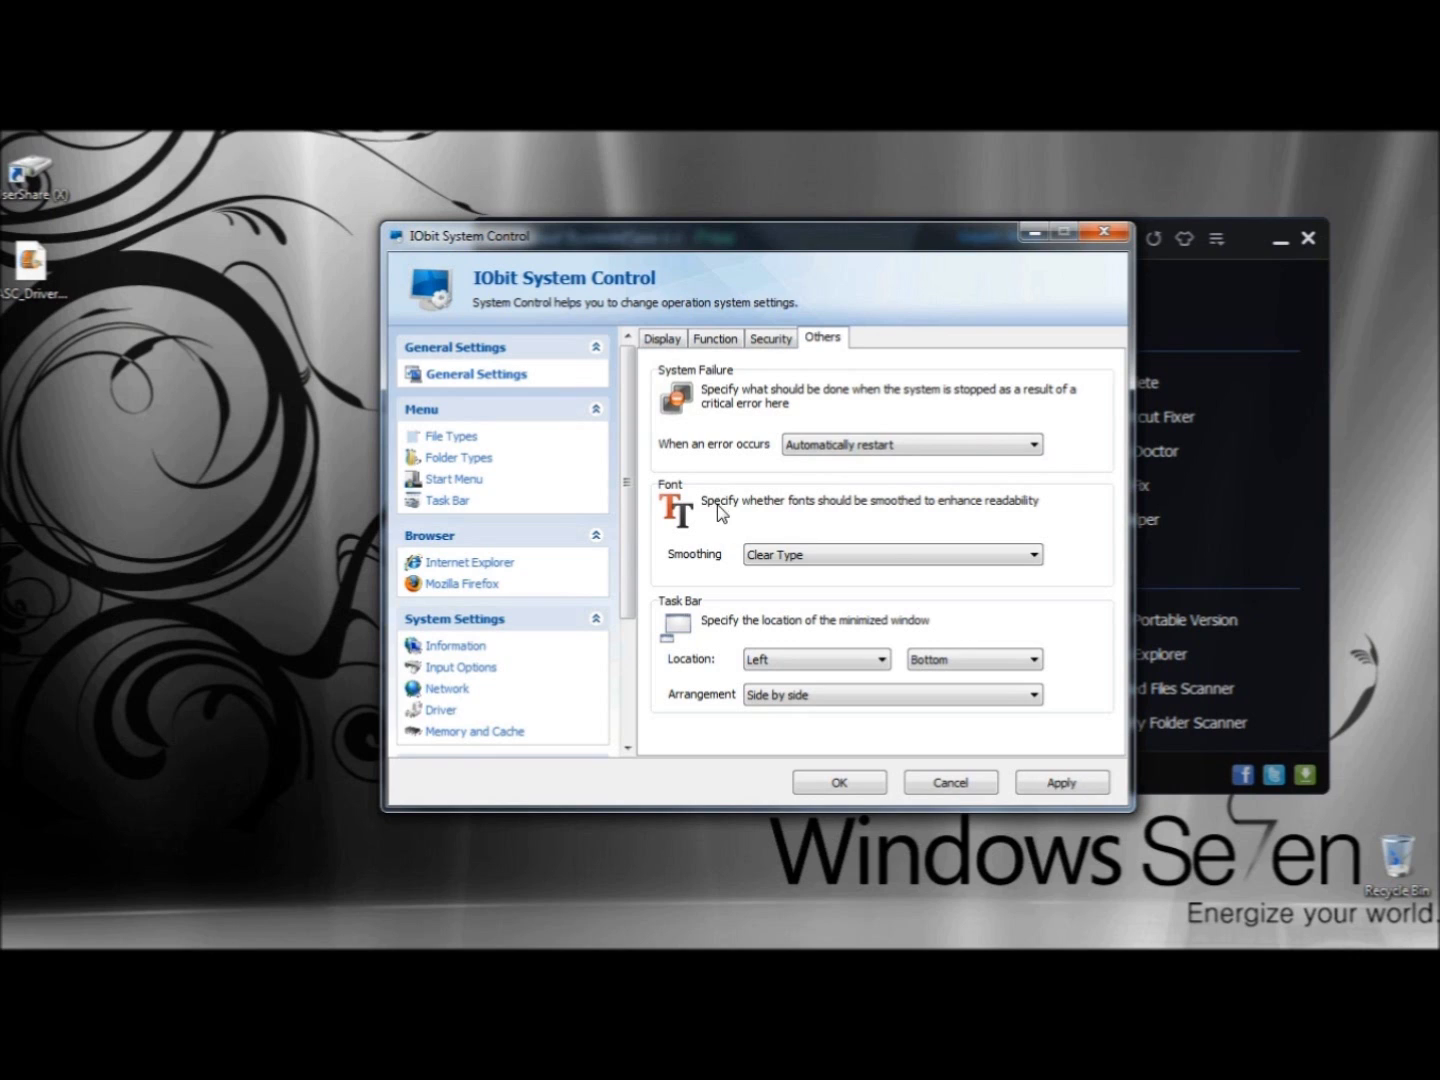
pyautogui.click(892, 562)
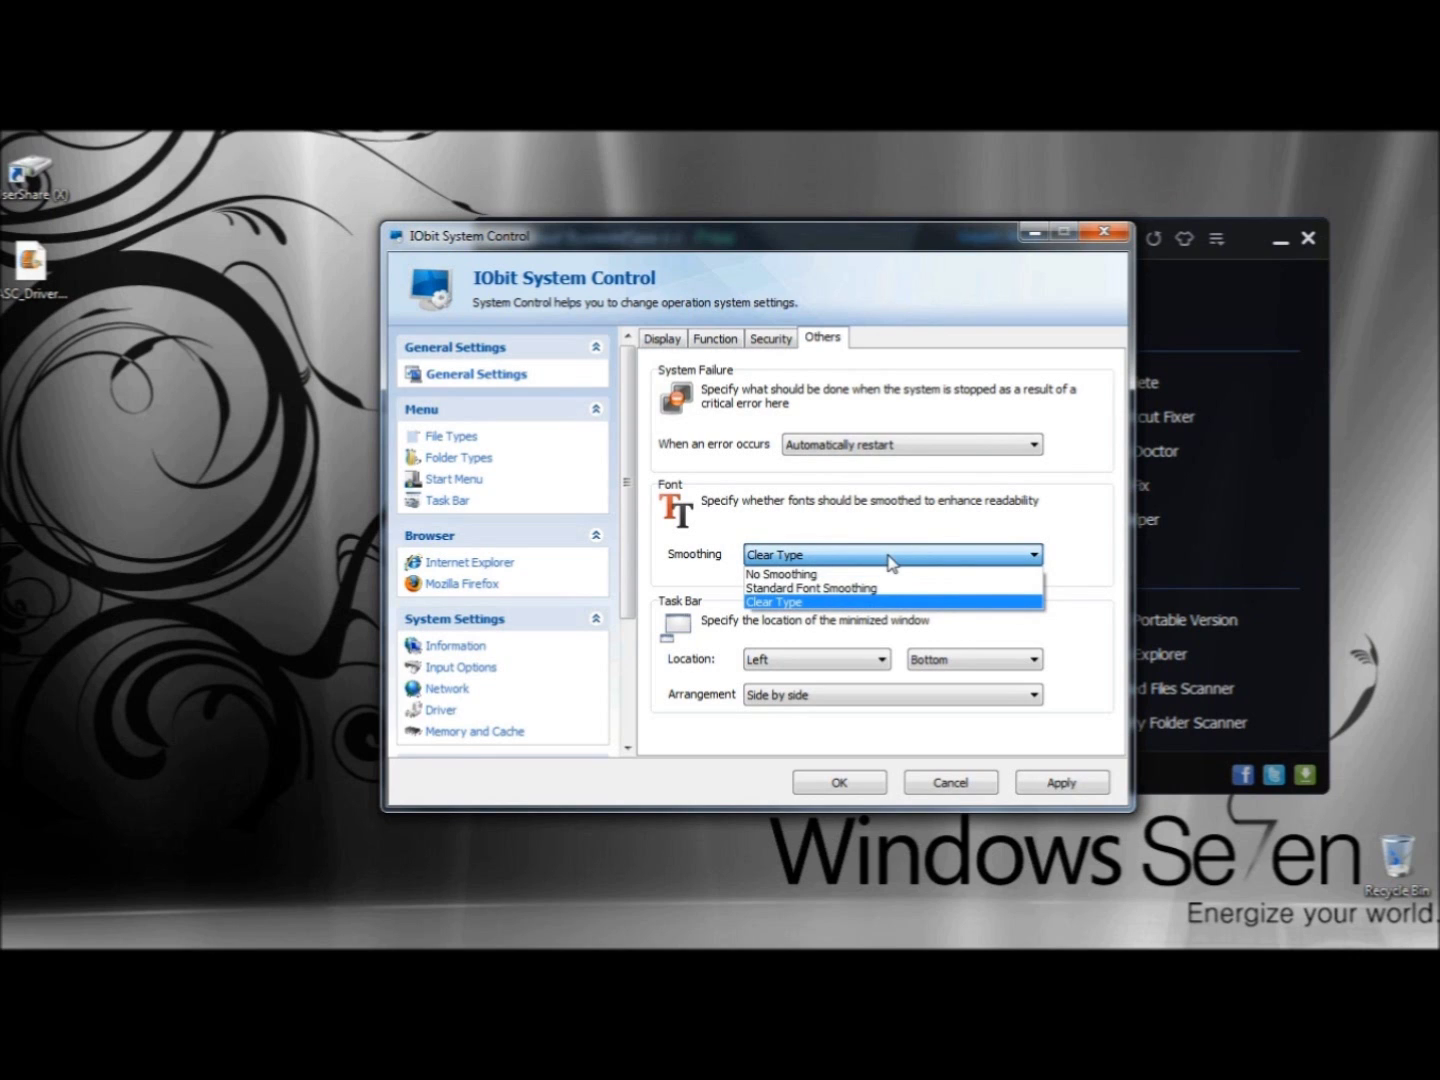
pyautogui.click(893, 562)
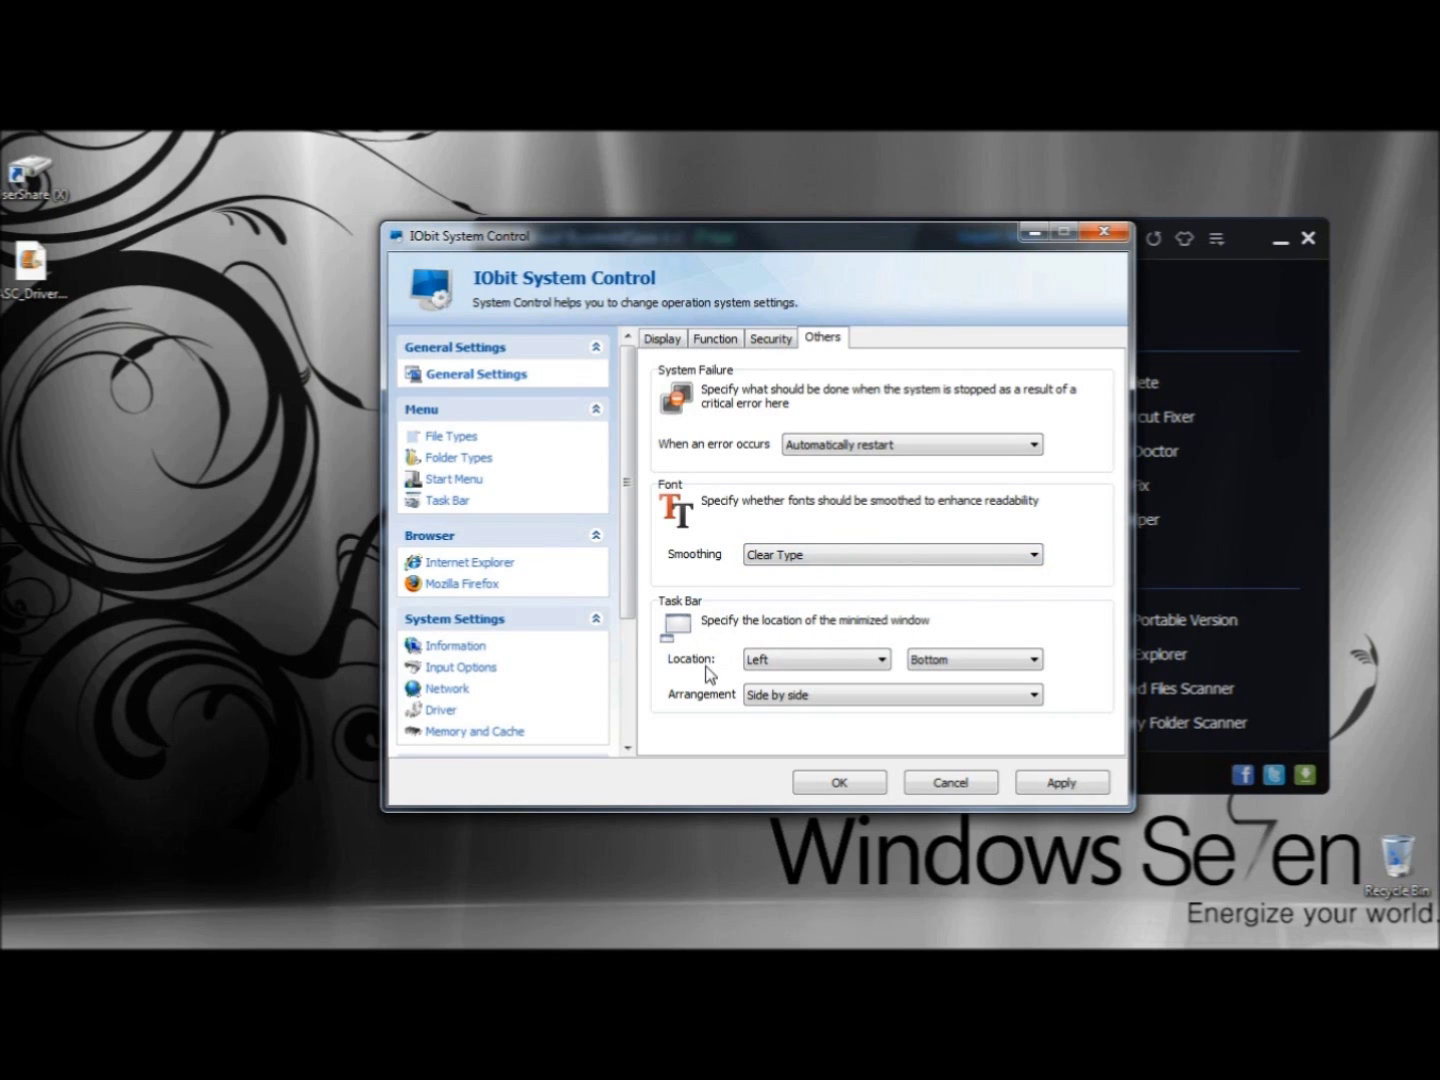
# Review the File Types settings for menu operation, opening unknown files and the new shortcut prefix
pyautogui.click(464, 440)
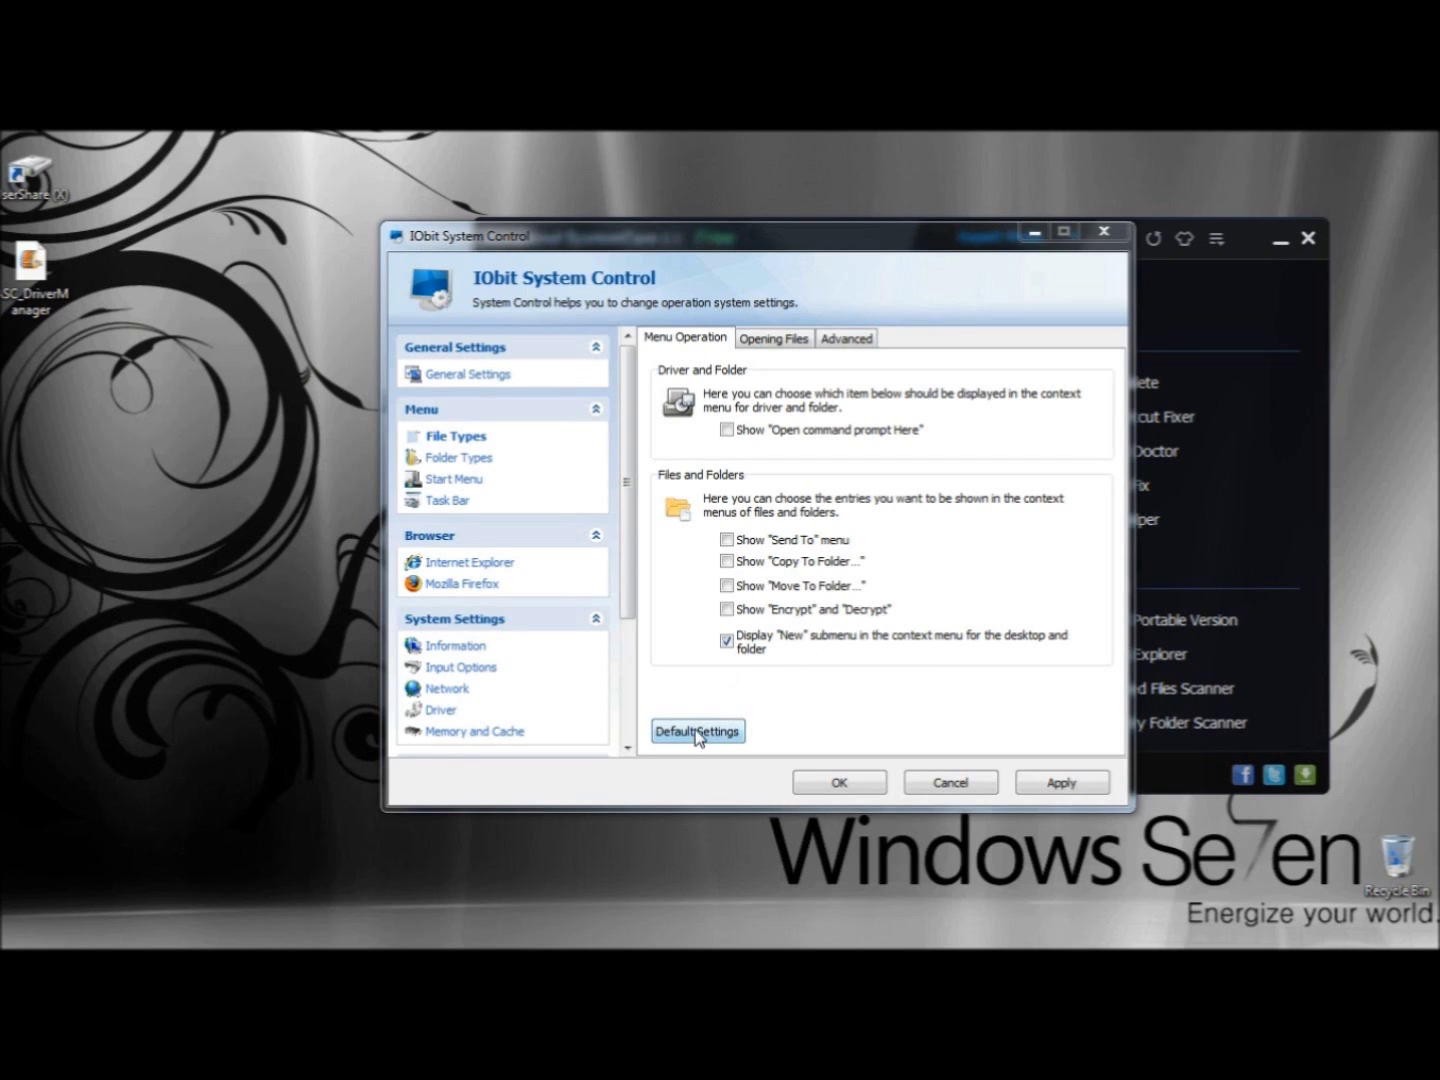
pyautogui.click(777, 341)
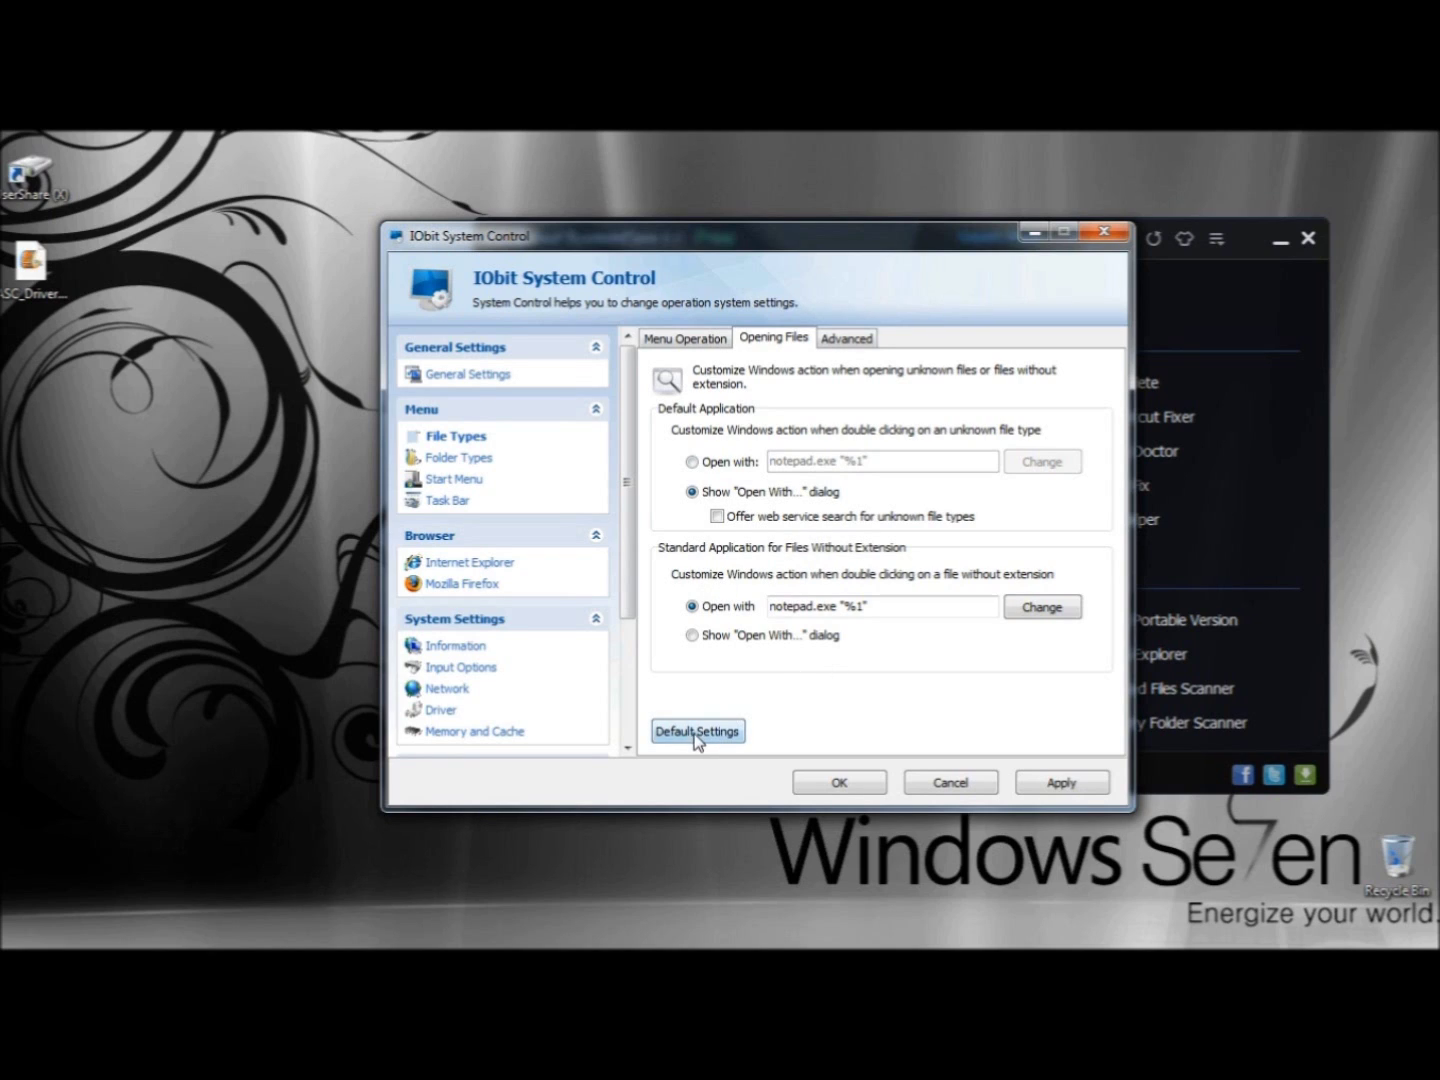
pyautogui.click(850, 340)
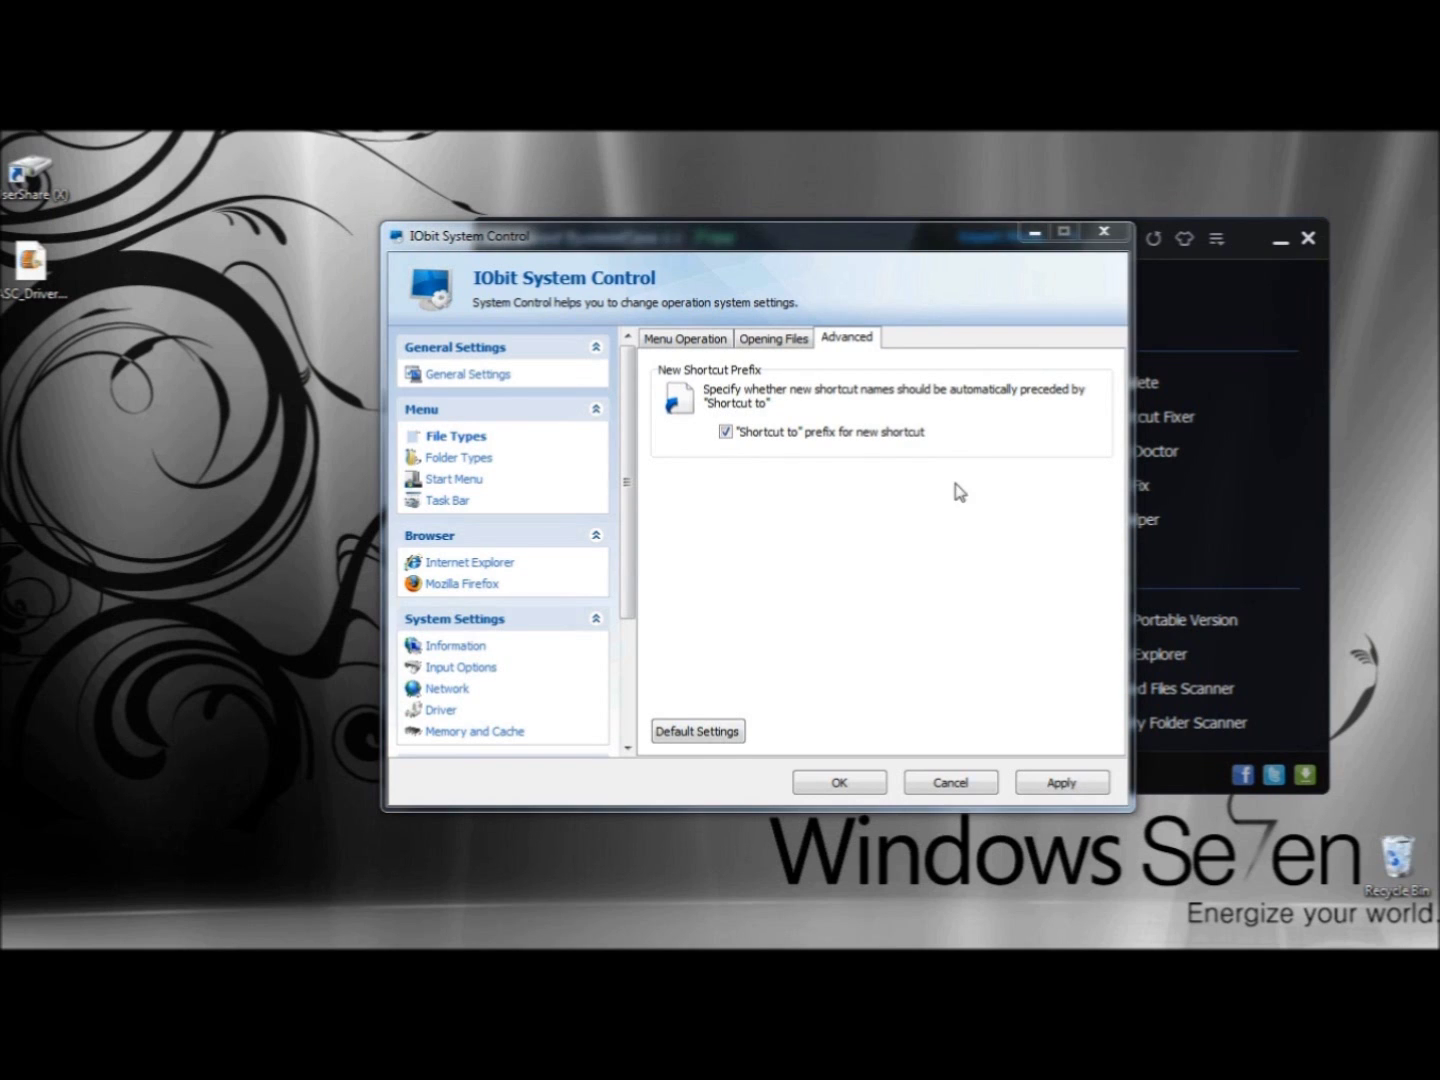
# Create a shortcut to the Expression folder in the Documents library and close the library window
pyautogui.click(1414, 163)
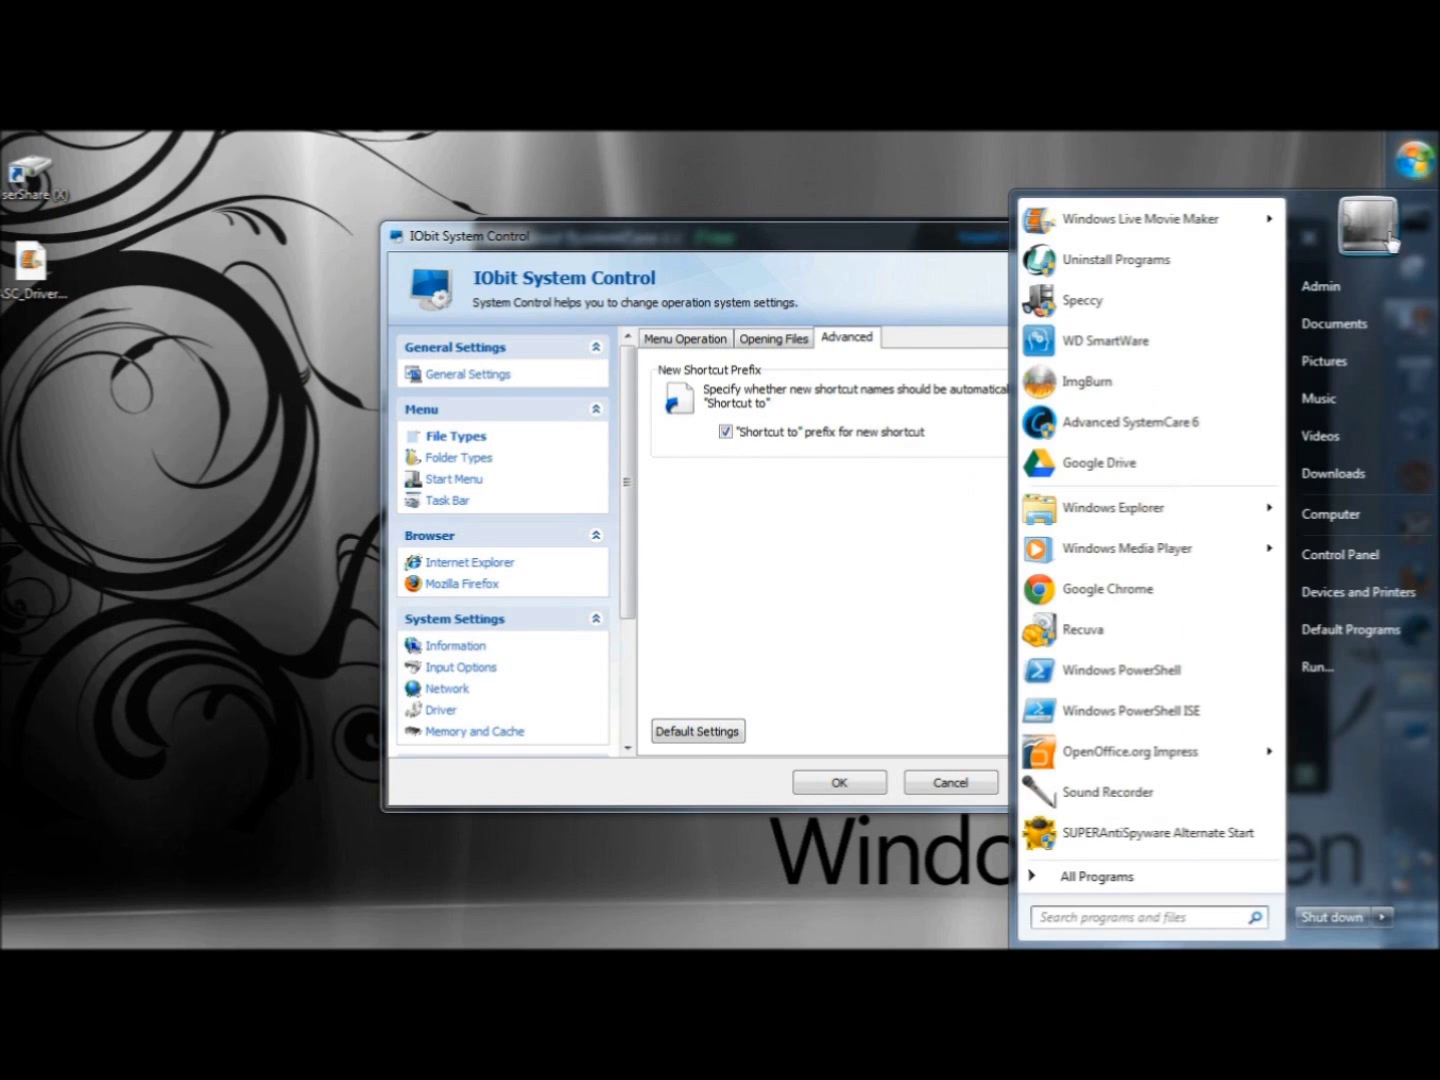
pyautogui.click(1333, 322)
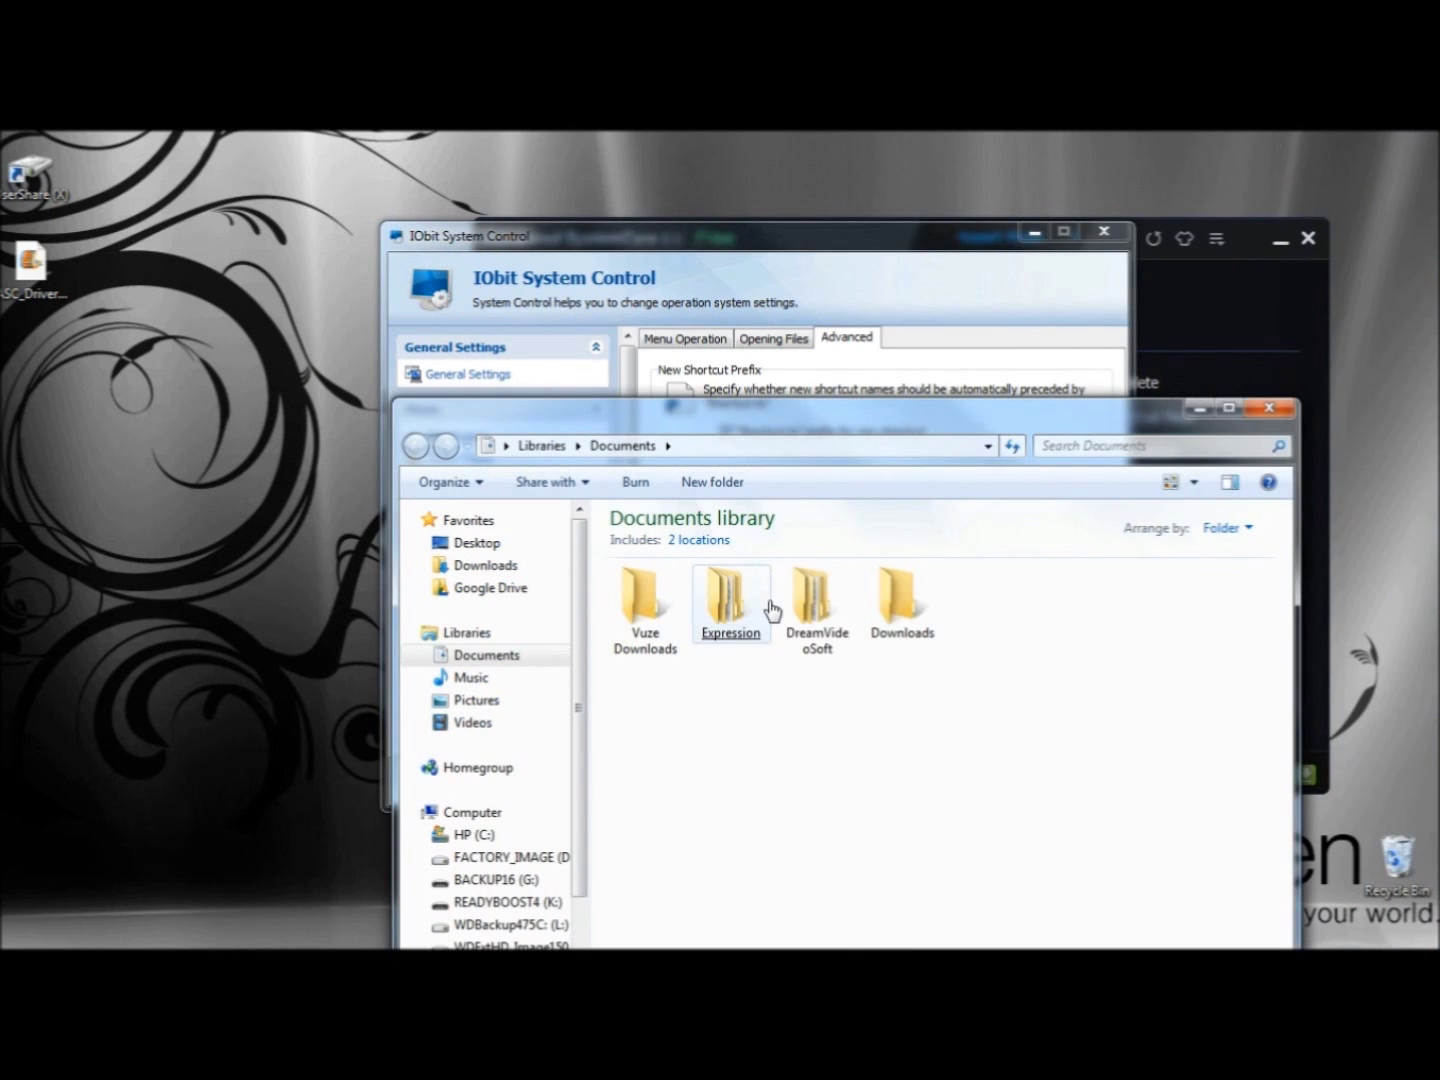
pyautogui.click(718, 593)
pyautogui.rightClick(718, 592)
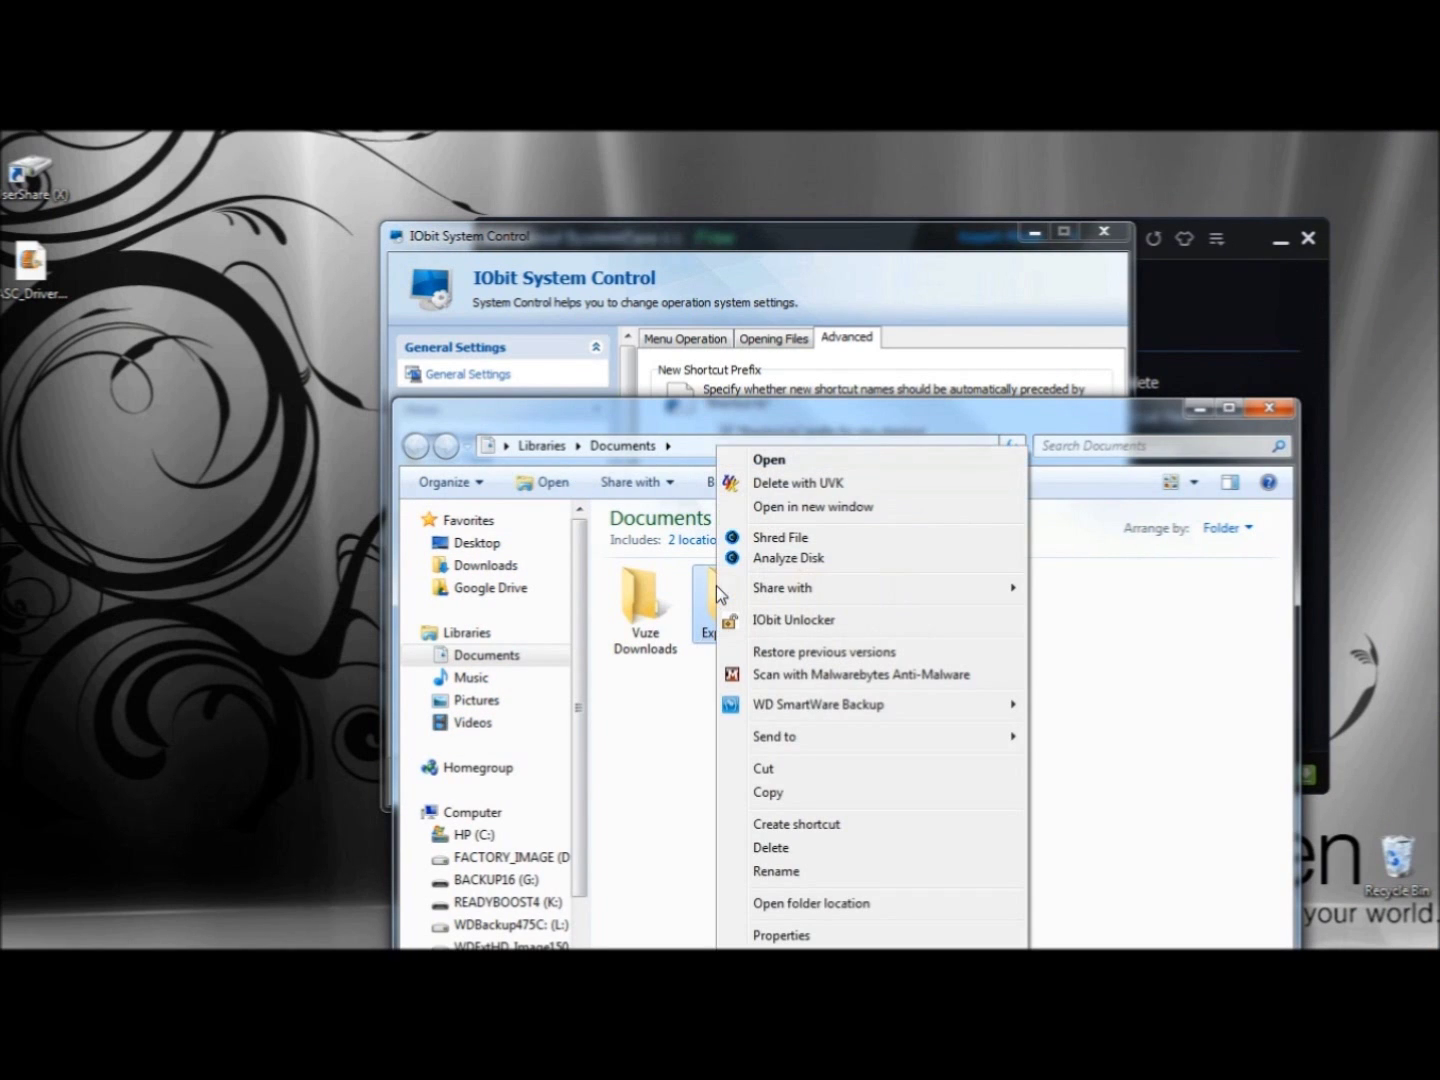
pyautogui.click(789, 825)
pyautogui.click(972, 655)
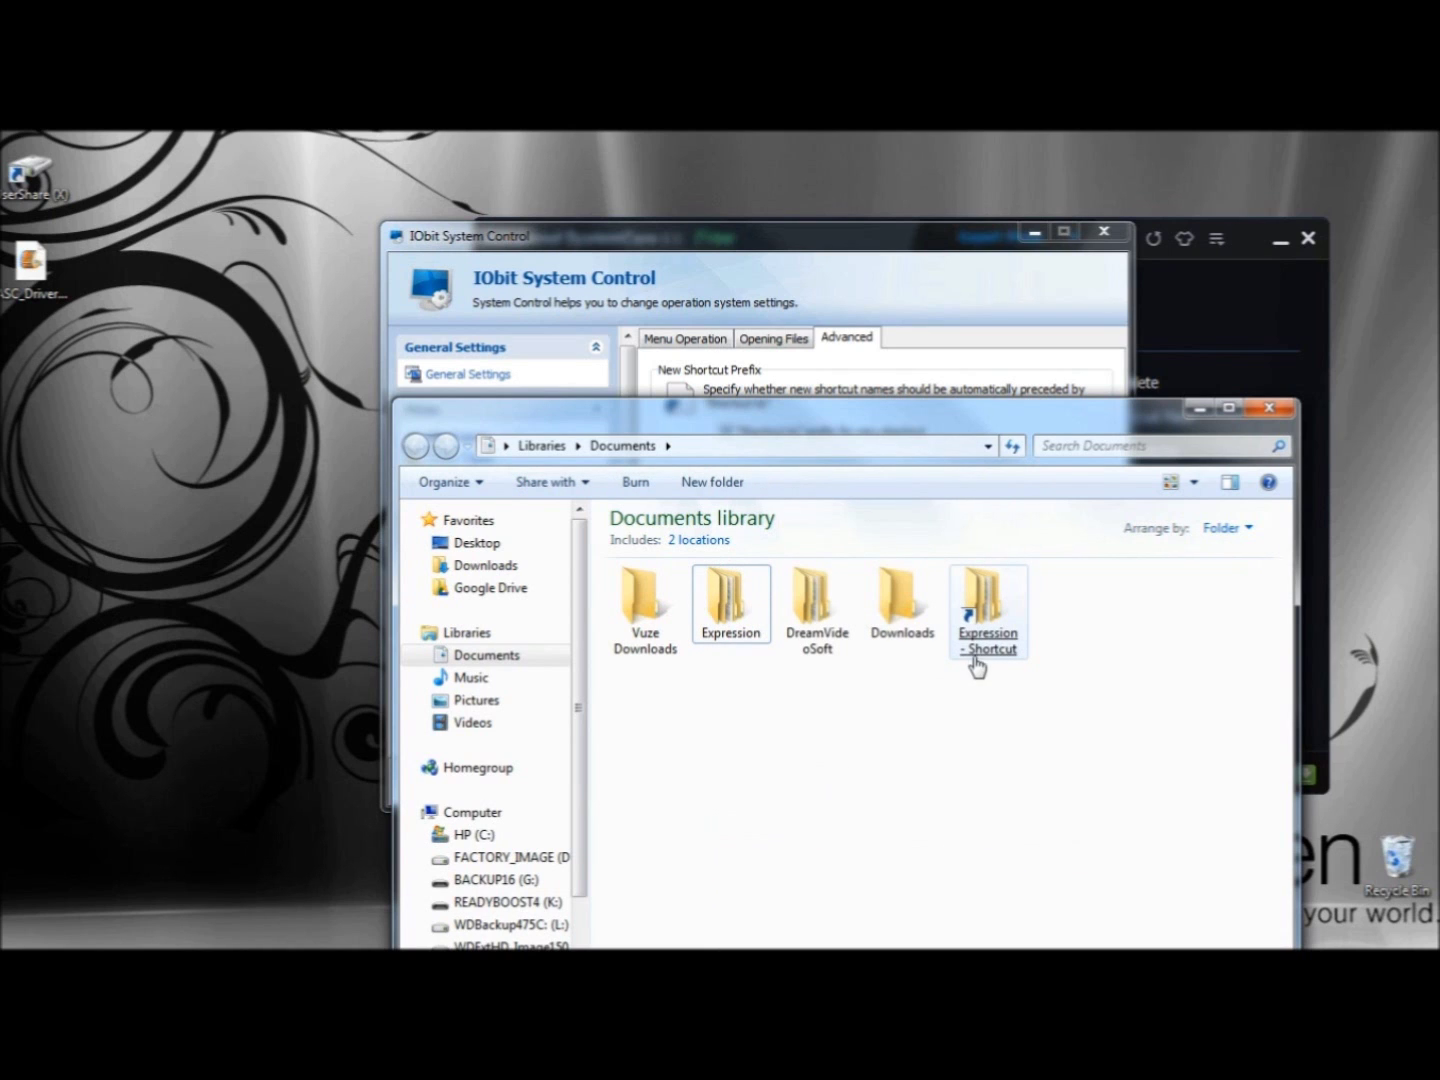
pyautogui.moveTo(974, 424); pyautogui.dragTo(293, 446)
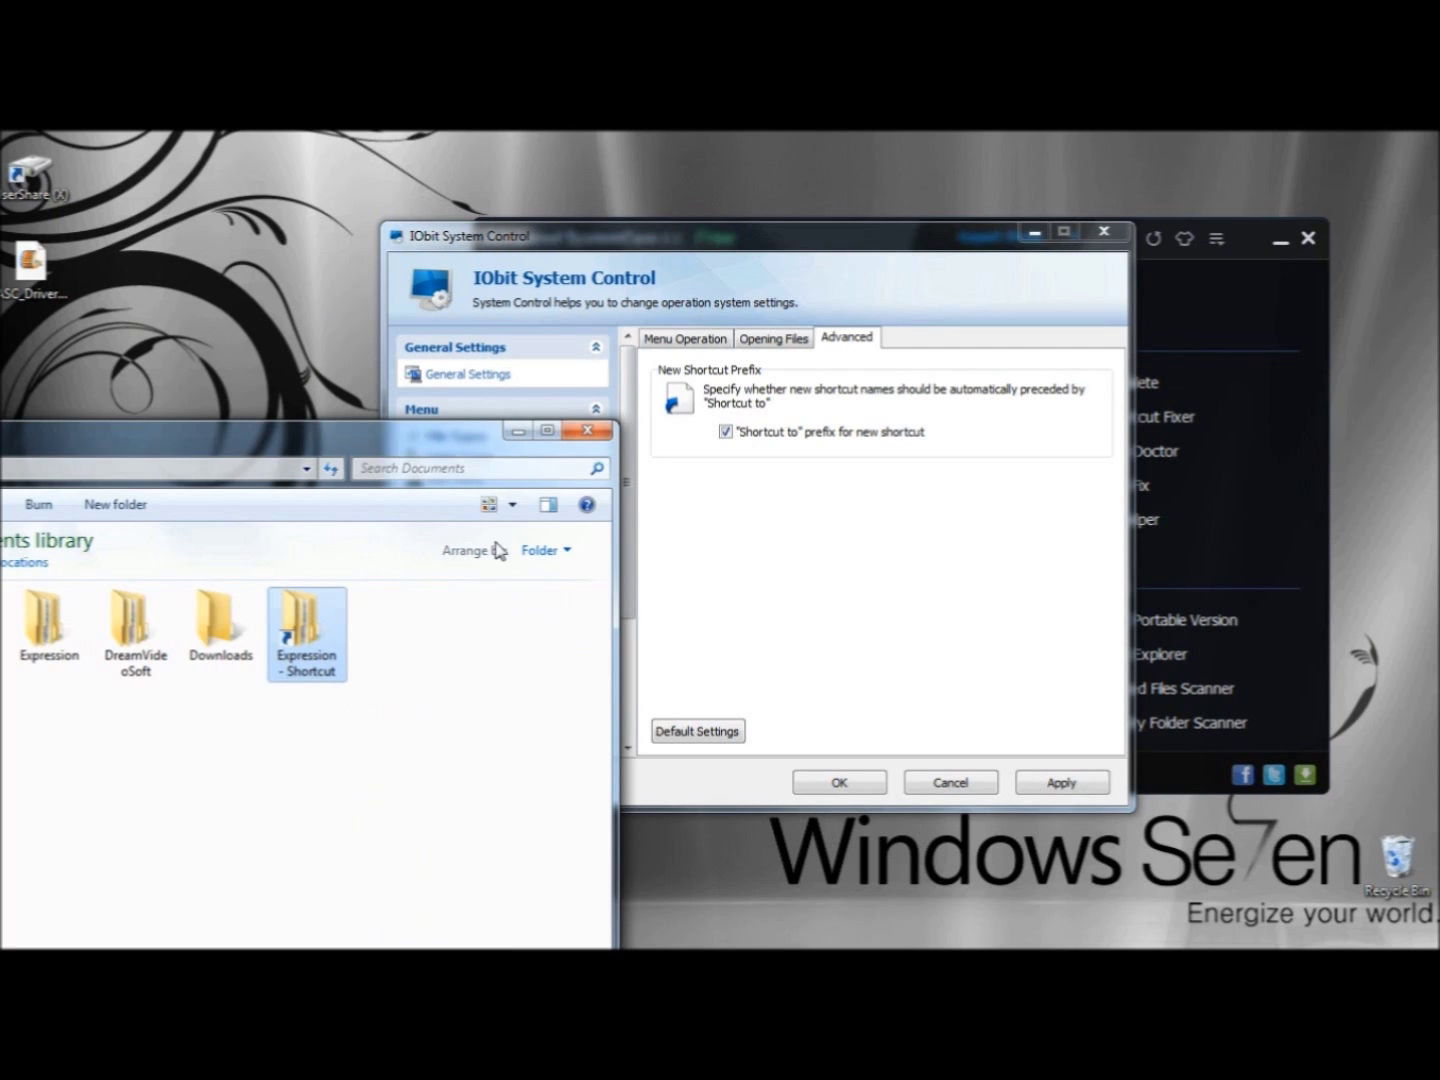
pyautogui.click(587, 430)
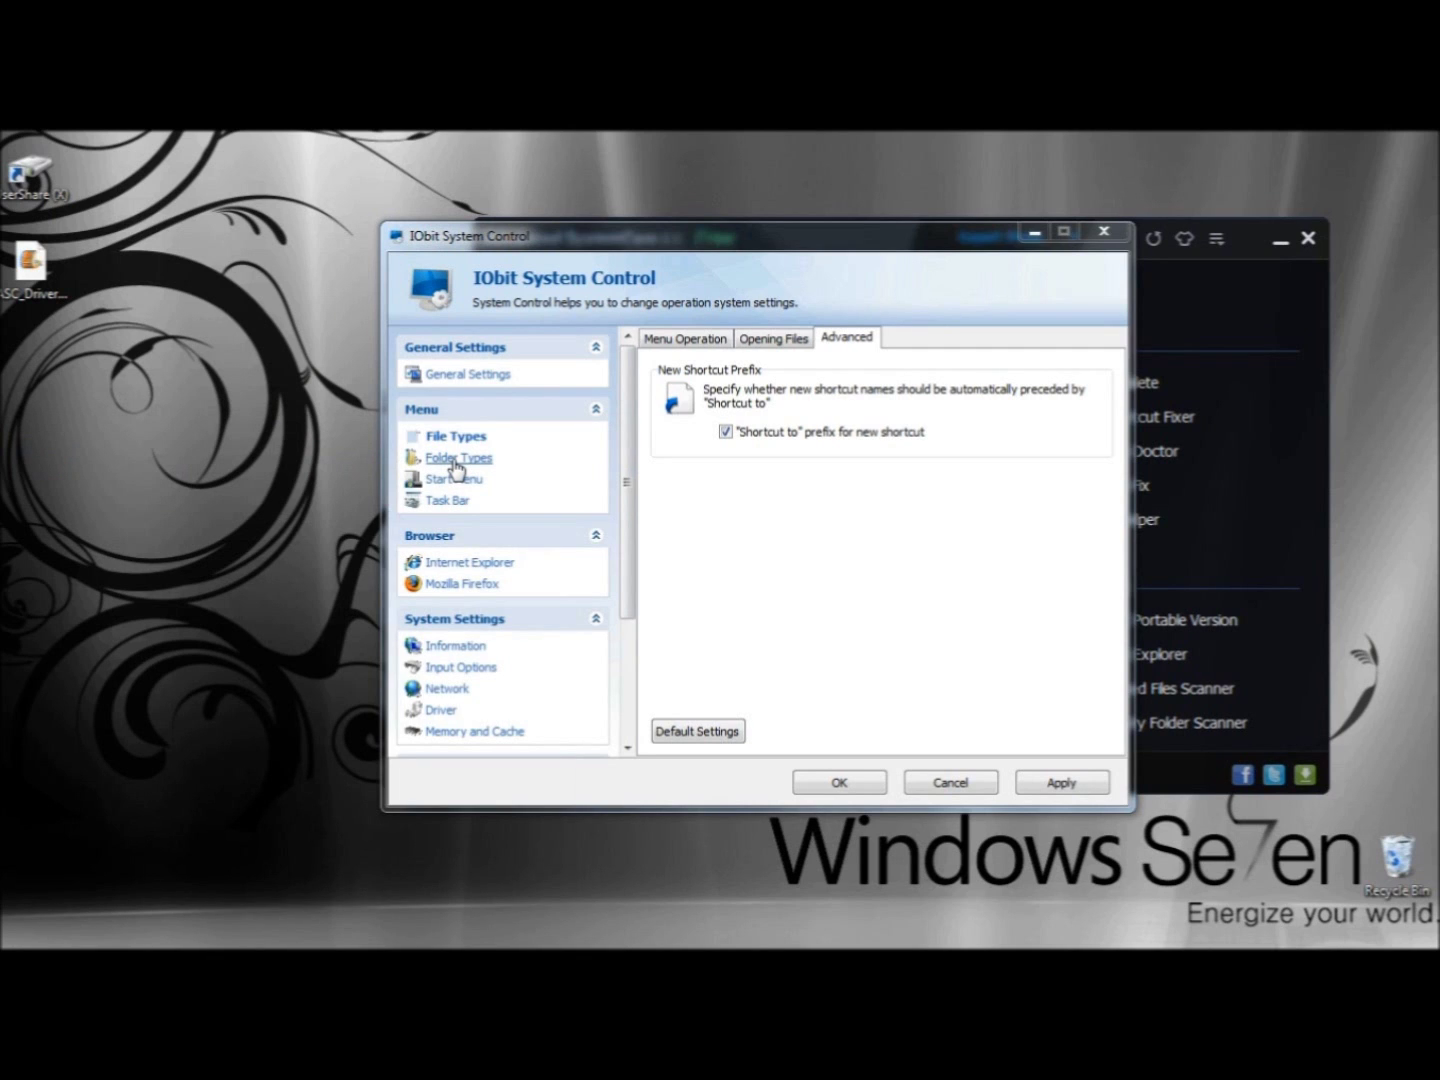
# Review the Folder Types settings for window view, list arrangement and item selection
pyautogui.click(455, 460)
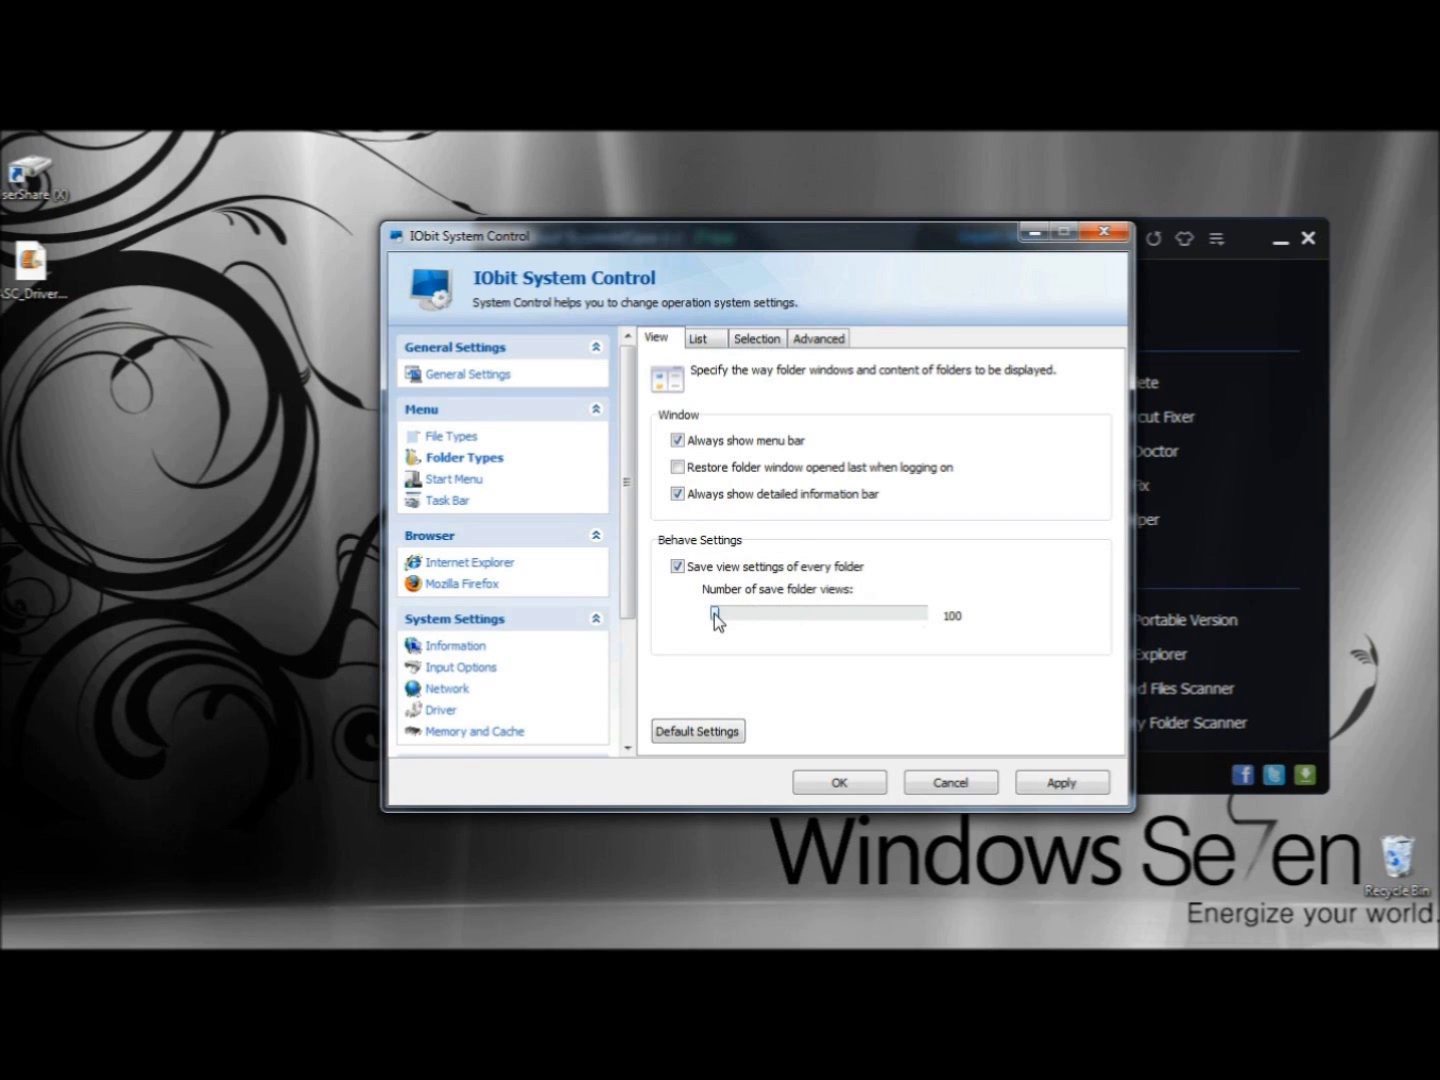
pyautogui.moveTo(714, 615)
pyautogui.mouseDown()
pyautogui.moveTo(756, 616)
pyautogui.moveTo(714, 615)
pyautogui.mouseUp()
pyautogui.click(703, 340)
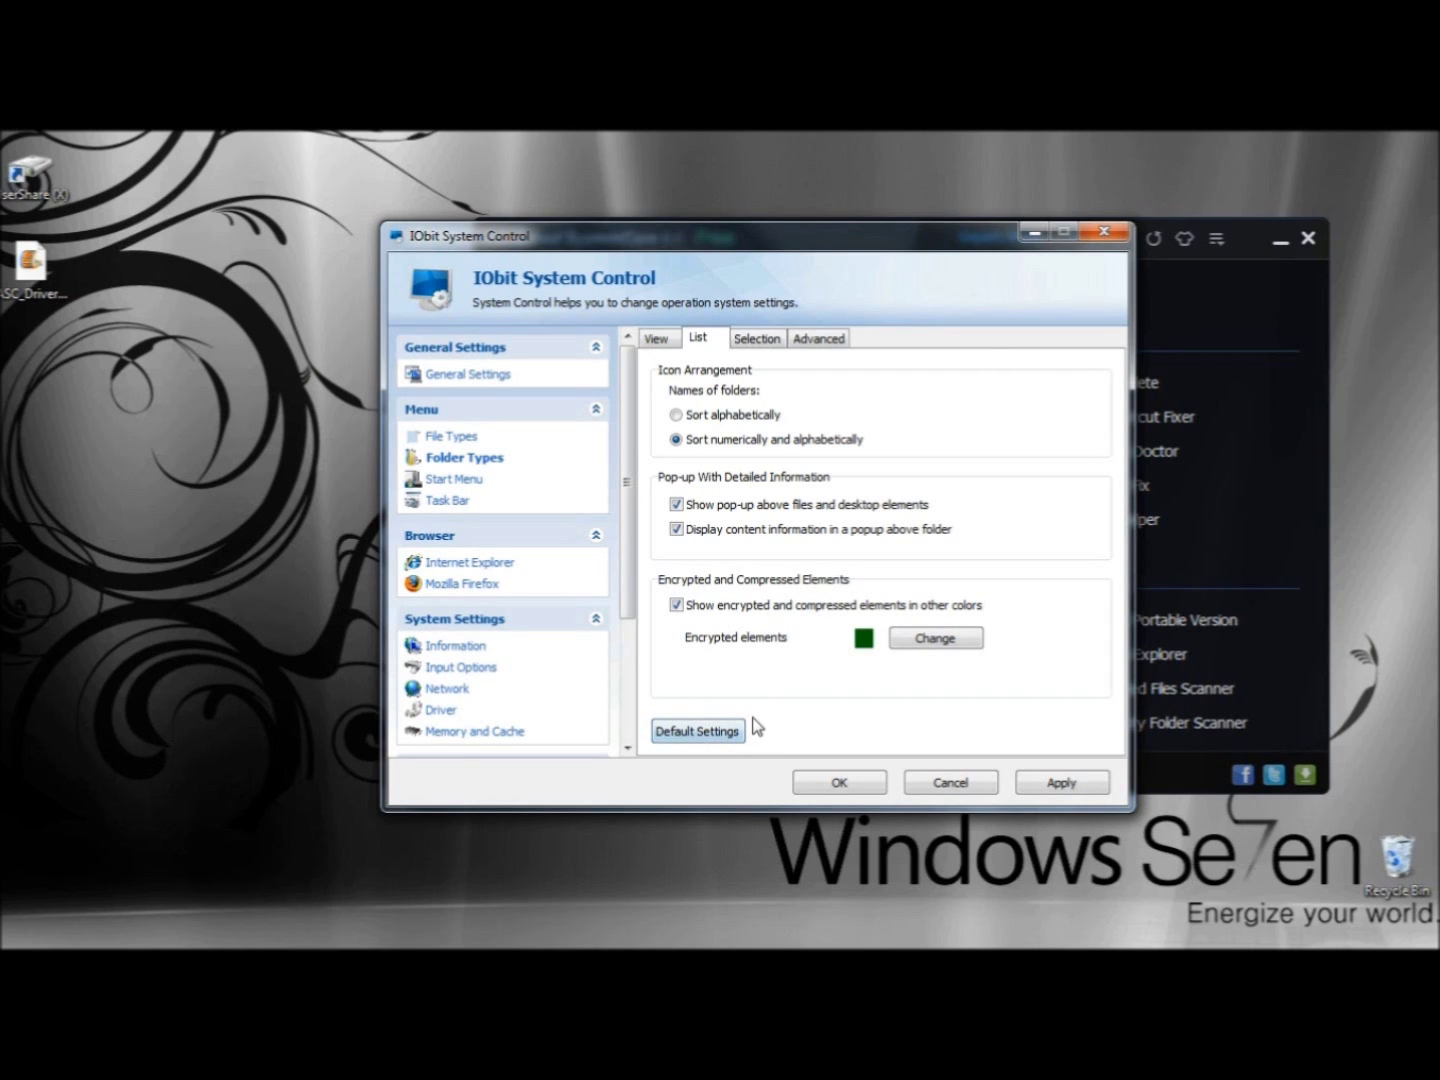
pyautogui.click(761, 340)
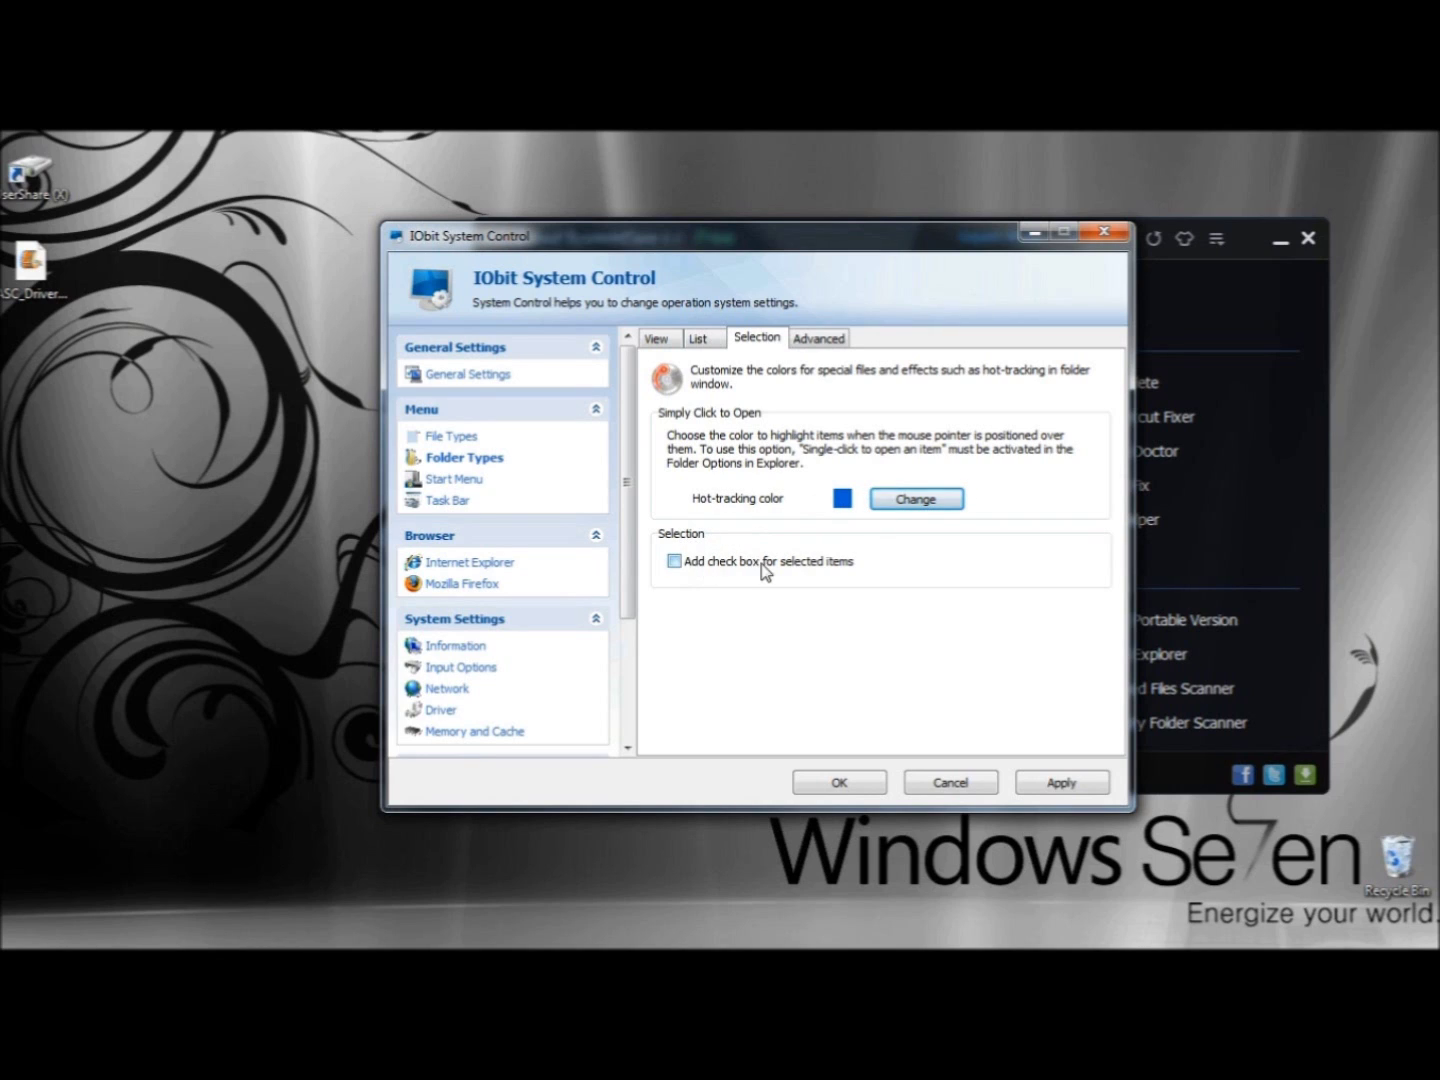
# Check the desktop icon choices in the advanced folder settings and close them without changes
pyautogui.click(822, 340)
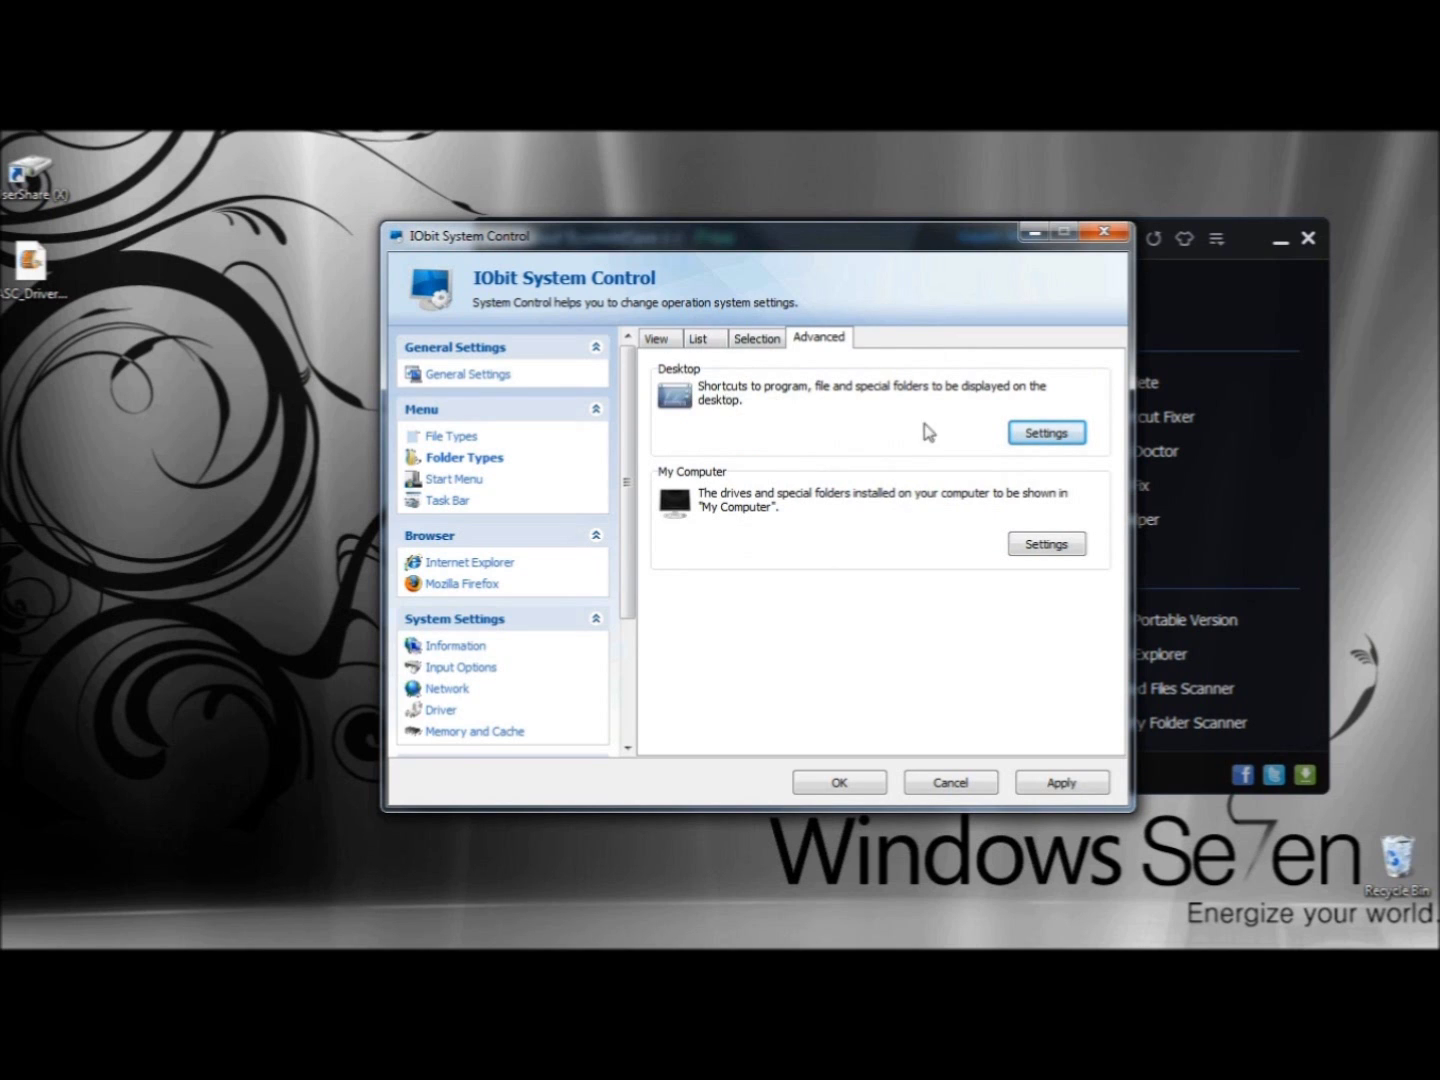
pyautogui.click(1058, 440)
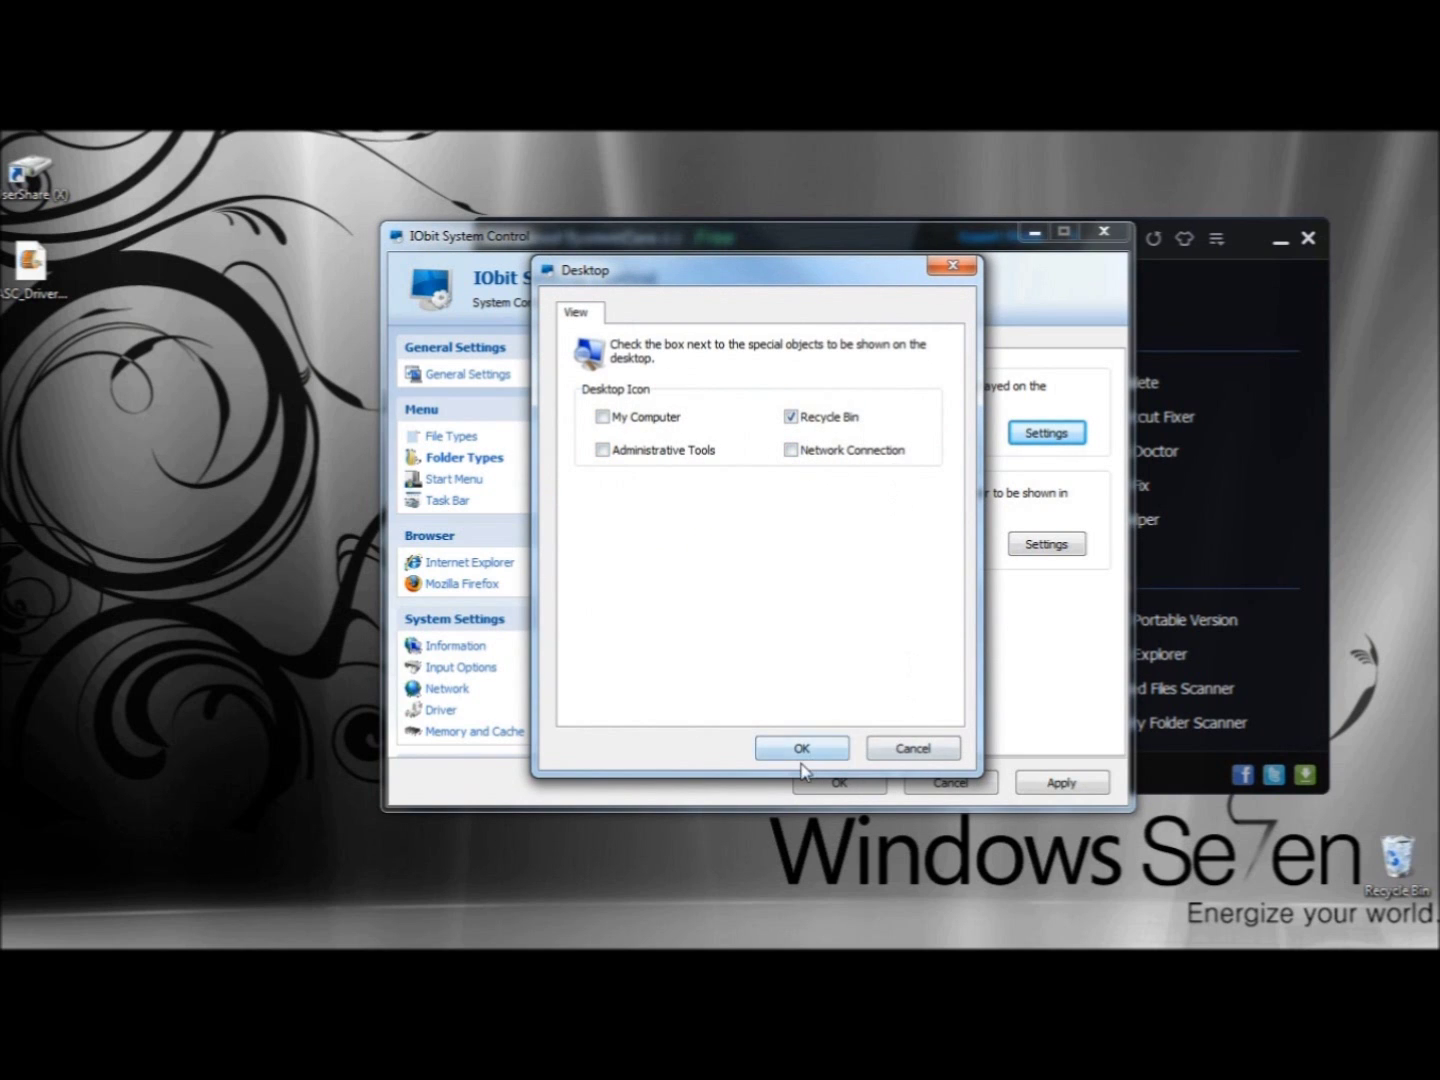
pyautogui.click(802, 751)
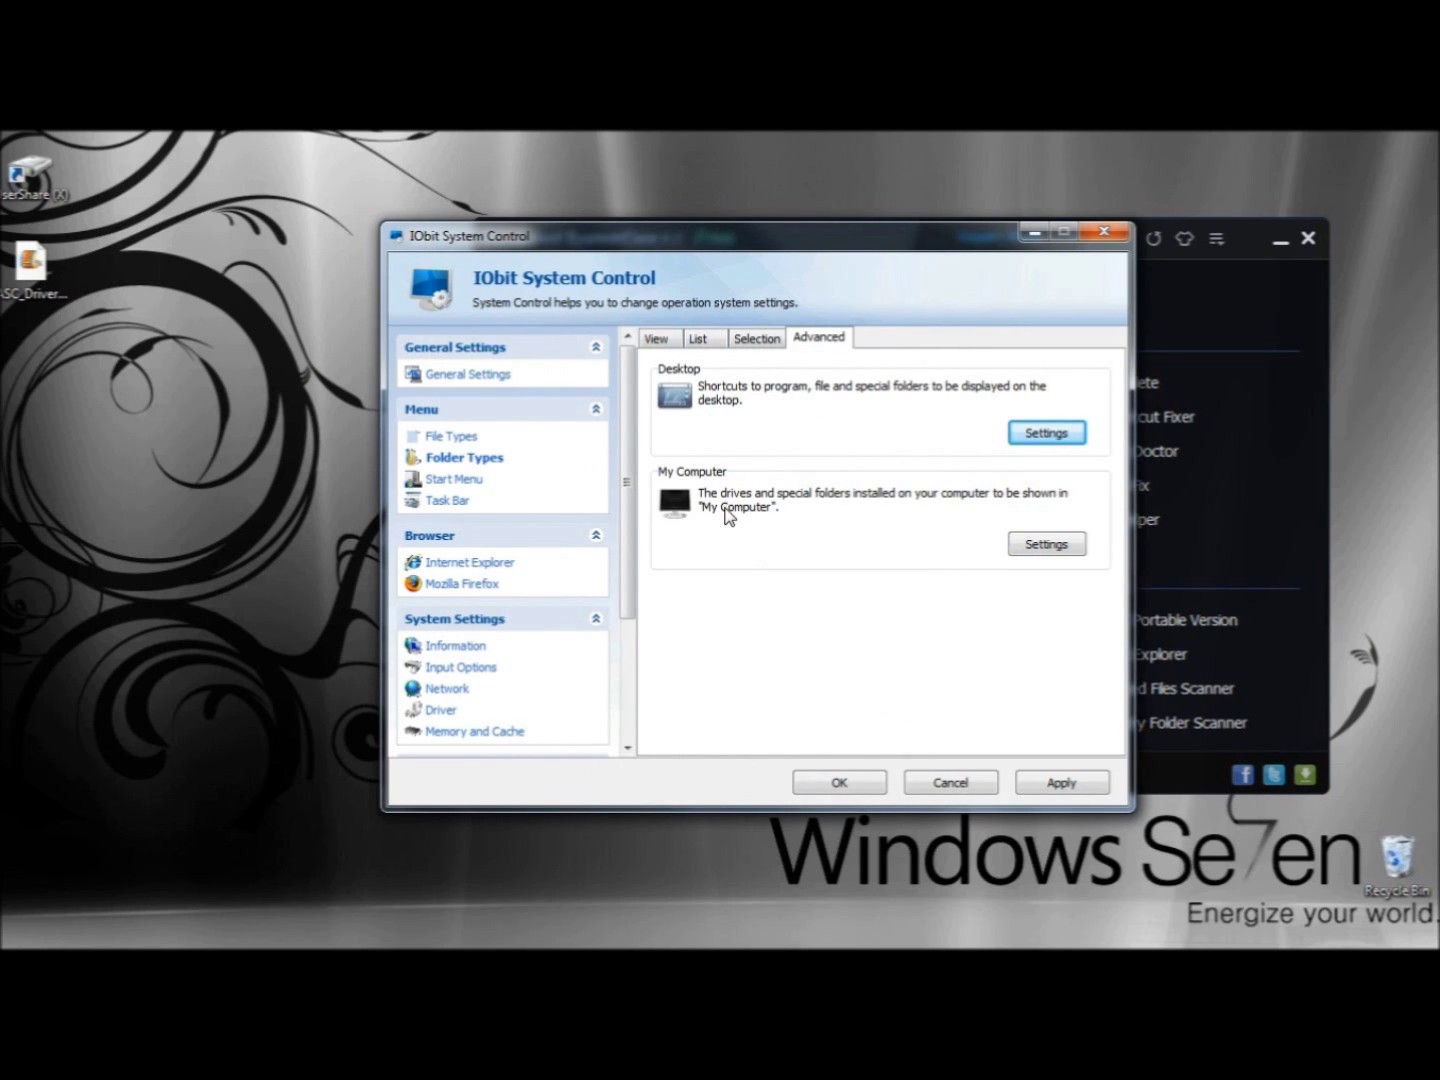
pyautogui.press('Tab')
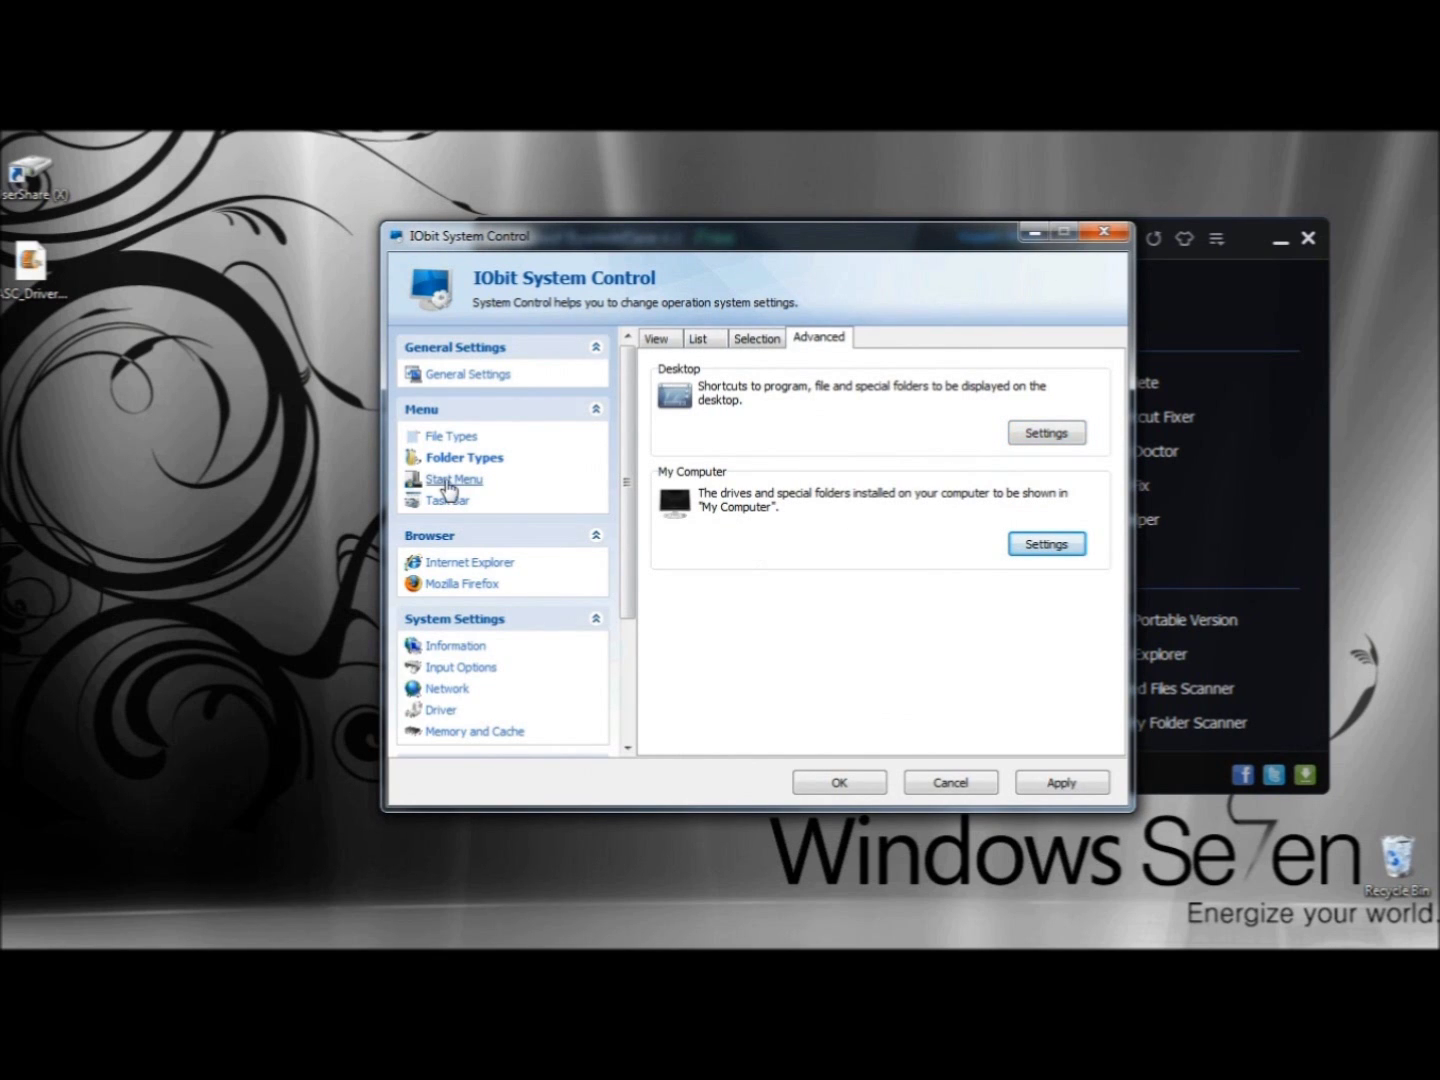
# Review the Start Menu settings for menu speed, recently used files and moving or editing shortcuts
pyautogui.click(447, 480)
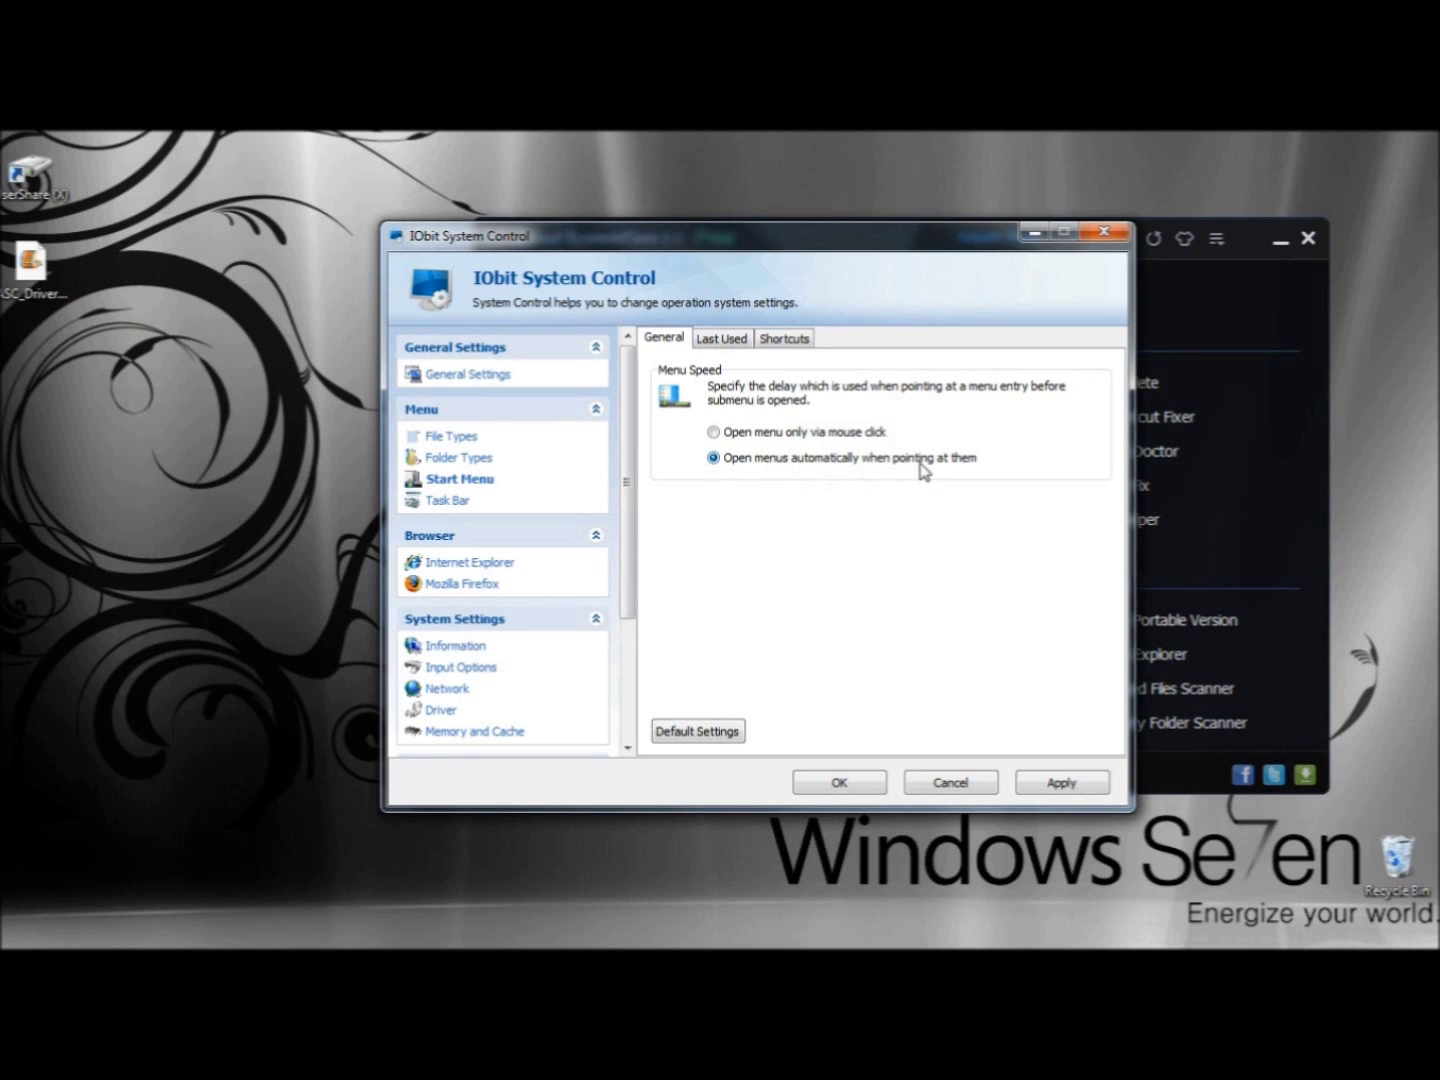
pyautogui.click(730, 342)
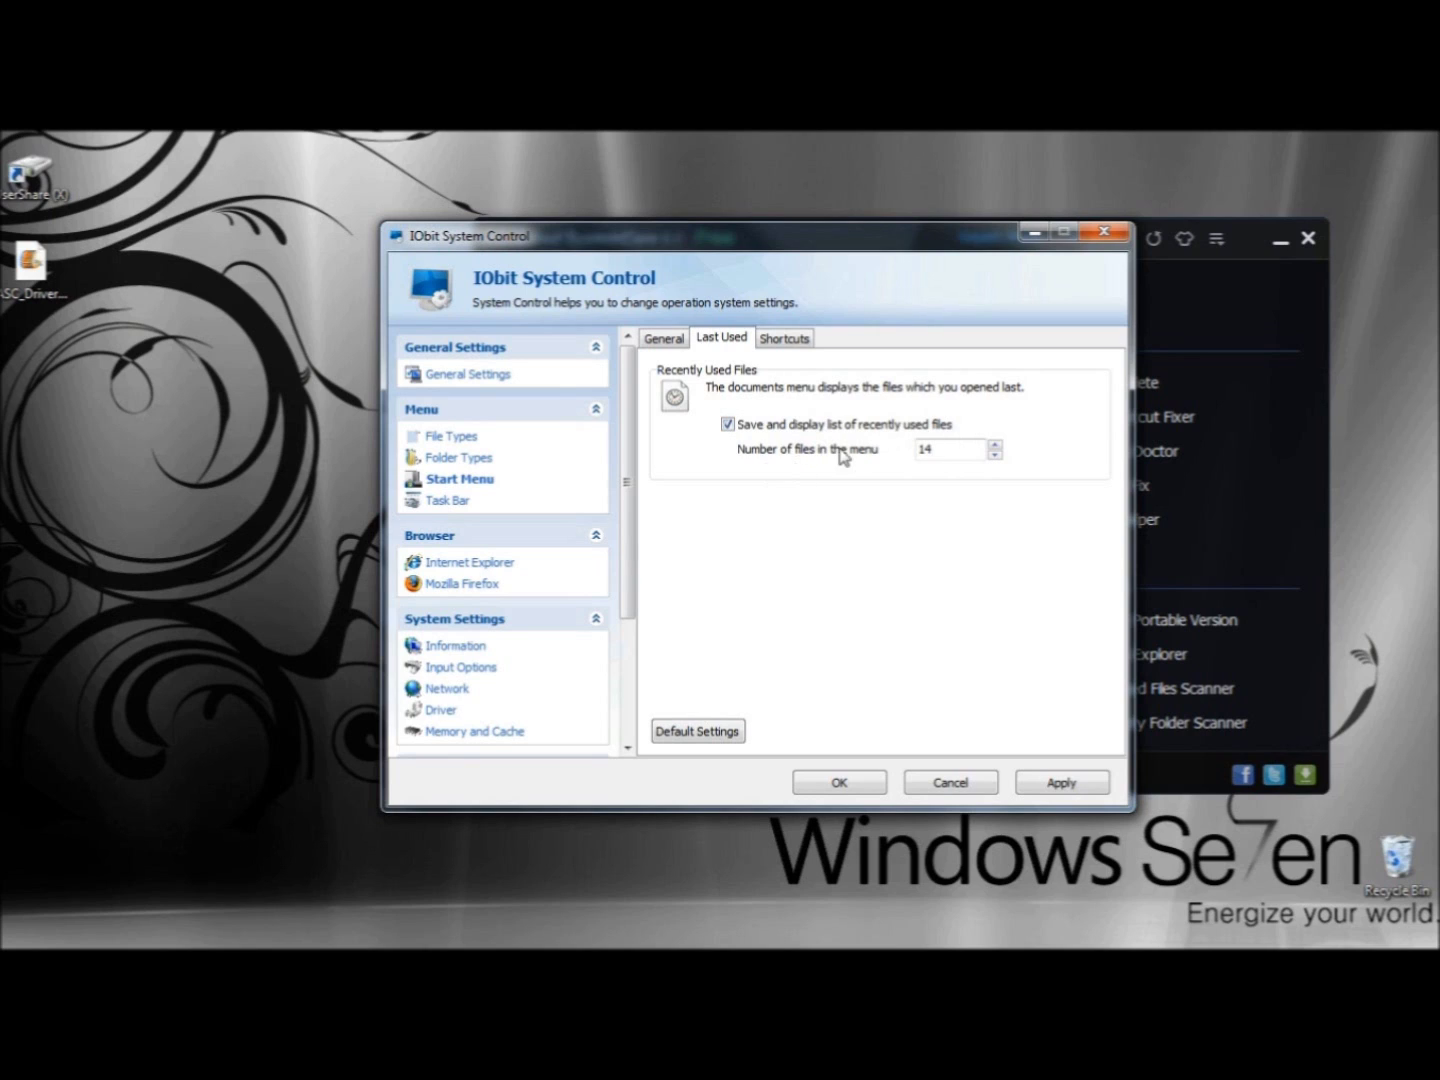
pyautogui.doubleClick(936, 448)
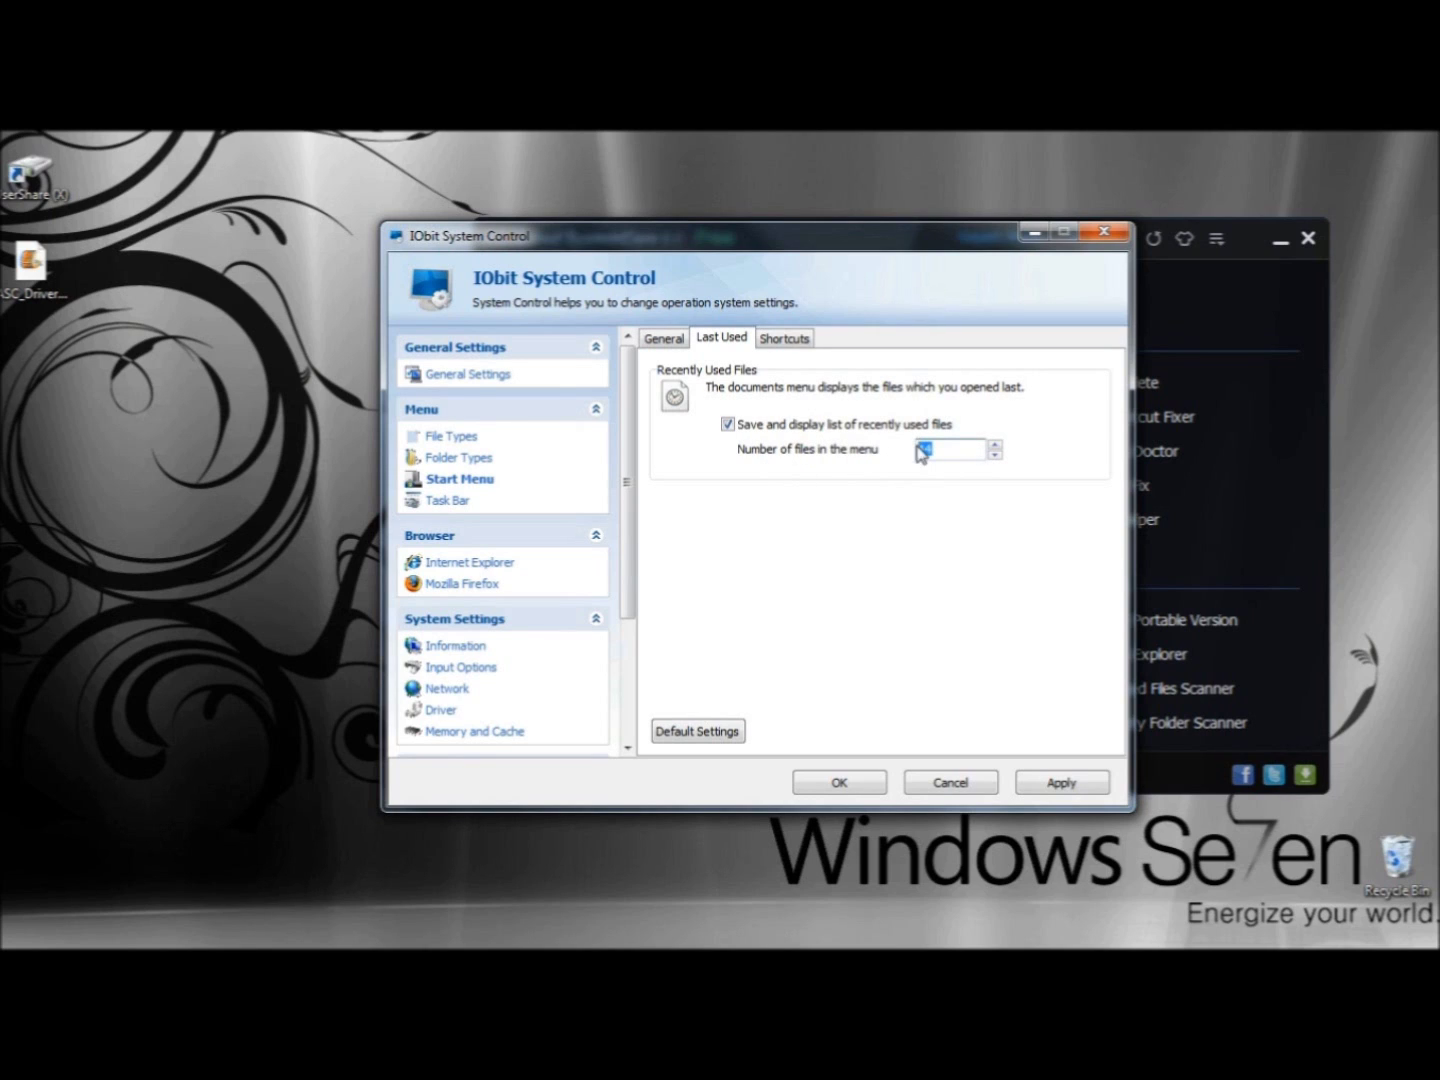
pyautogui.click(796, 345)
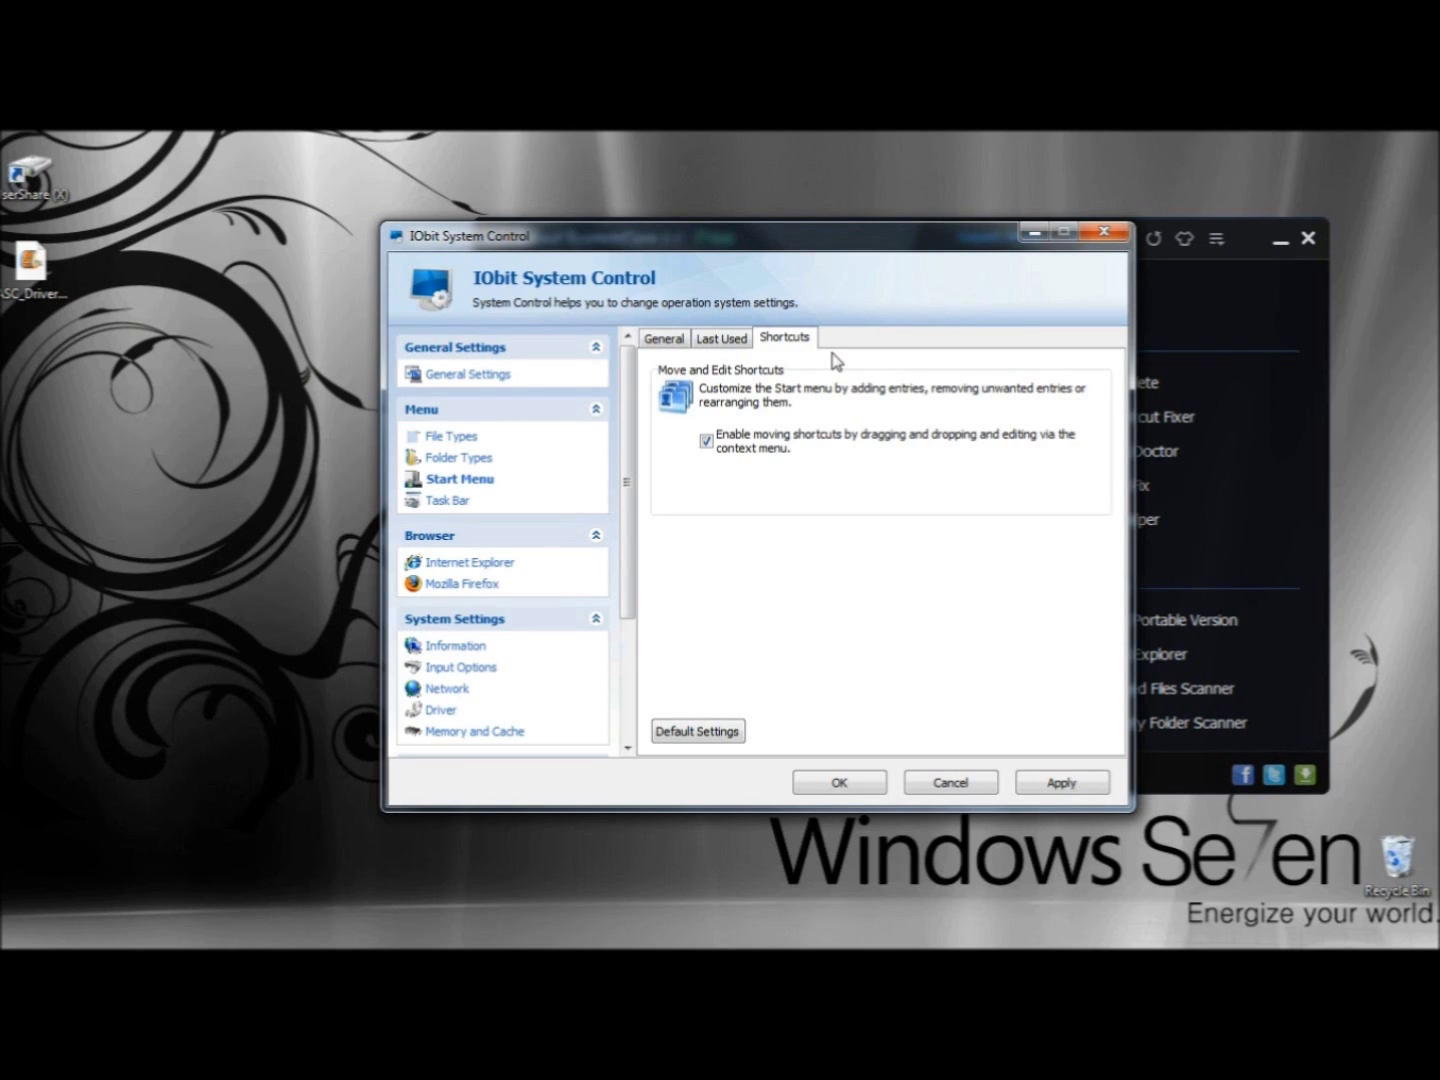
pyautogui.click(706, 442)
# Review the Task Bar settings for flashing taskbar buttons, button appearance and grouping of similar buttons
pyautogui.click(445, 501)
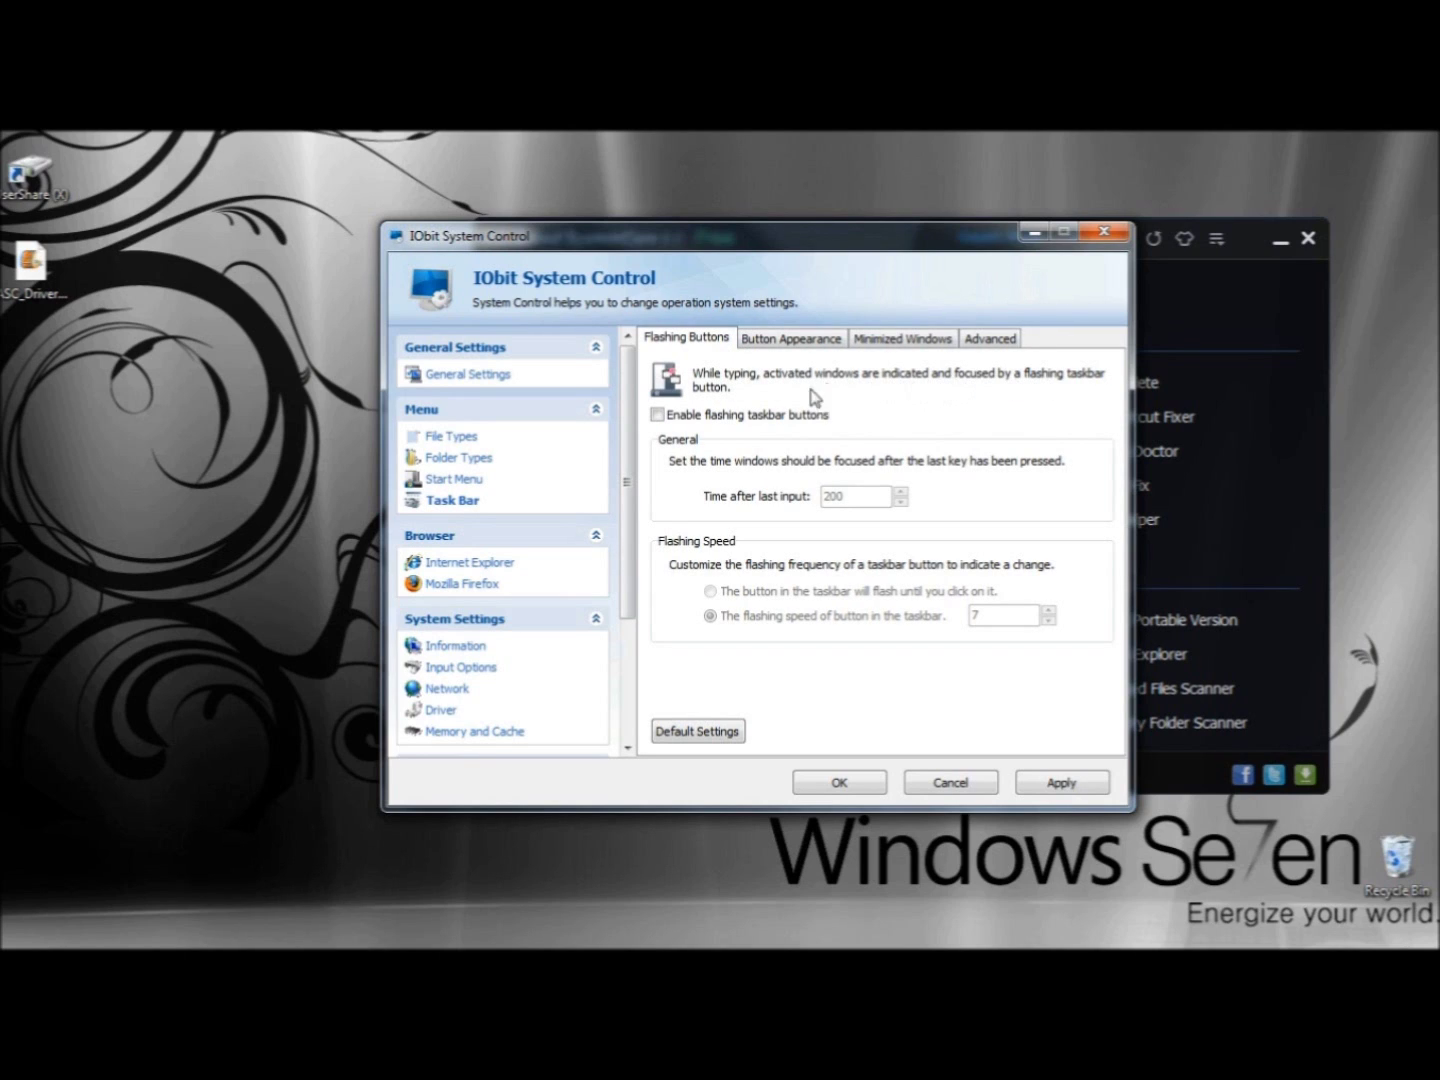
pyautogui.click(657, 415)
pyautogui.click(657, 415)
pyautogui.click(808, 342)
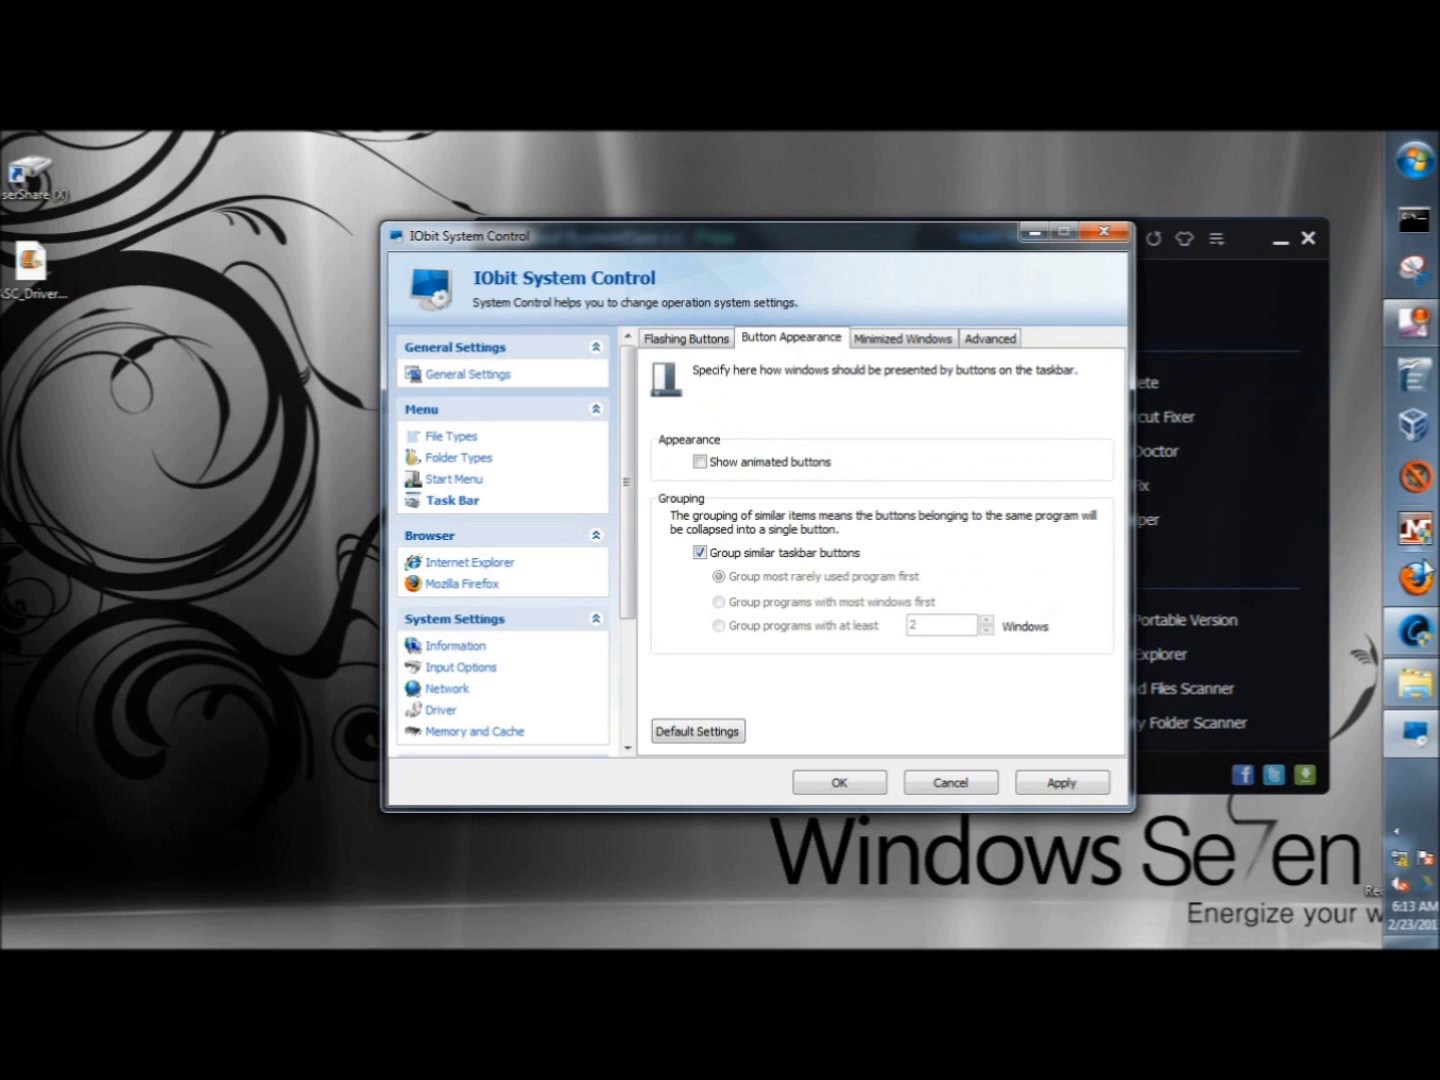
pyautogui.moveTo(1409, 736)
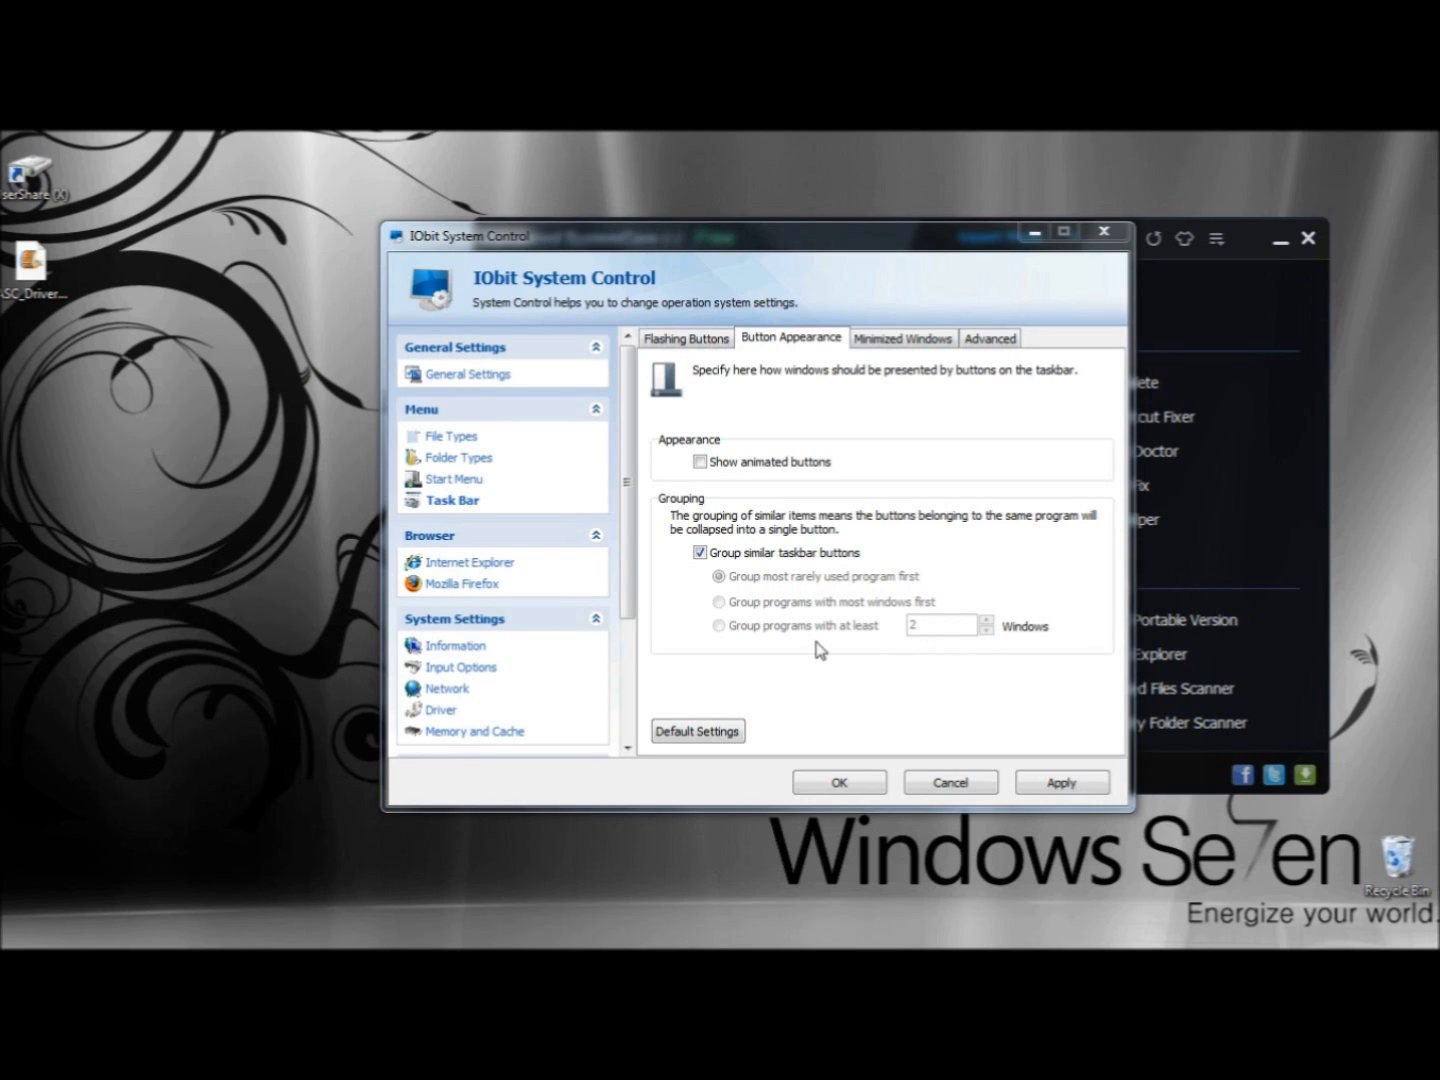
# Check the taskbar's alignment and position choices for minimized windows and its advanced system tray options
pyautogui.click(913, 343)
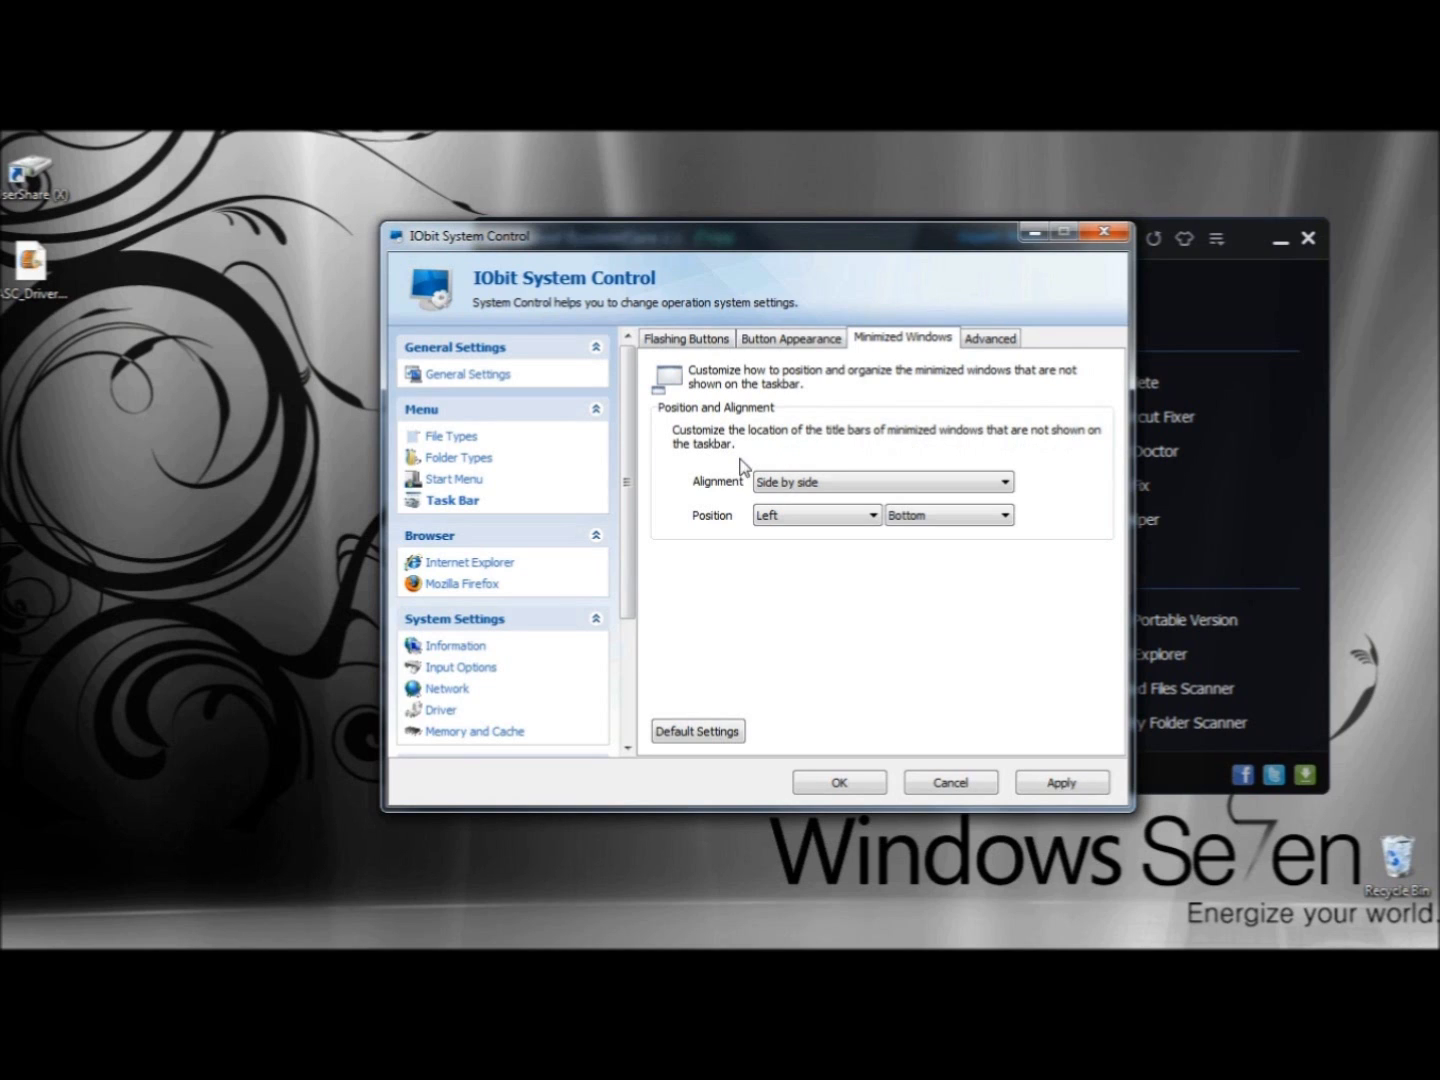
pyautogui.click(842, 487)
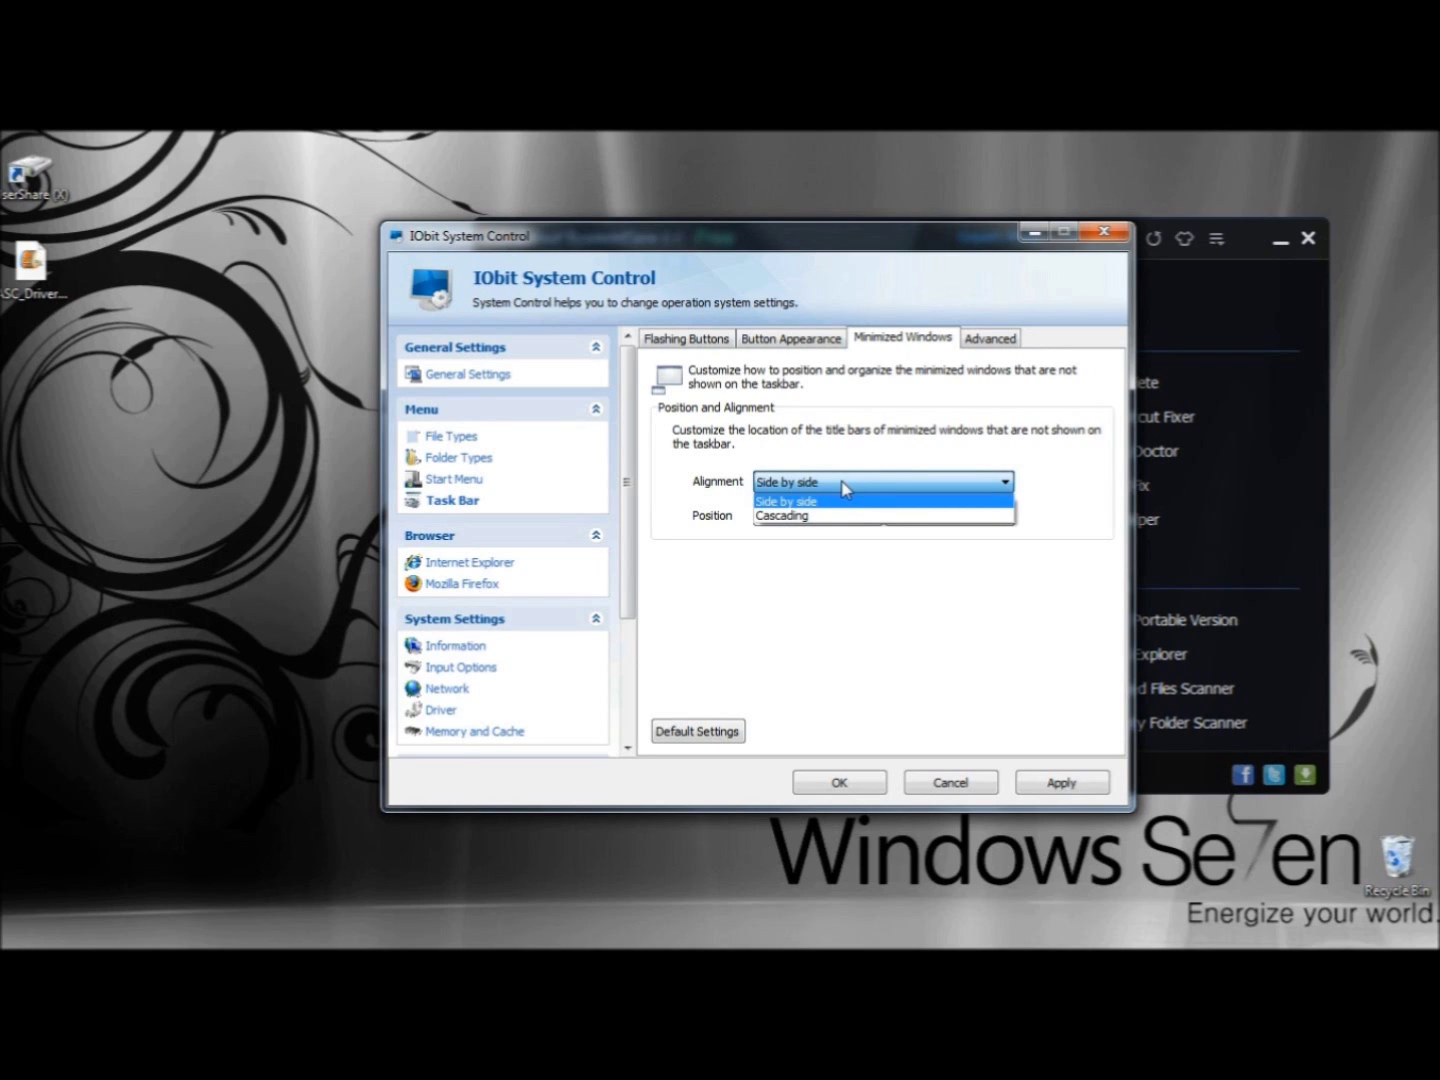
pyautogui.click(842, 488)
pyautogui.click(817, 522)
pyautogui.click(841, 531)
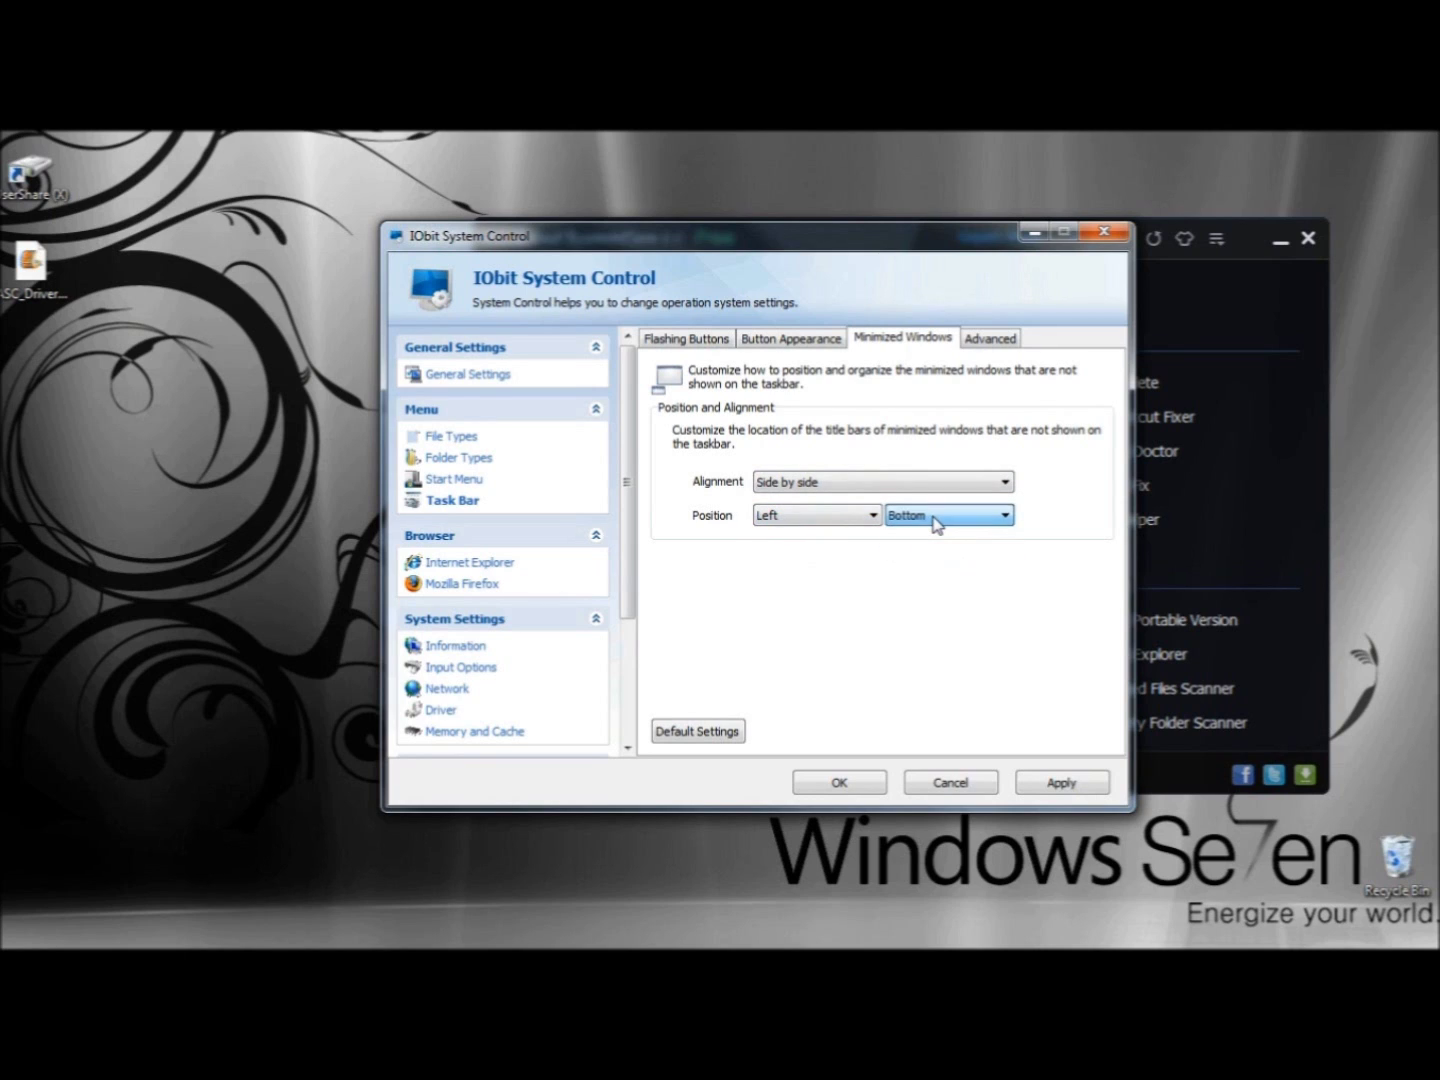
pyautogui.click(1000, 344)
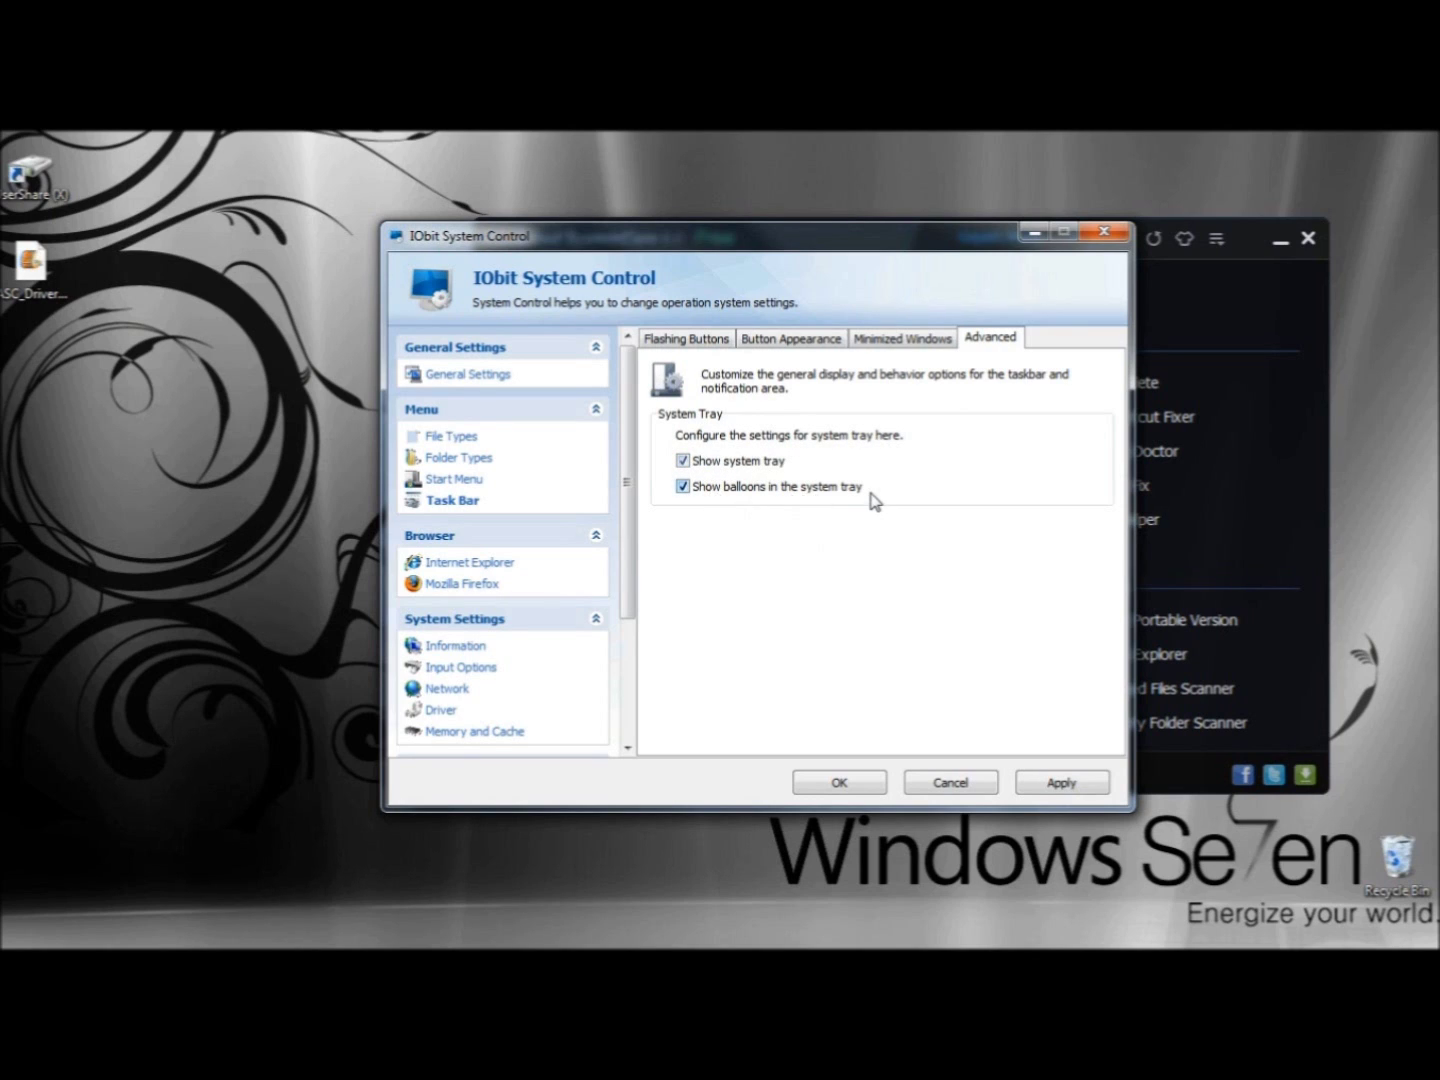
# Review the Internet Explorer settings for homepage, history, window title, favorites folders and the File menu
pyautogui.click(462, 566)
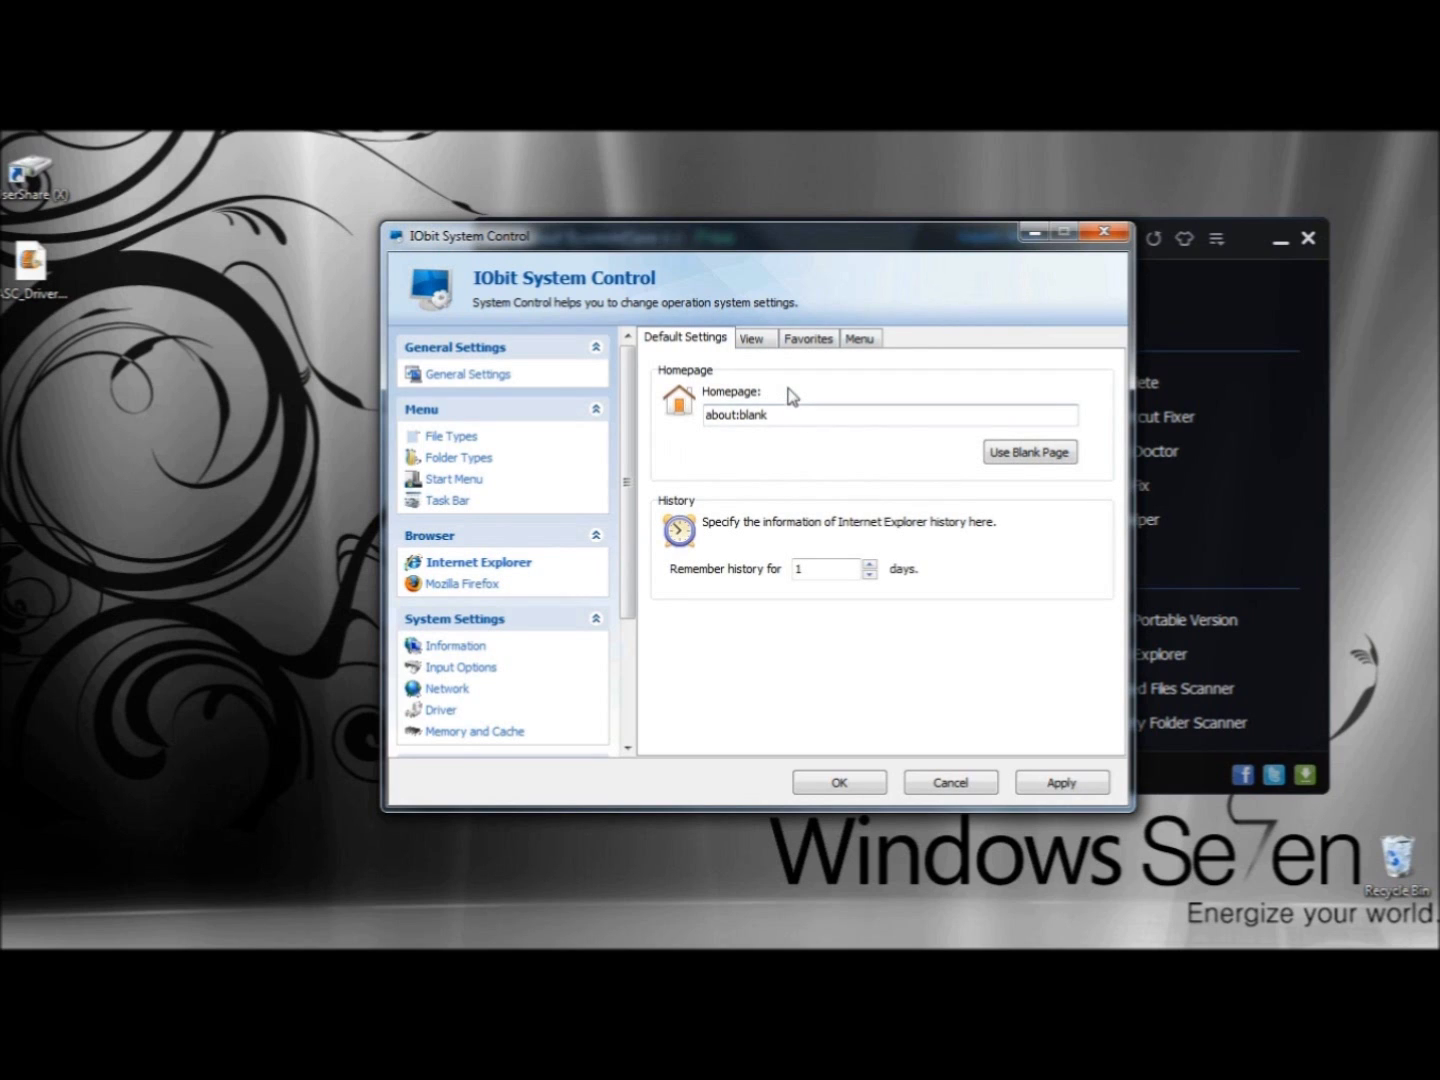
pyautogui.moveTo(780, 415); pyautogui.dragTo(702, 414)
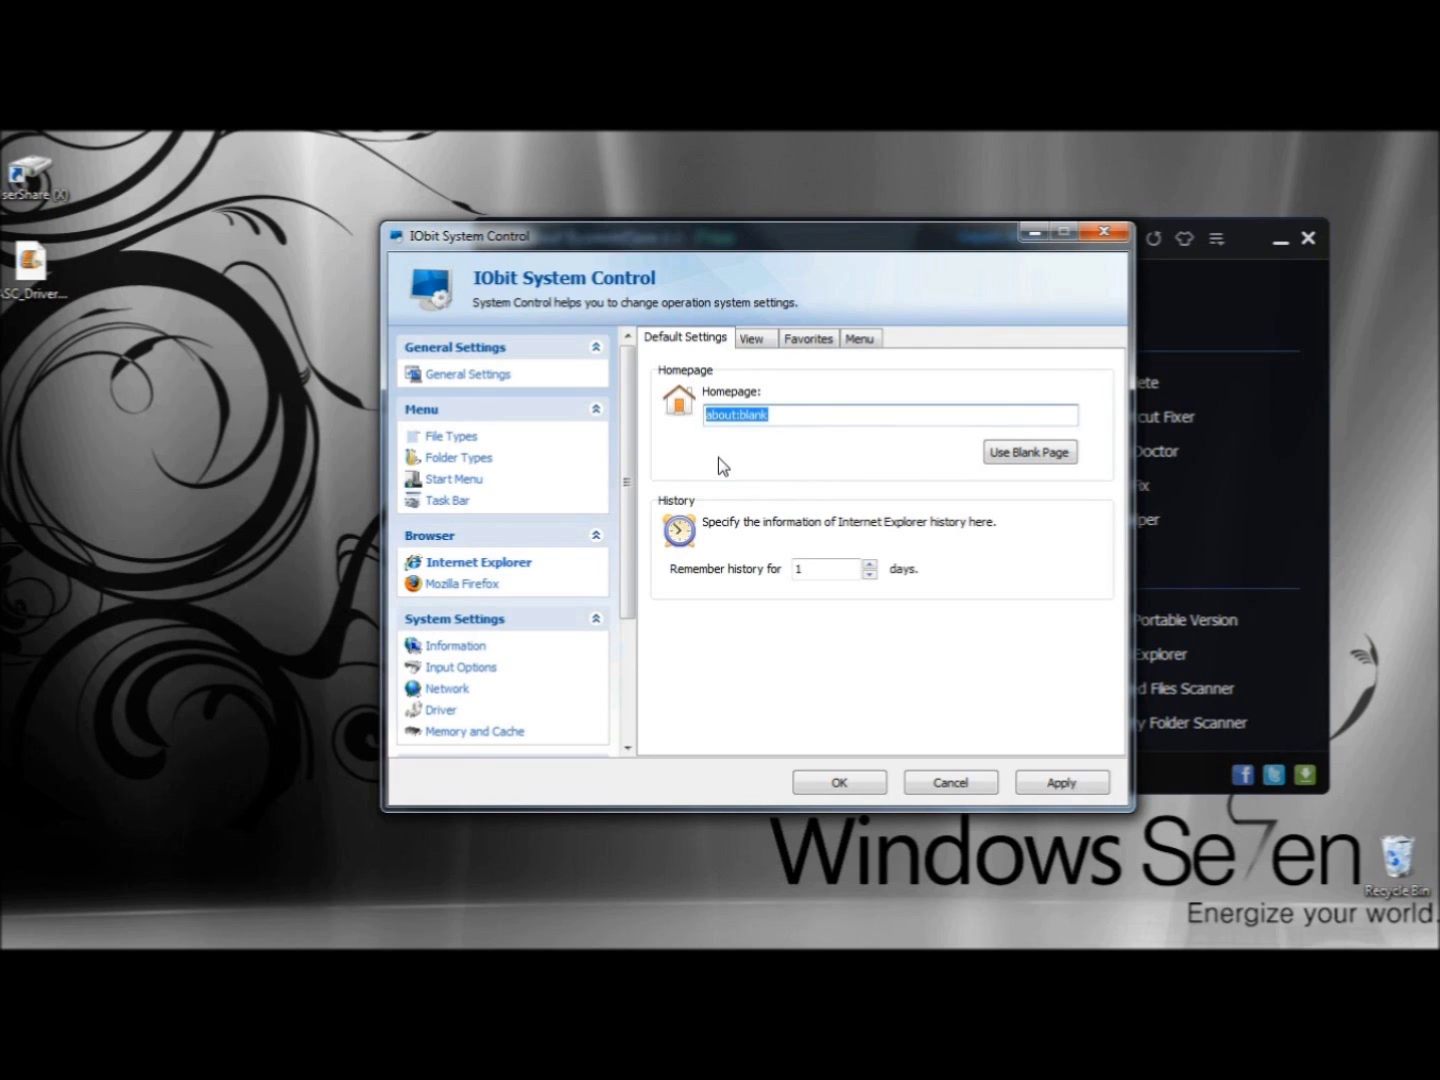
pyautogui.moveTo(812, 569); pyautogui.dragTo(795, 568)
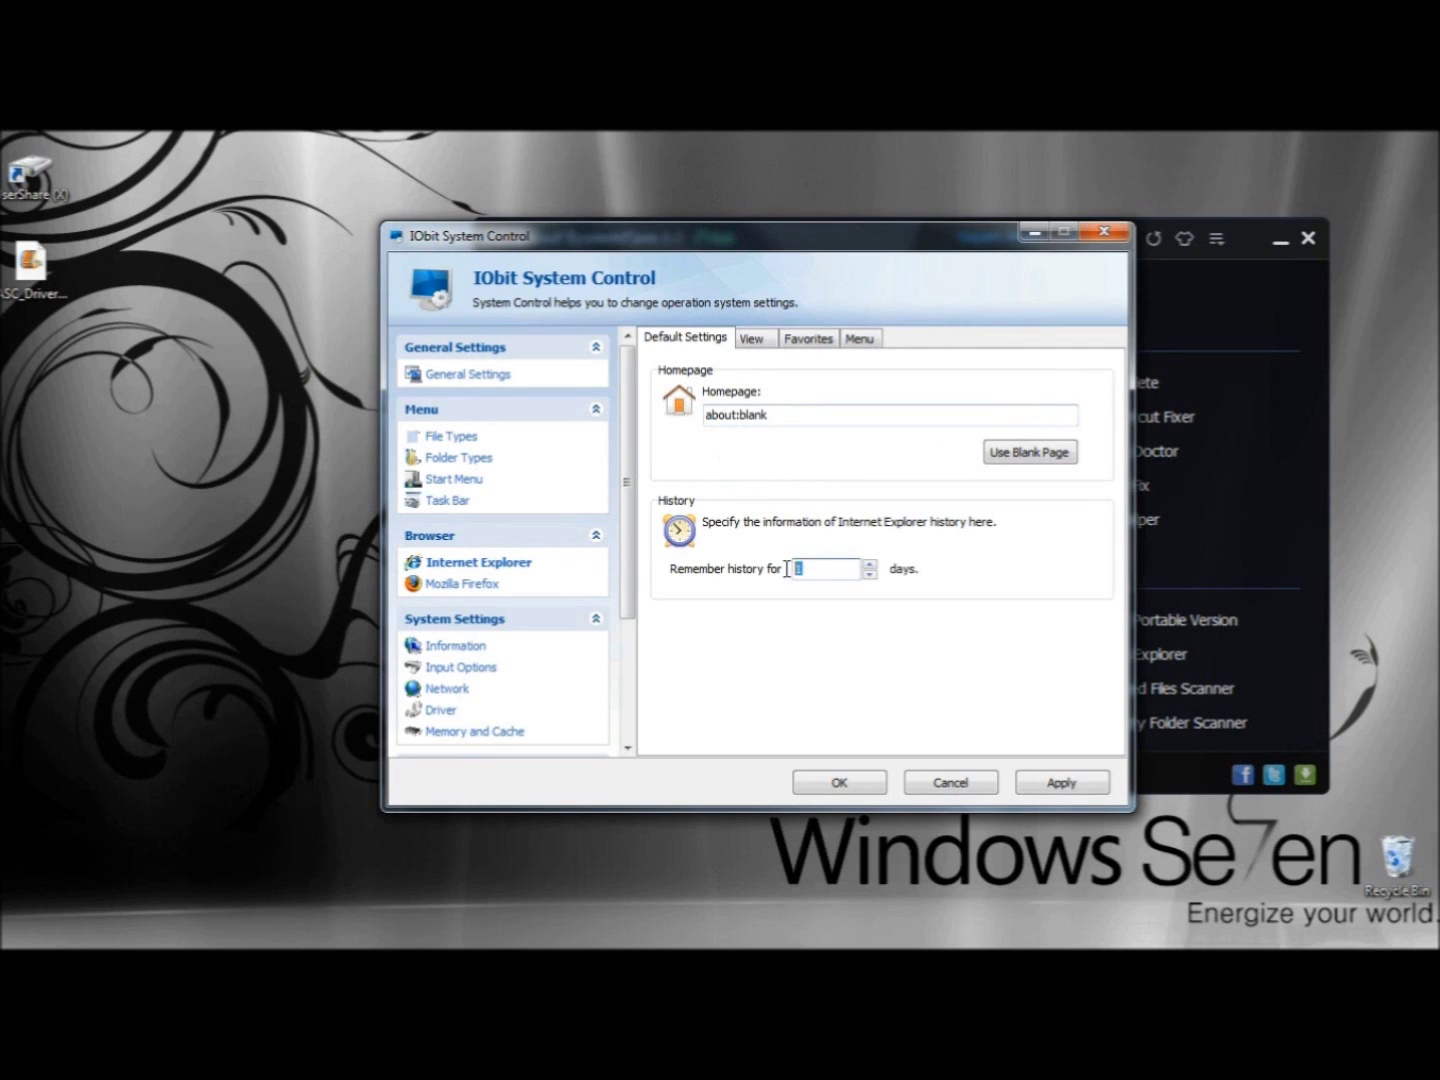
pyautogui.click(752, 340)
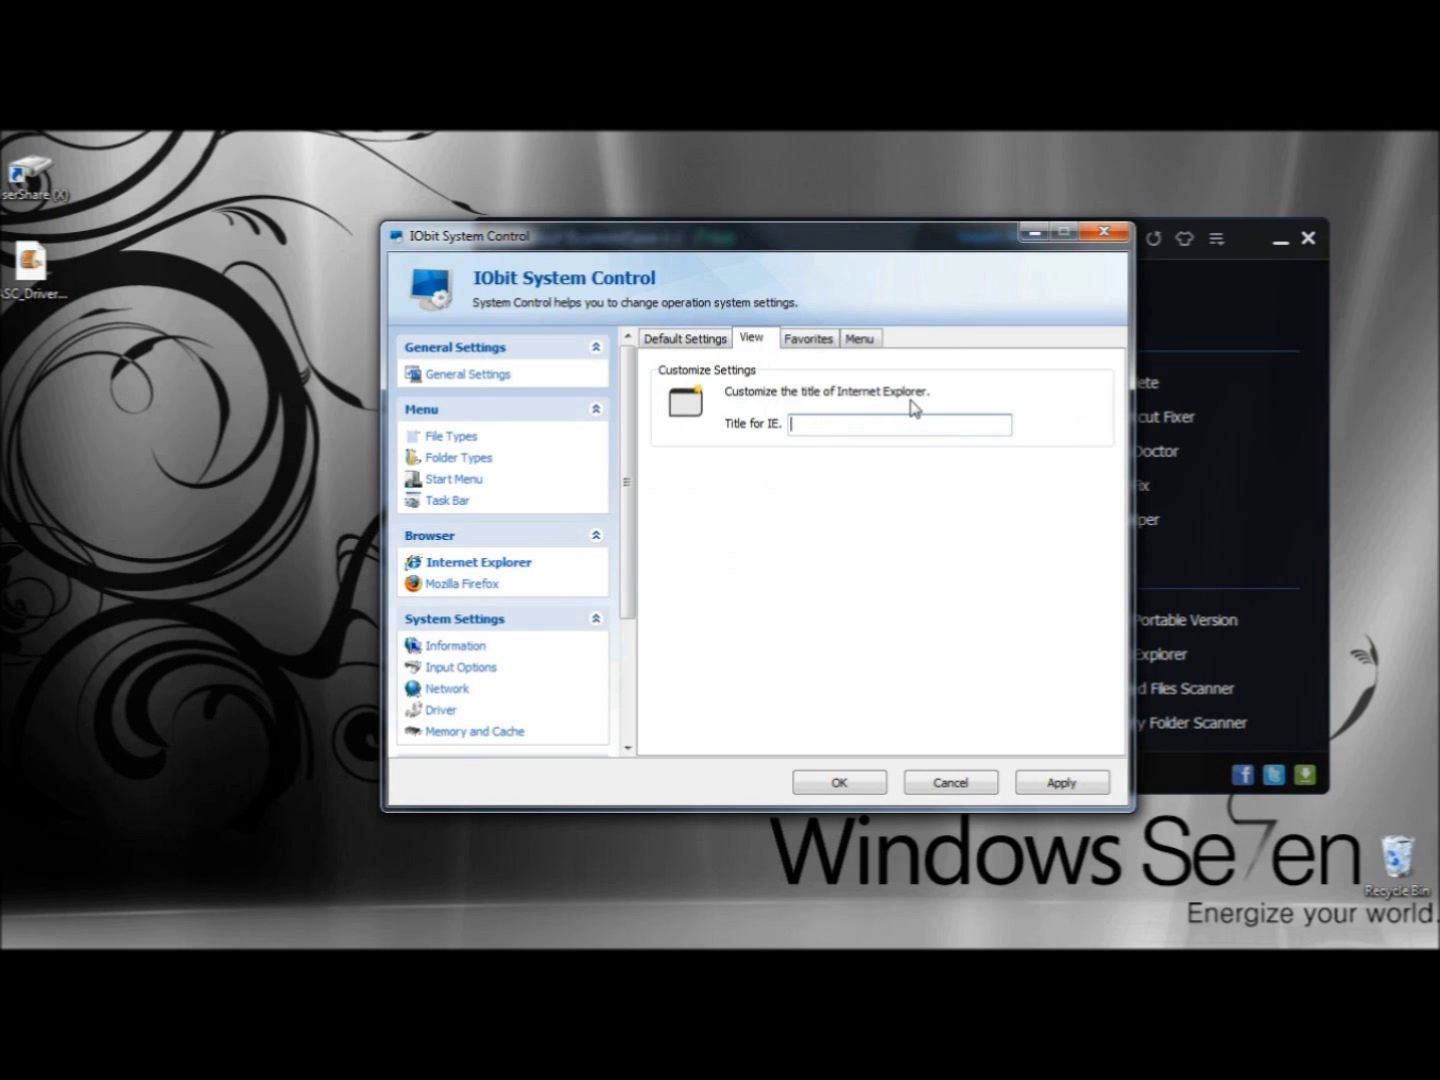
pyautogui.click(810, 340)
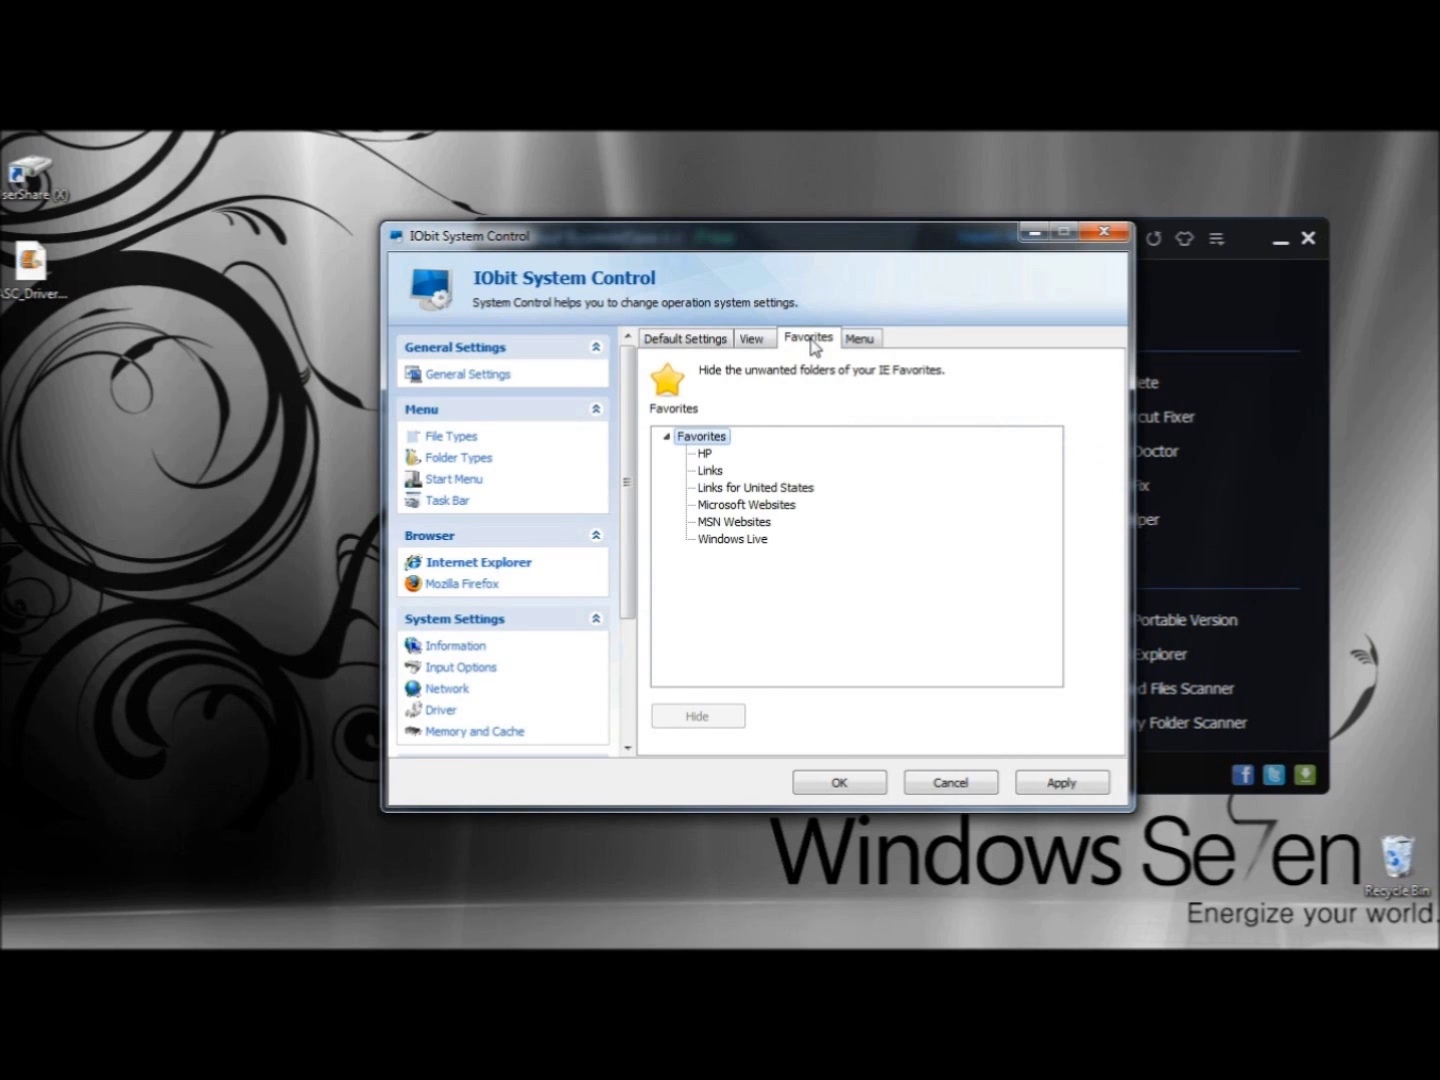
pyautogui.click(867, 341)
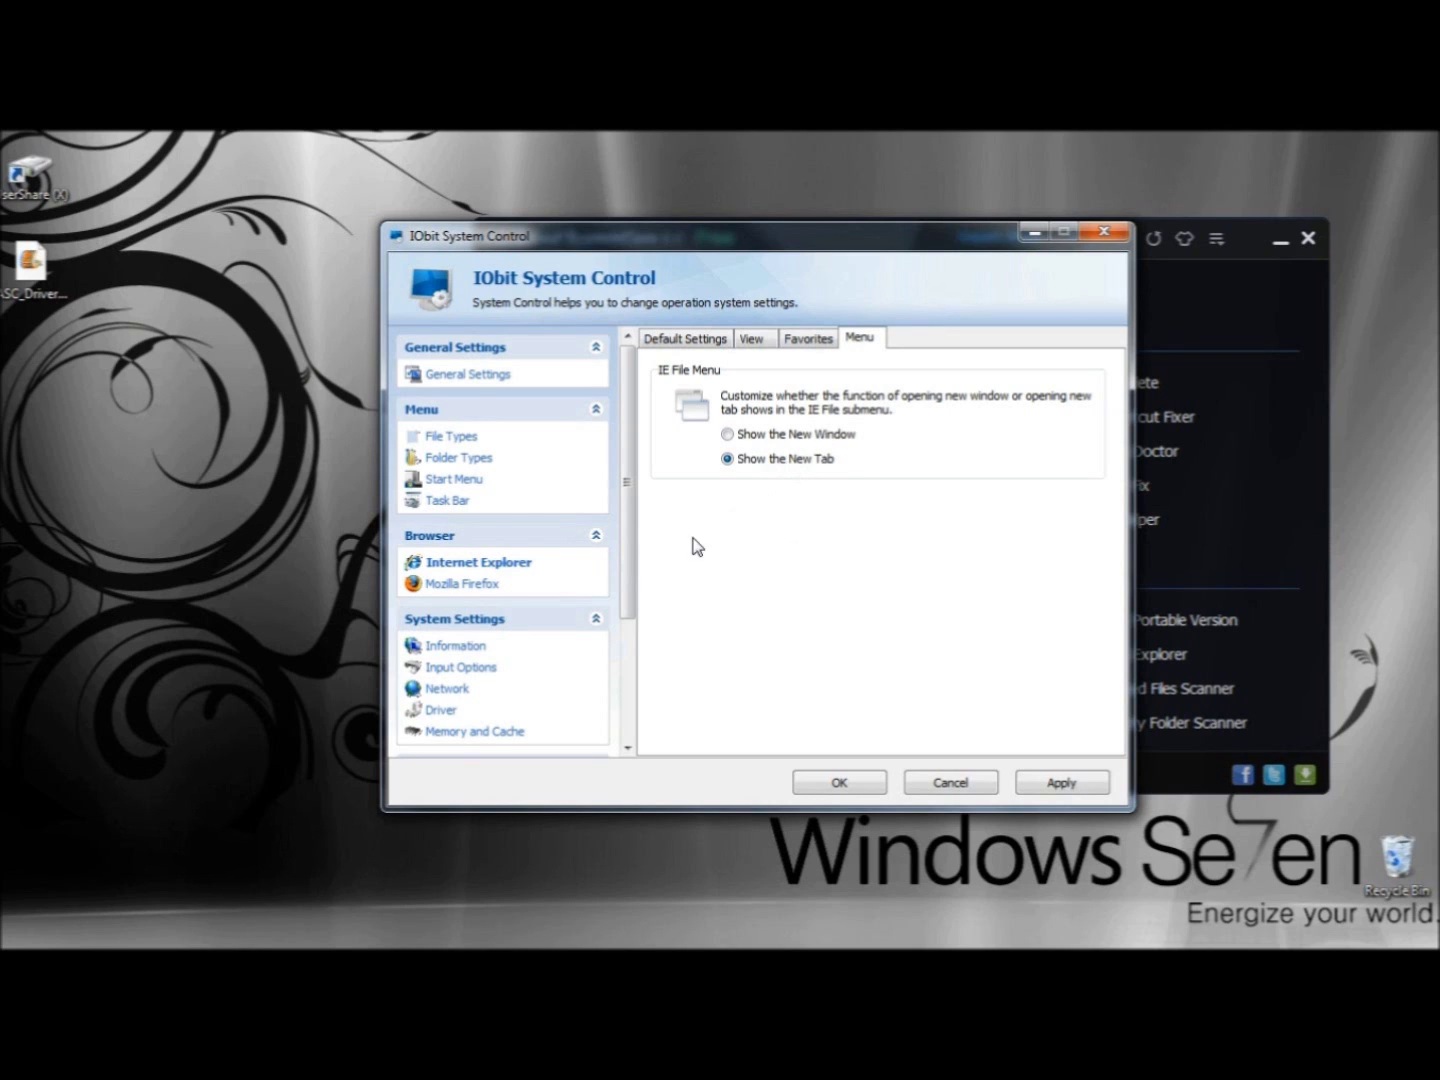
# Review the Mozilla Firefox settings for general behavior, address bar and menu speed, popup windows and tabs
pyautogui.click(475, 590)
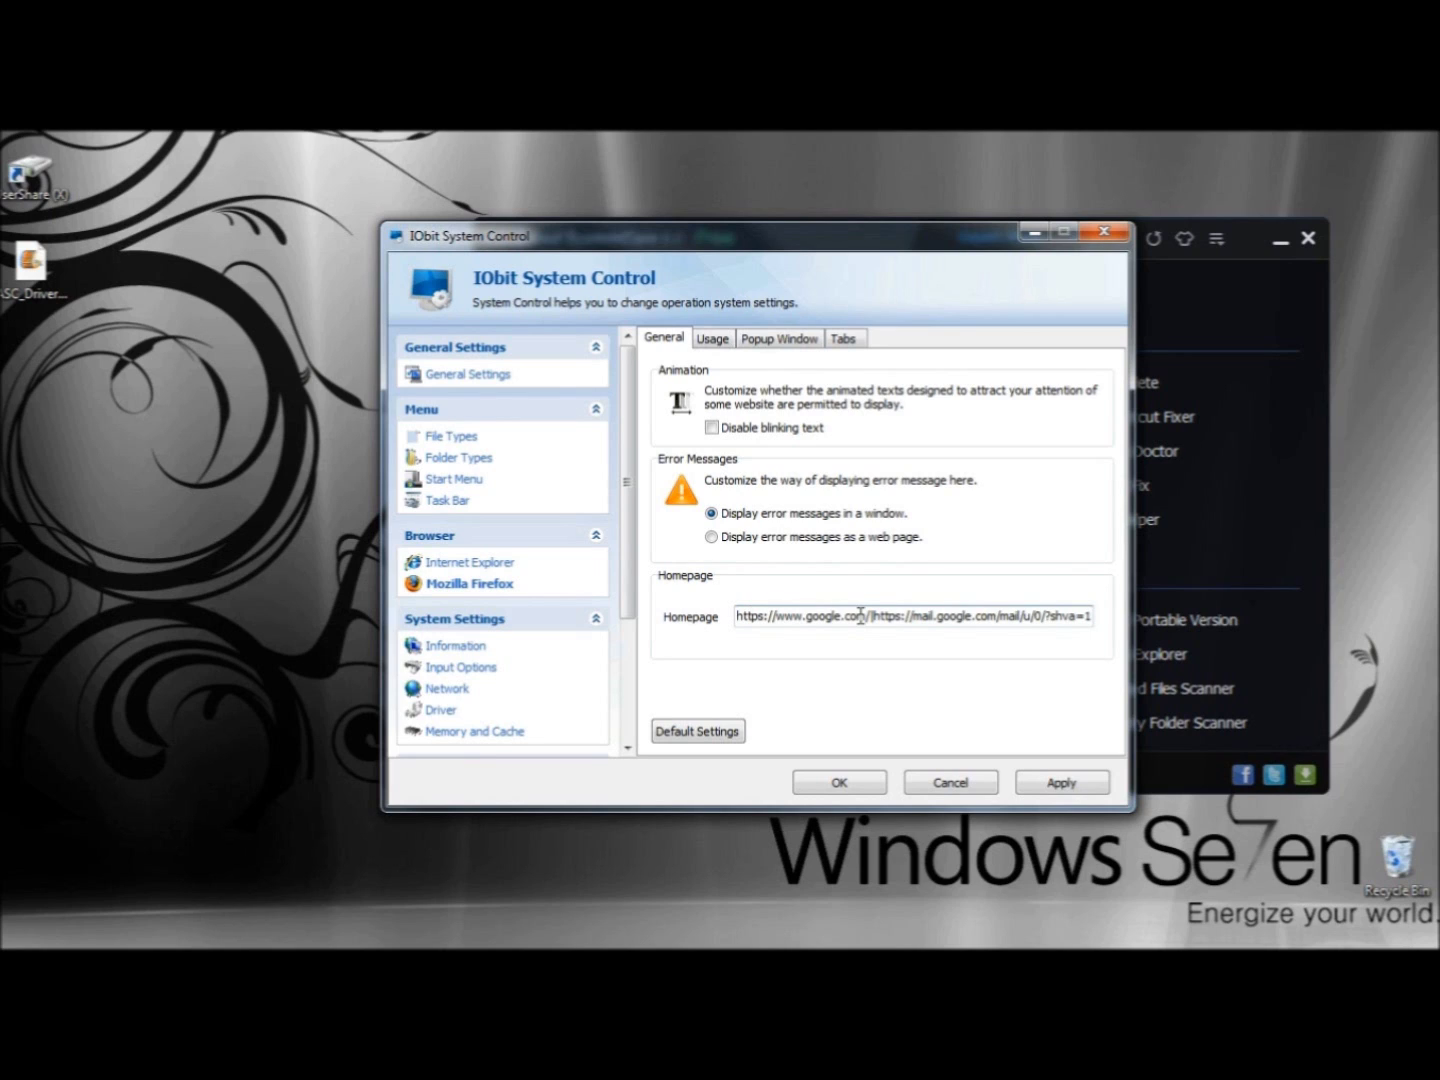
pyautogui.click(713, 338)
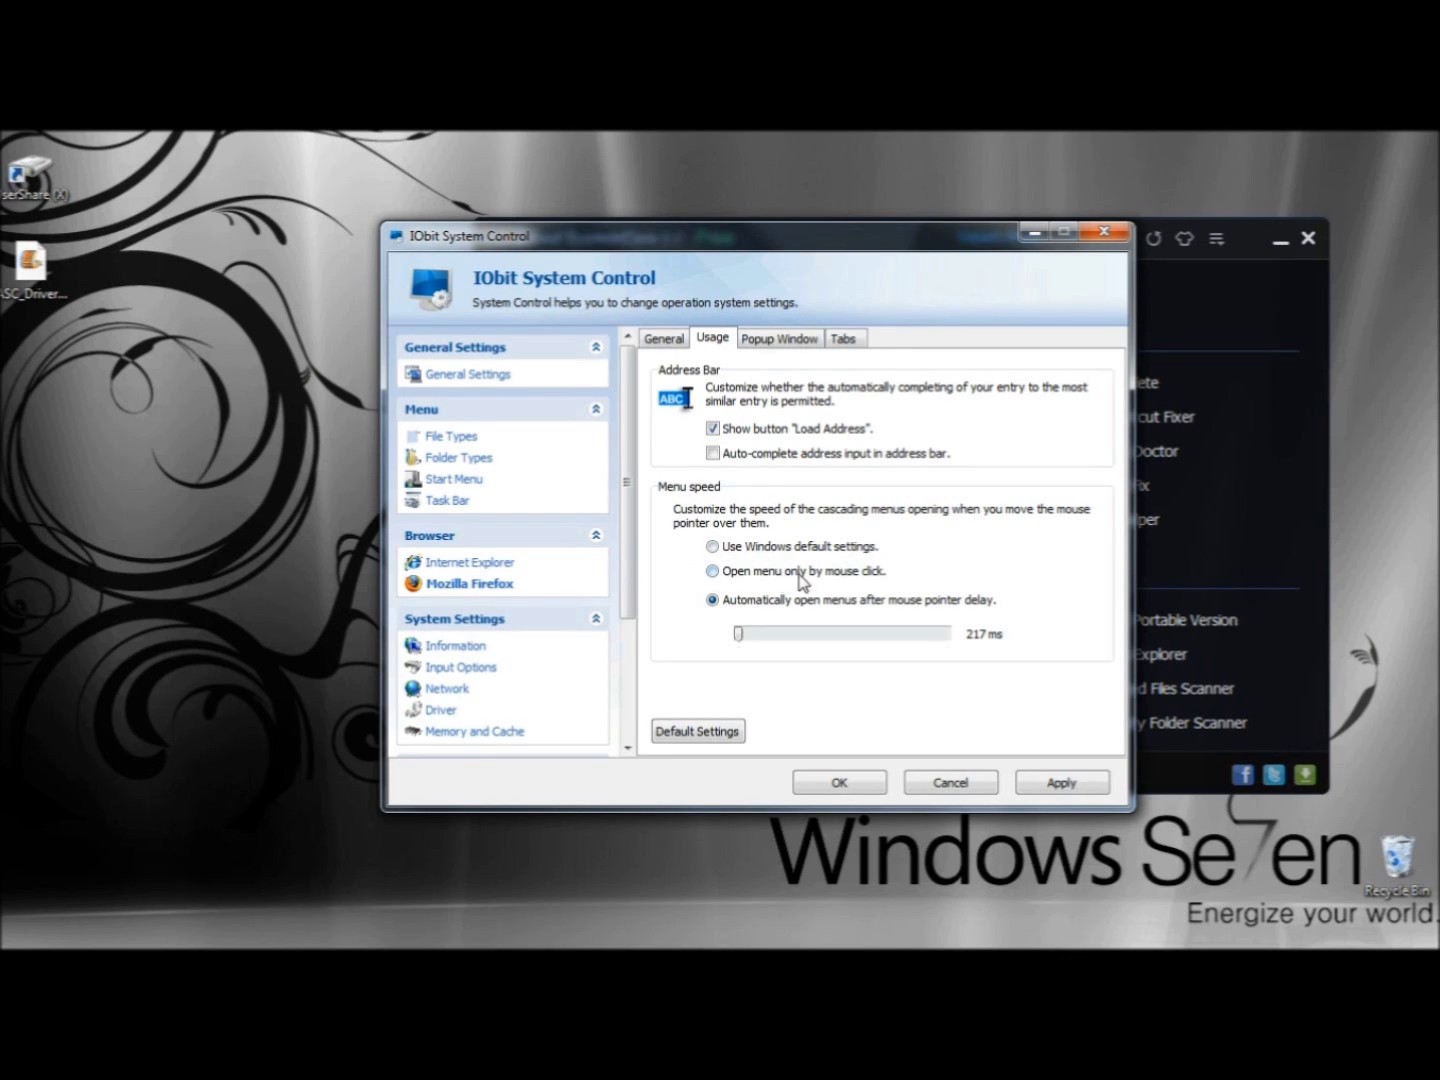
pyautogui.moveTo(740, 633)
pyautogui.mouseDown()
pyautogui.moveTo(768, 636)
pyautogui.moveTo(738, 636)
pyautogui.mouseUp()
pyautogui.click(781, 341)
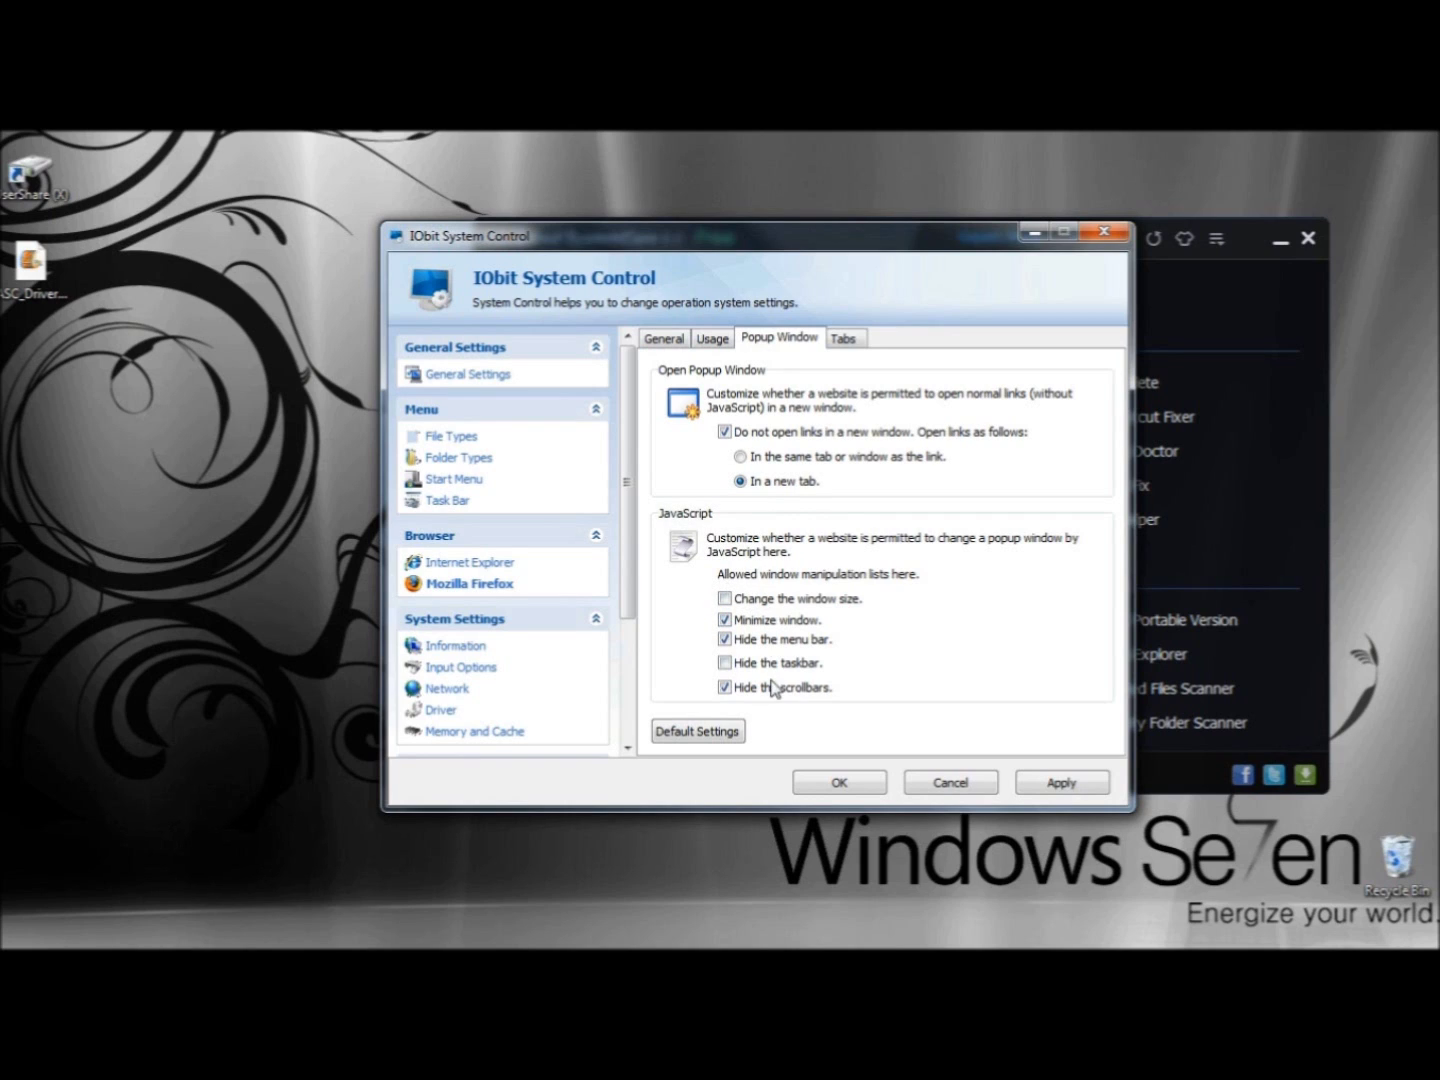
pyautogui.click(842, 337)
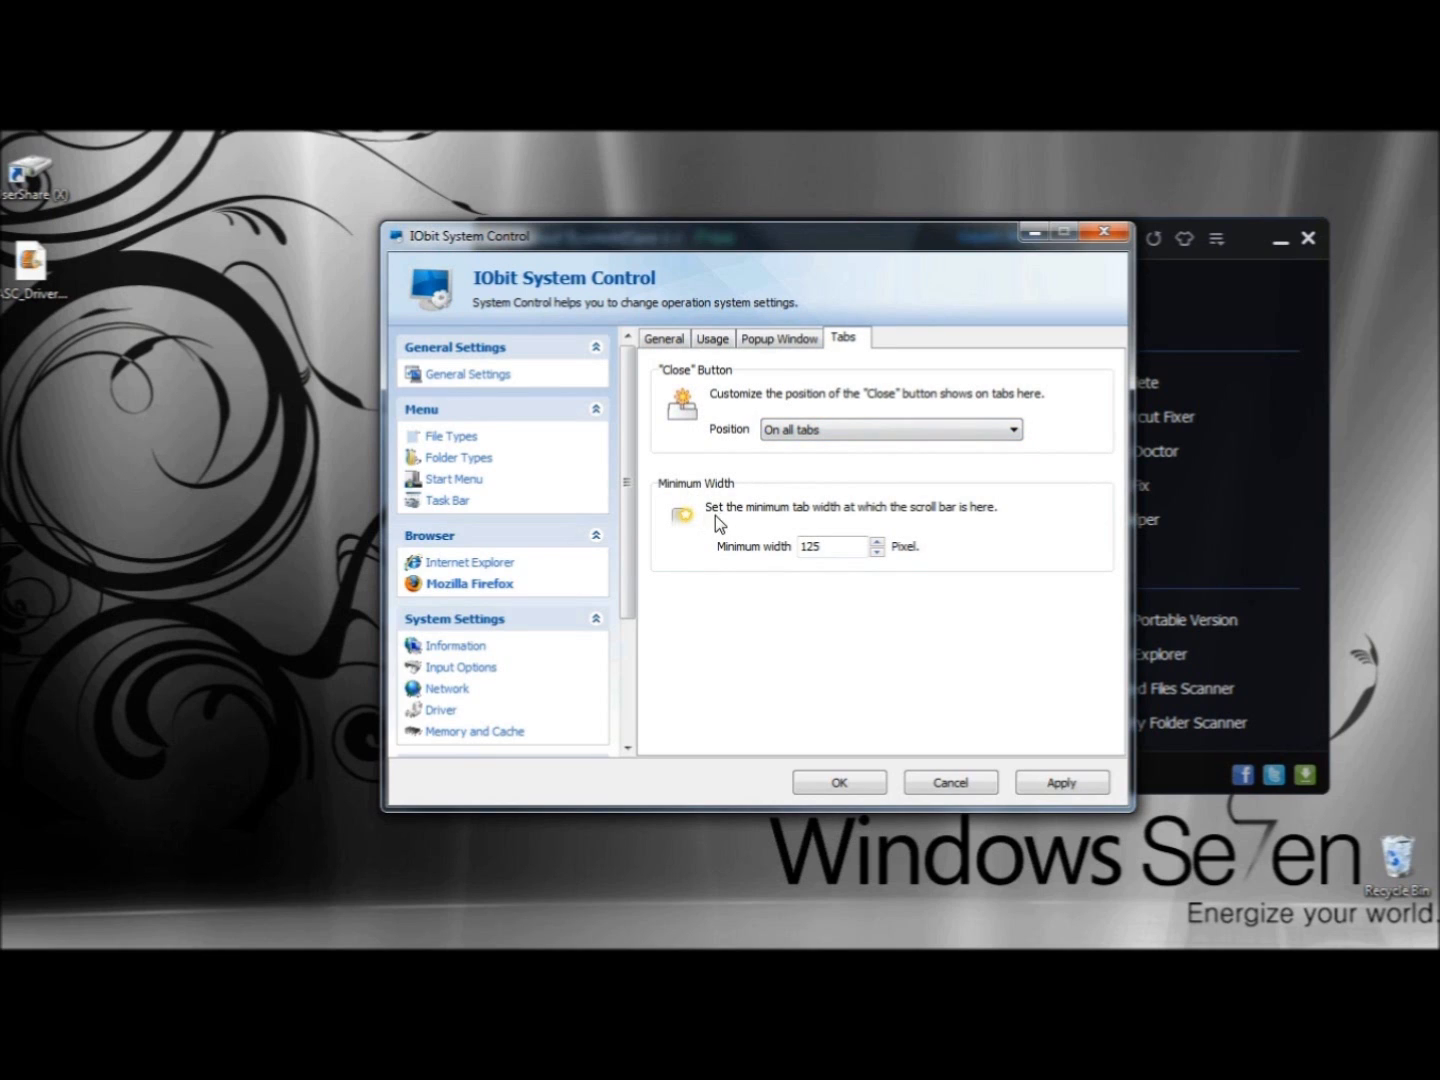
pyautogui.moveTo(836, 546); pyautogui.dragTo(790, 546)
# Review the system Information settings for Windows registration, common file dialogs and command prompt colors
pyautogui.scroll(-3, 450, 490)
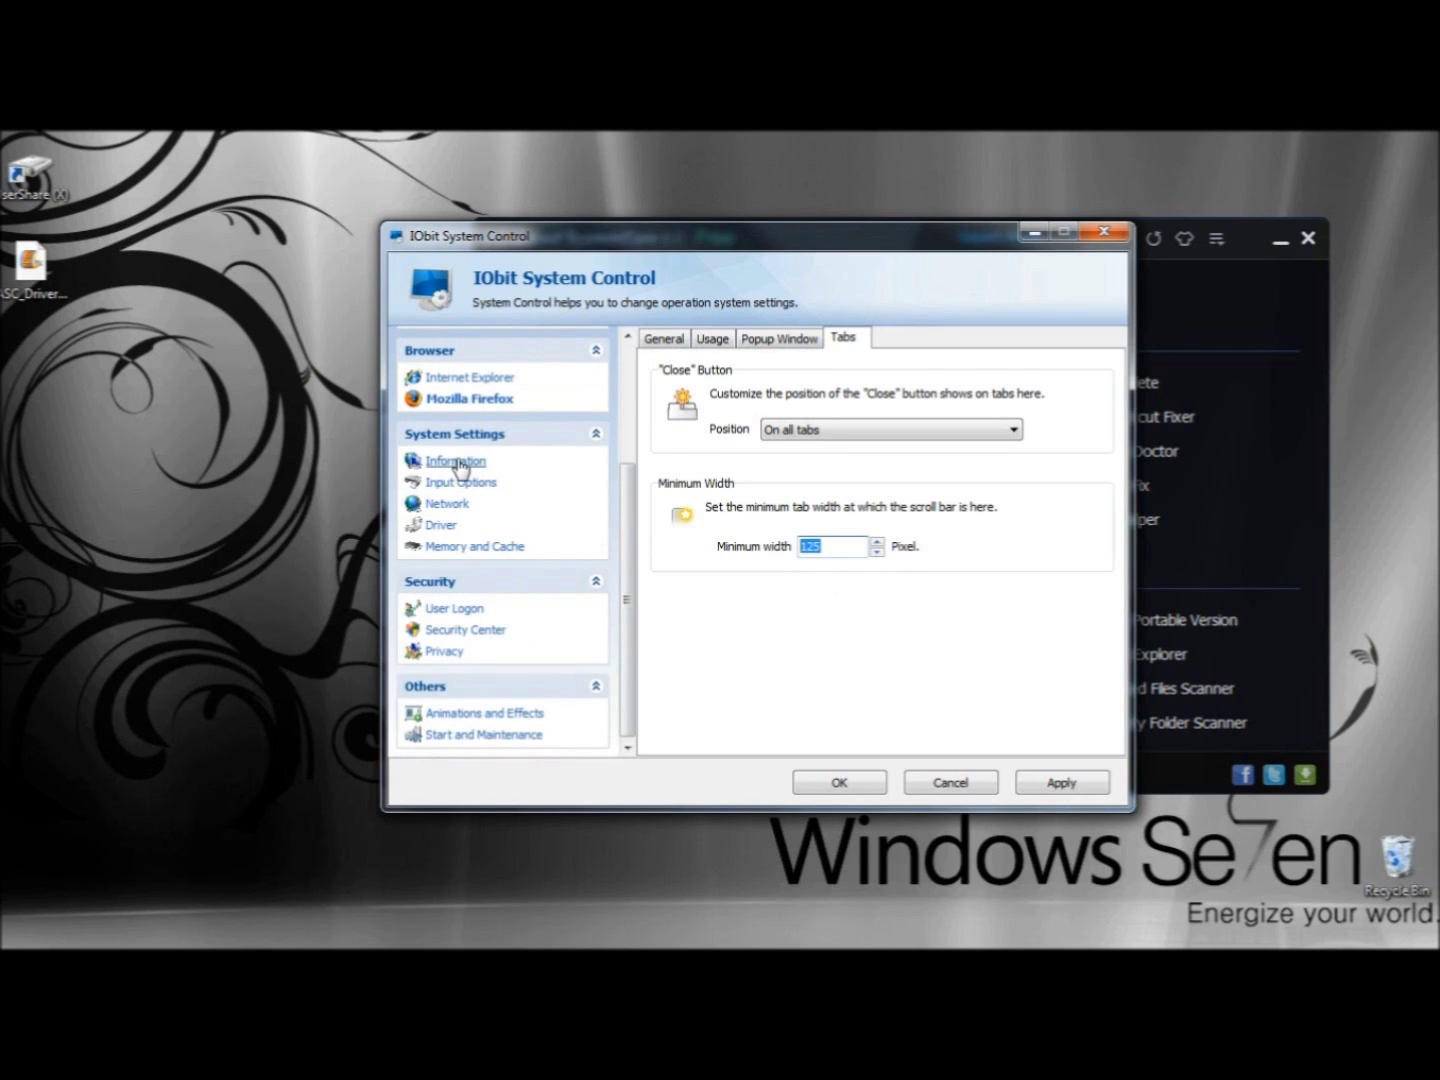
pyautogui.click(457, 463)
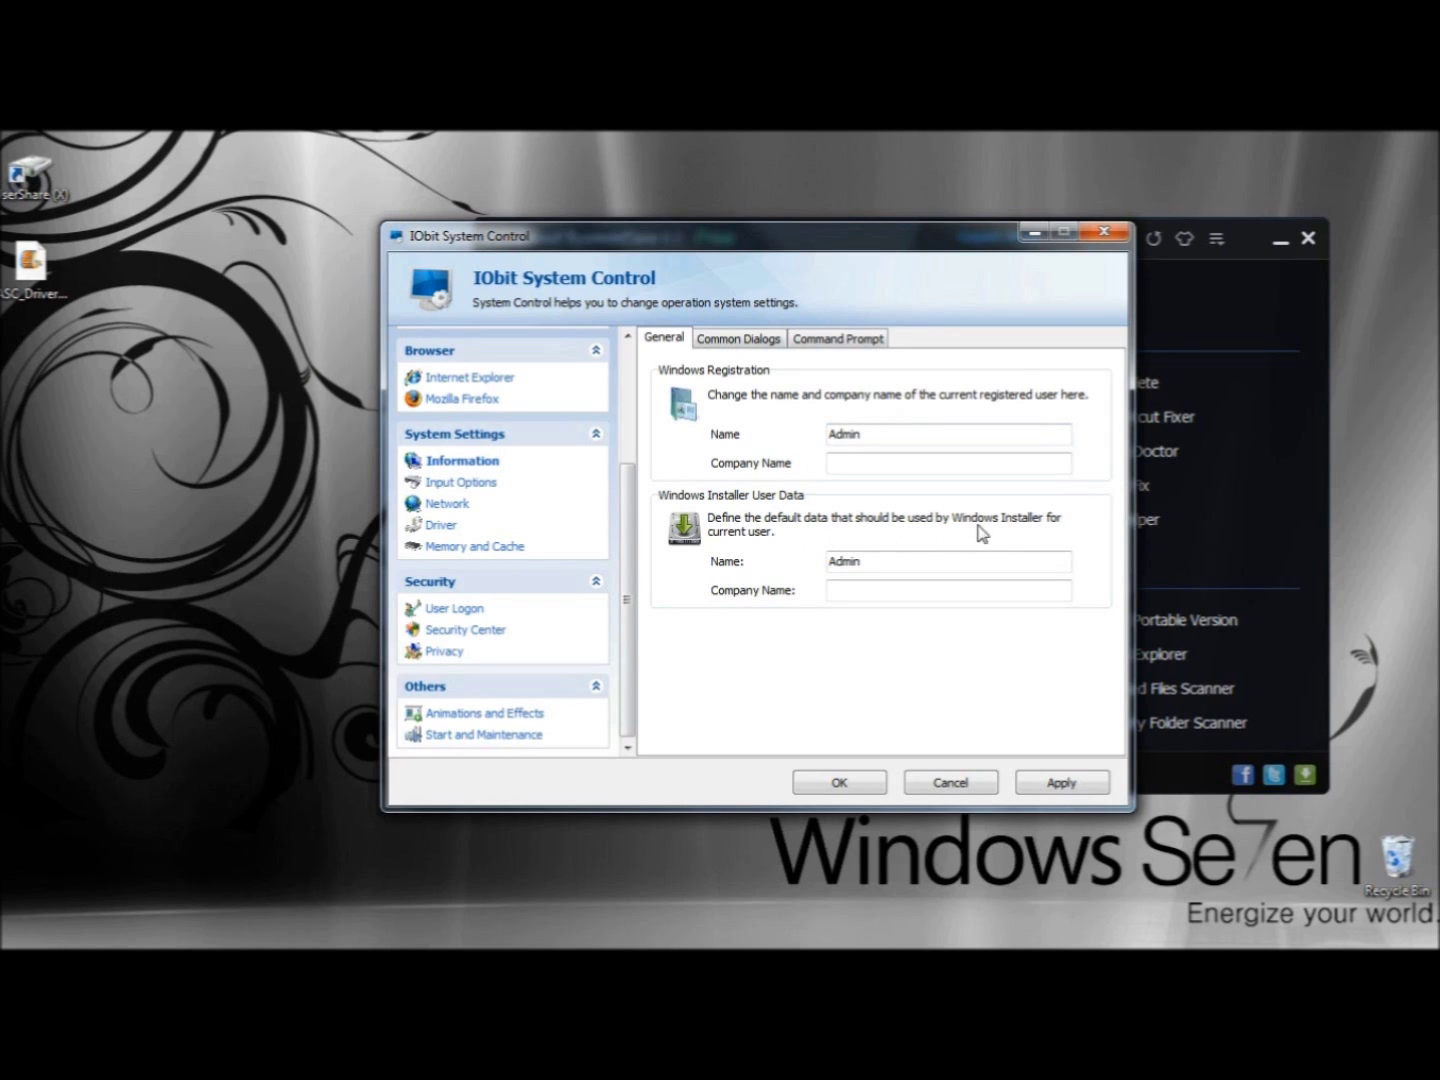
pyautogui.click(744, 342)
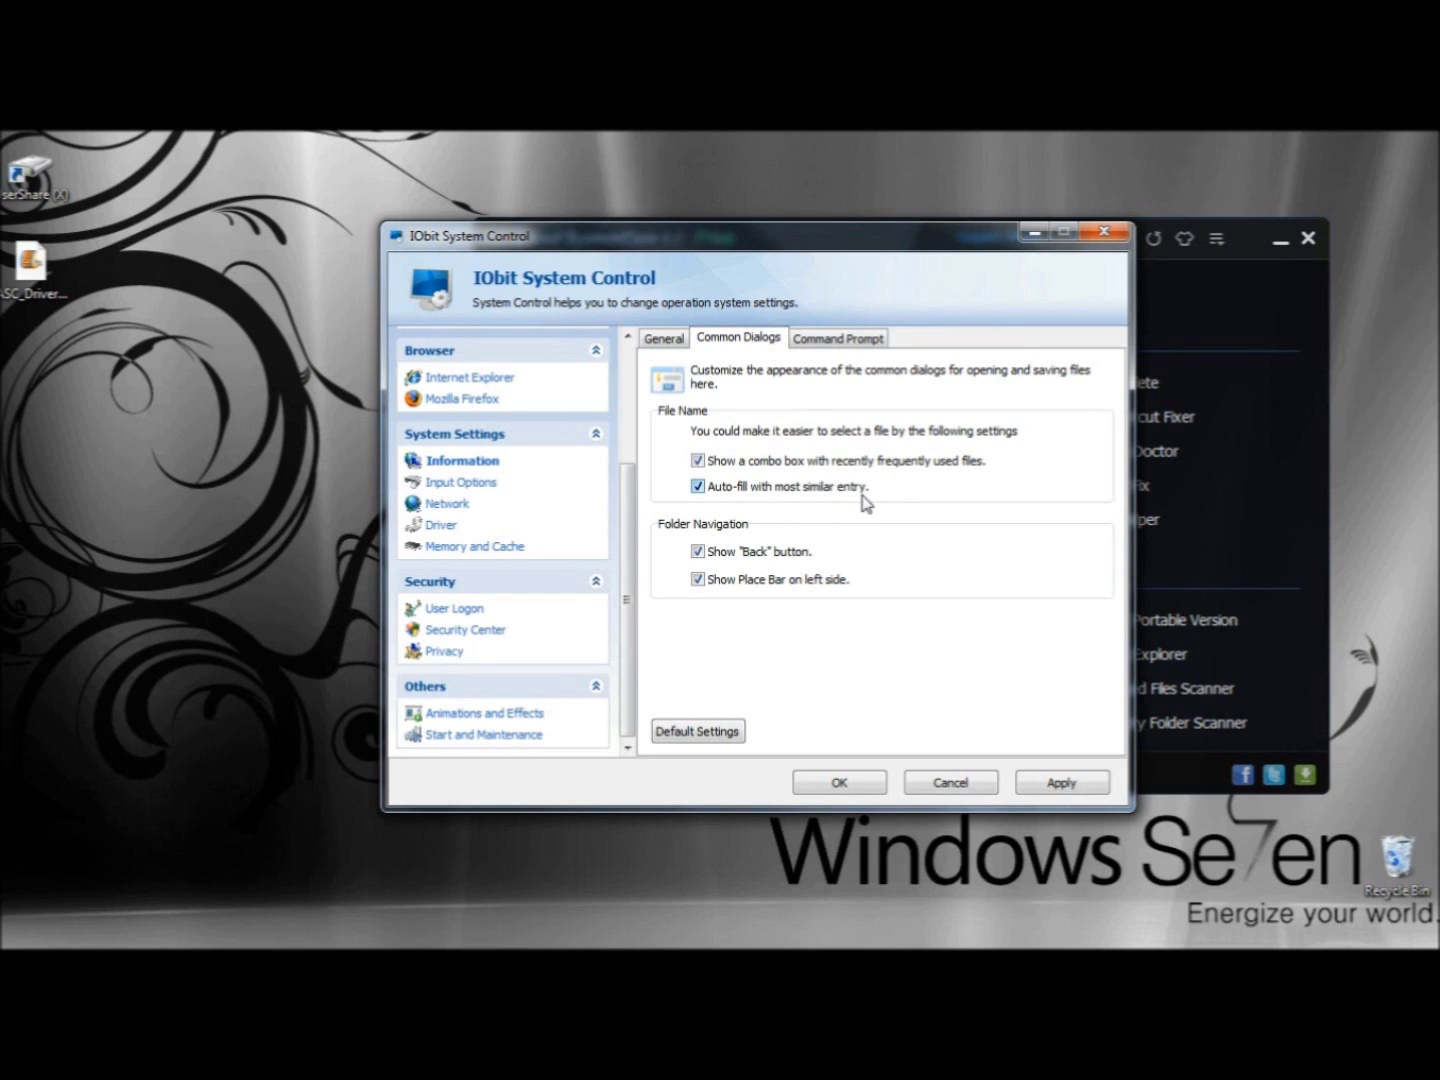
pyautogui.click(698, 580)
pyautogui.click(850, 340)
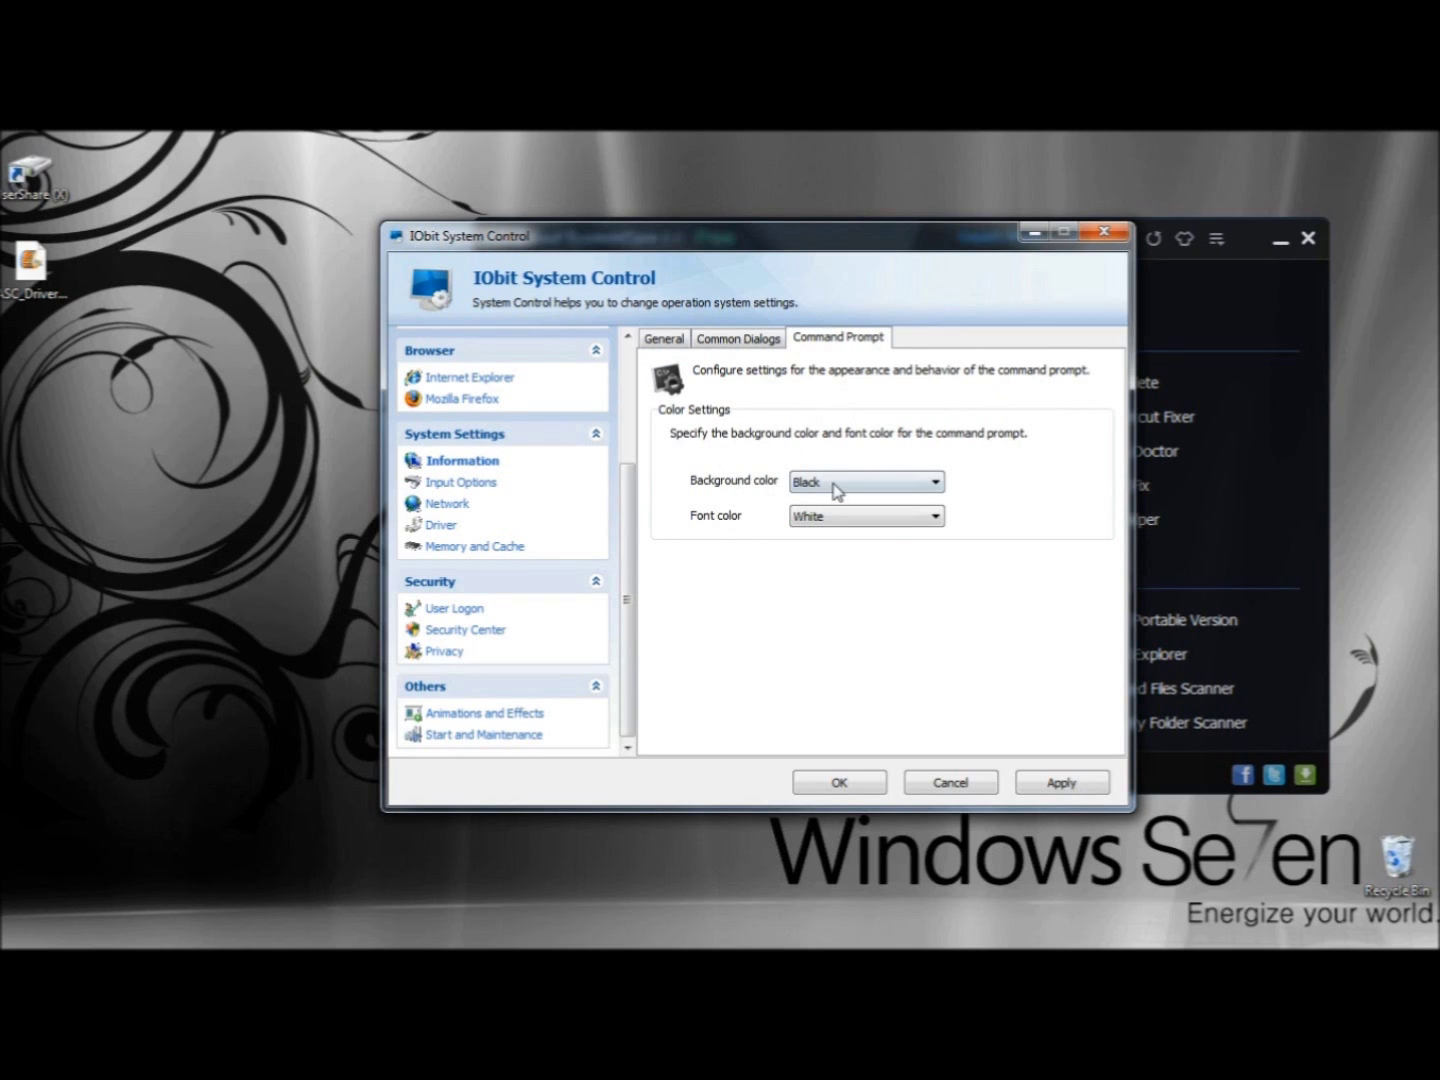
# Examine the Input Options for swapping mouse buttons, scroll wheel behavior and automatic pointer positioning
pyautogui.click(460, 483)
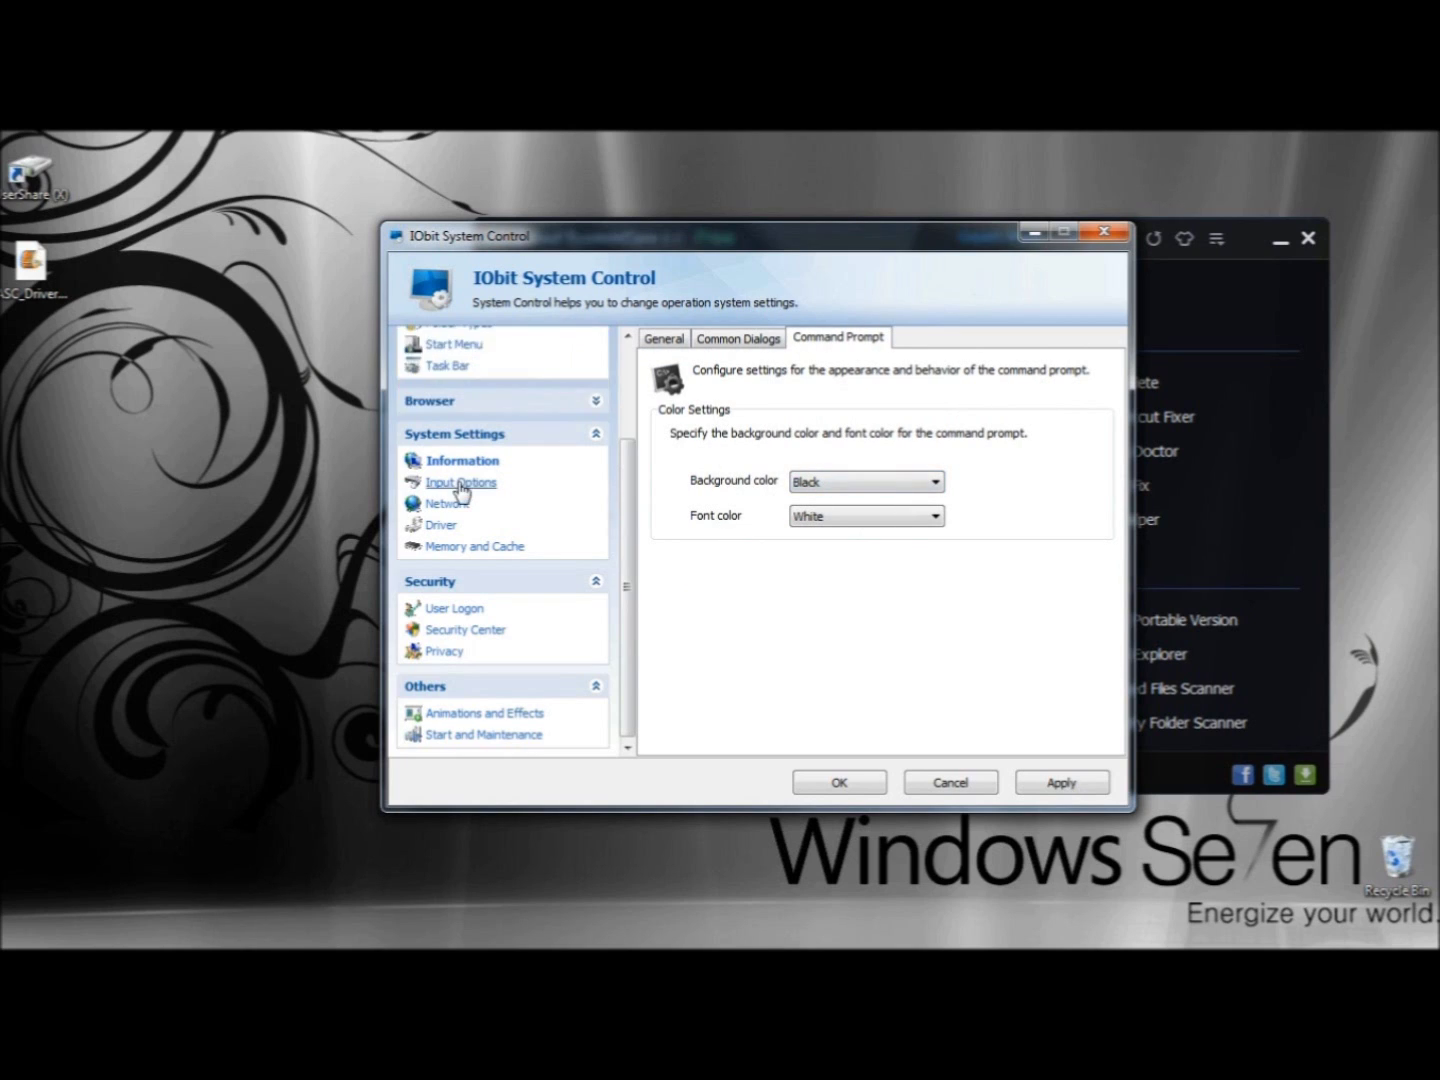
pyautogui.click(460, 482)
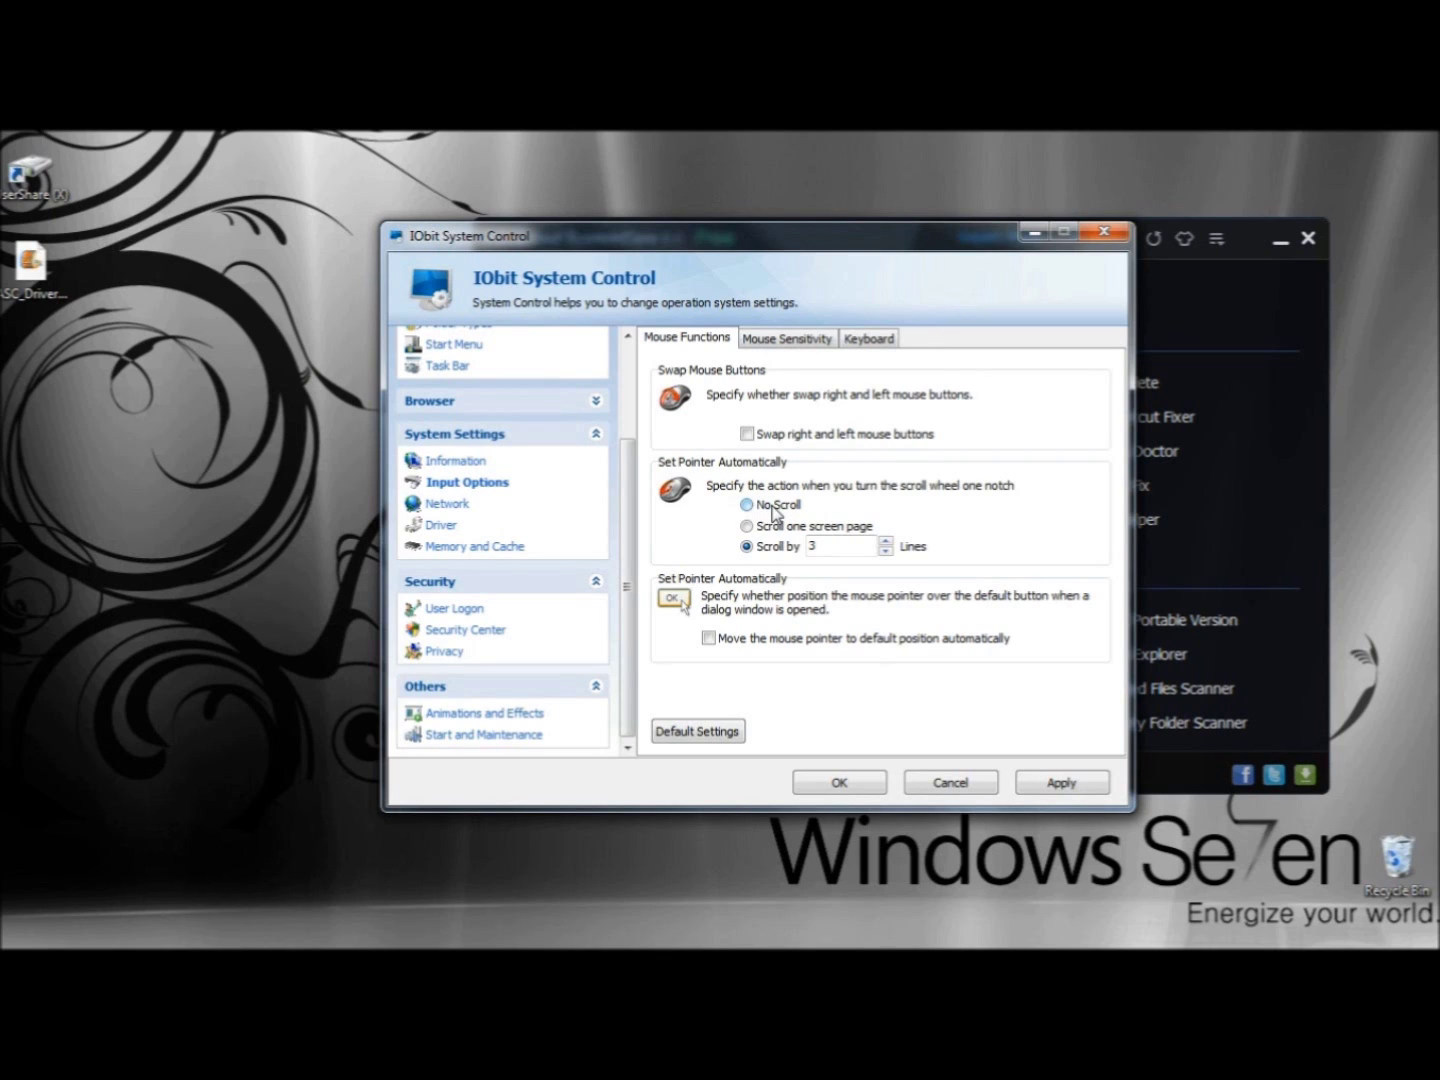
pyautogui.click(746, 526)
pyautogui.click(751, 546)
pyautogui.click(709, 638)
pyautogui.click(709, 638)
# Check the mouse sensitivity values and the keyboard options for flashing cursor, cursor width and Windows key
pyautogui.click(801, 343)
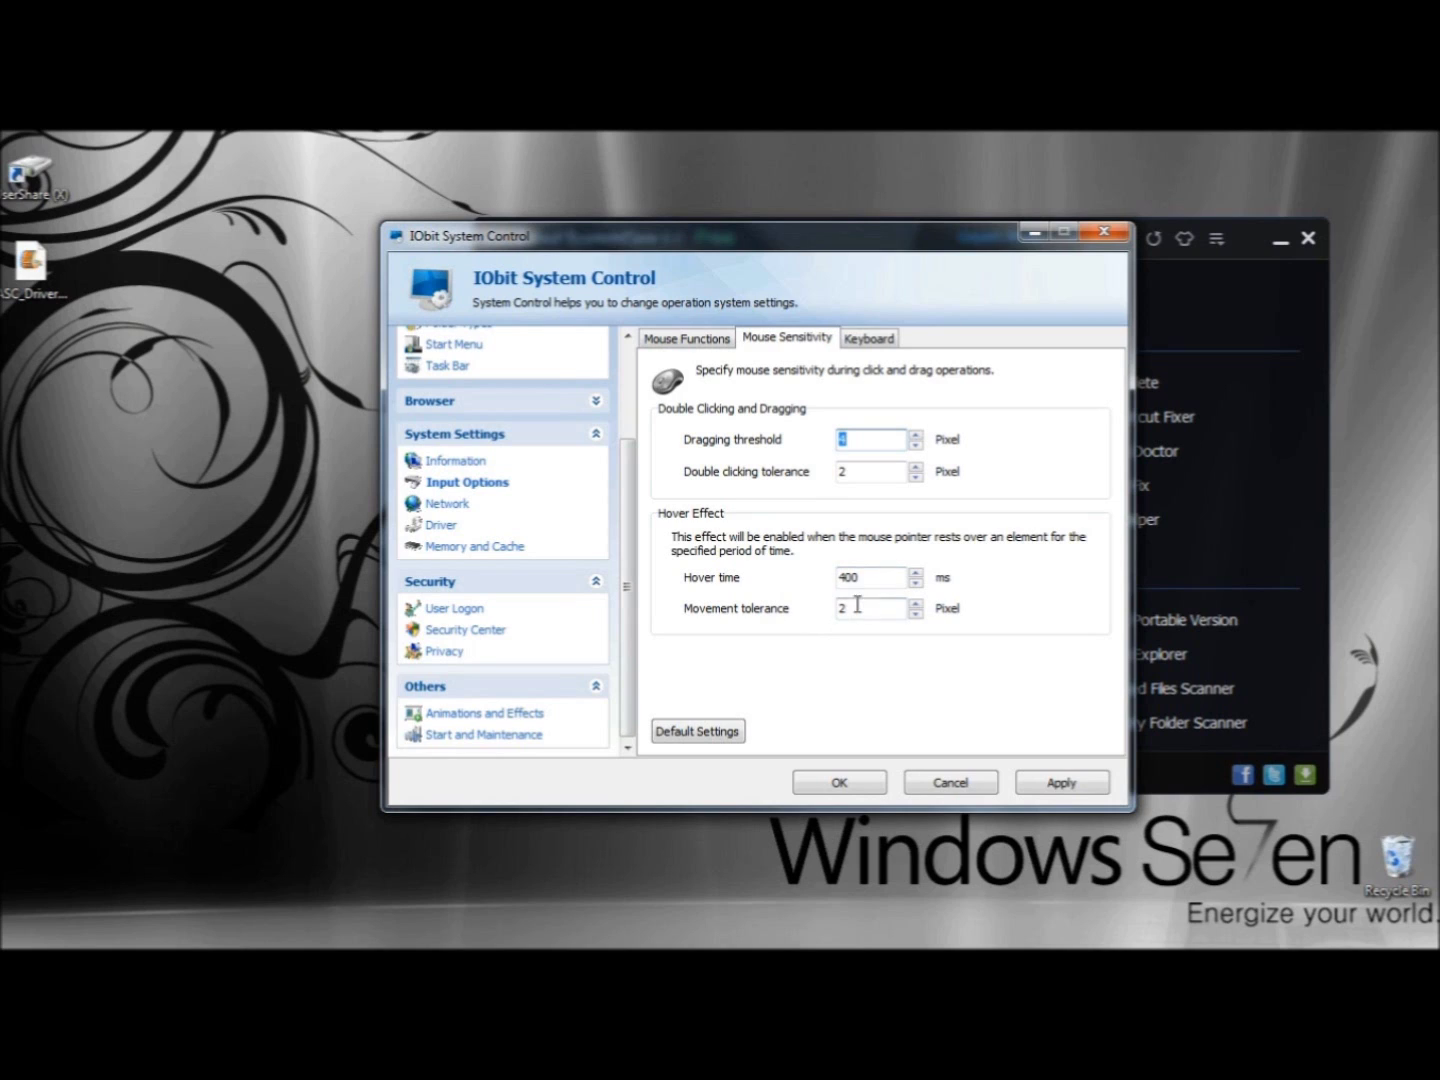
pyautogui.click(880, 341)
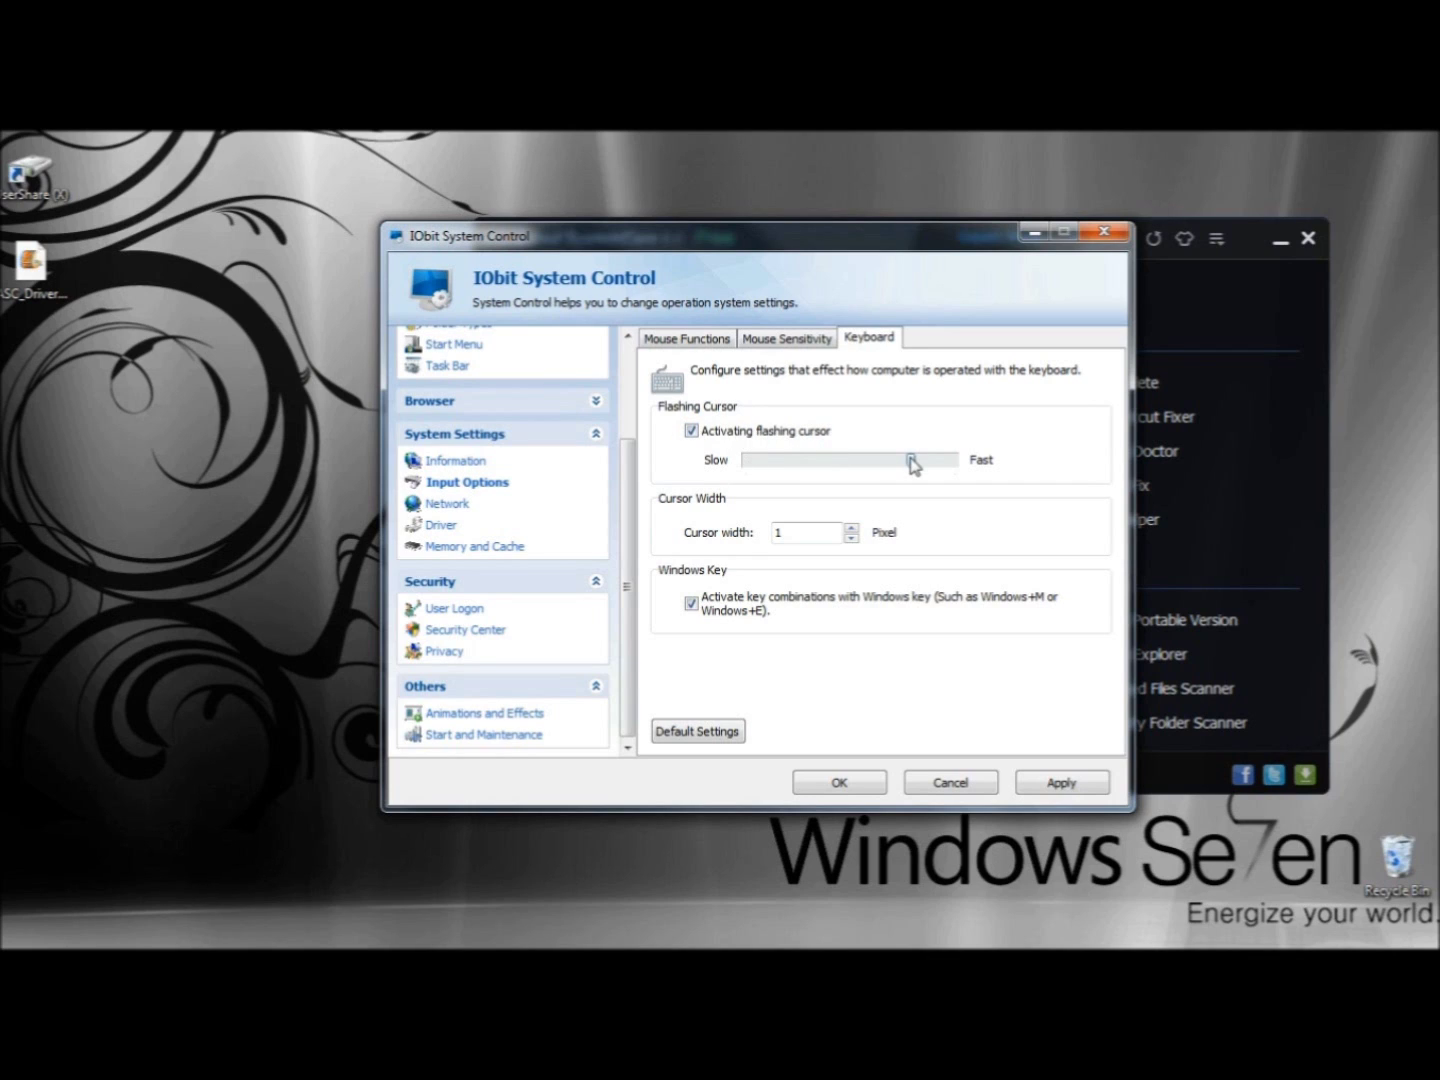
pyautogui.doubleClick(780, 532)
# Review the Network settings for shared resources, Universal Plug Play, reserved bandwidth, dial-up logoff and Windows Firewall
pyautogui.click(450, 505)
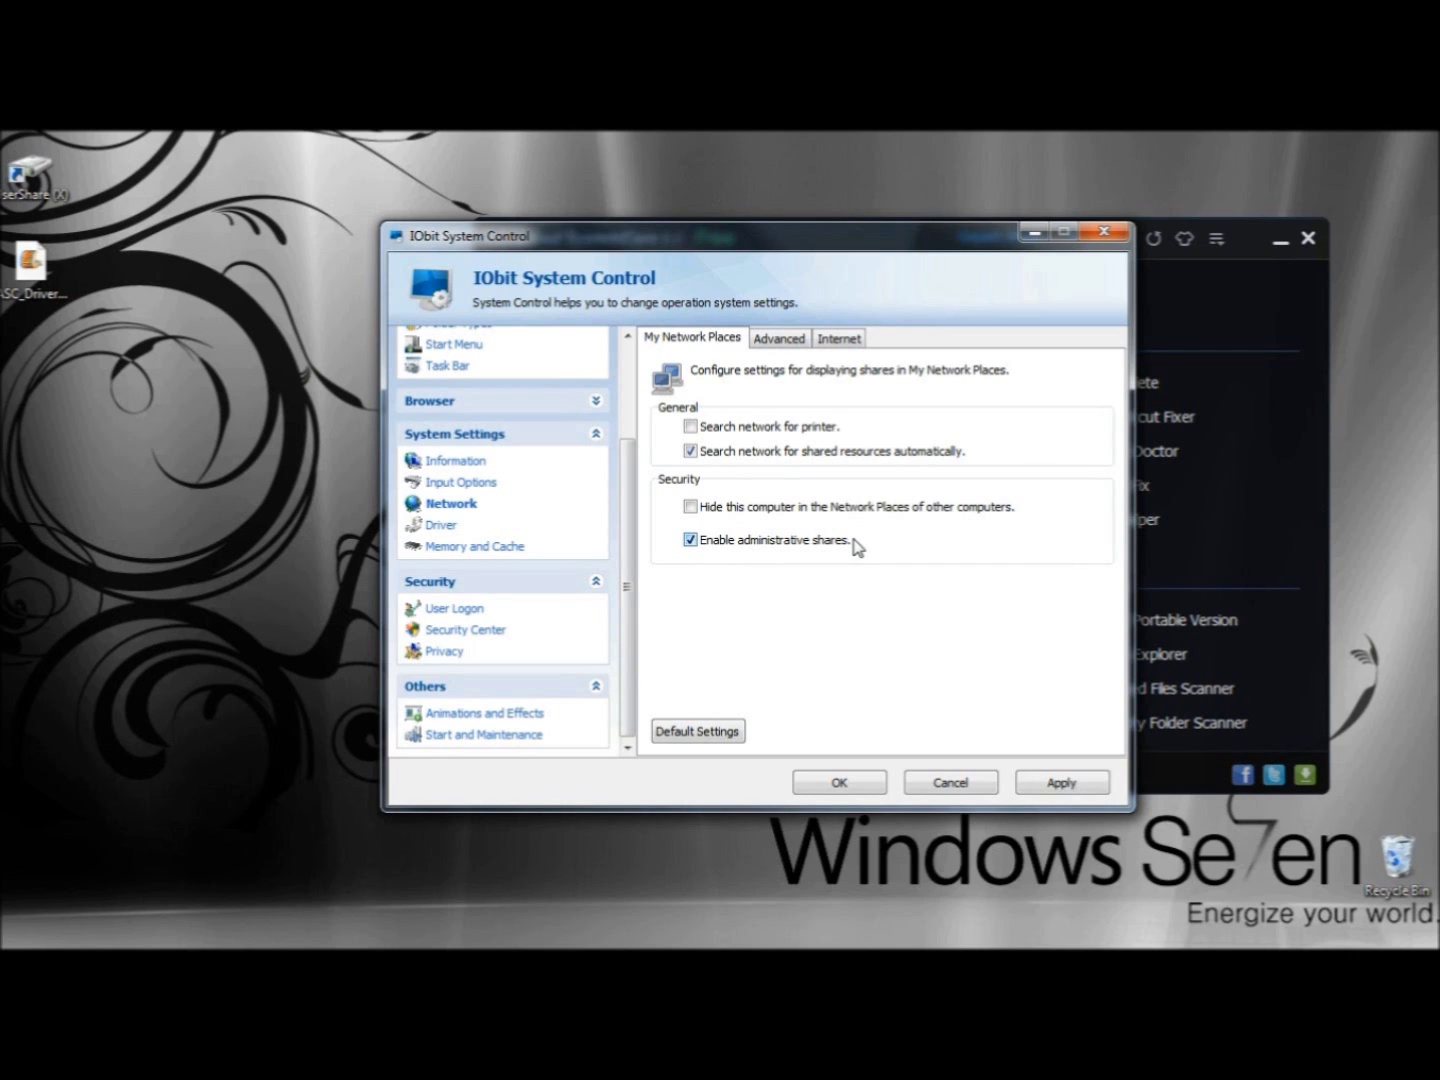
pyautogui.click(781, 340)
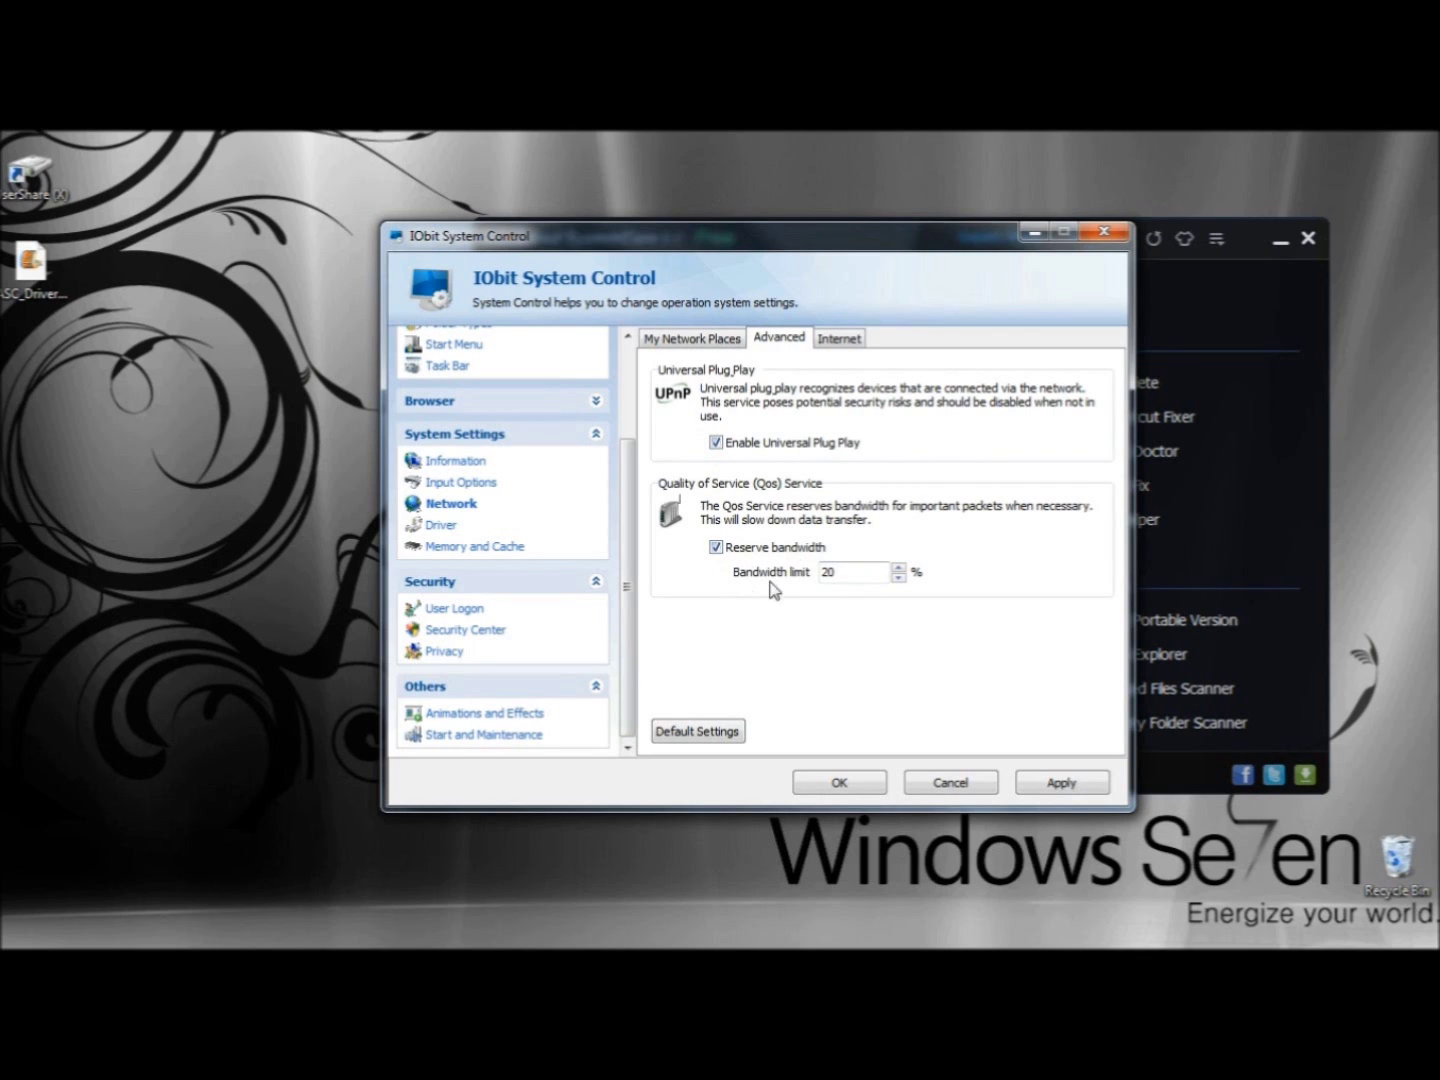
pyautogui.doubleClick(838, 572)
pyautogui.click(838, 340)
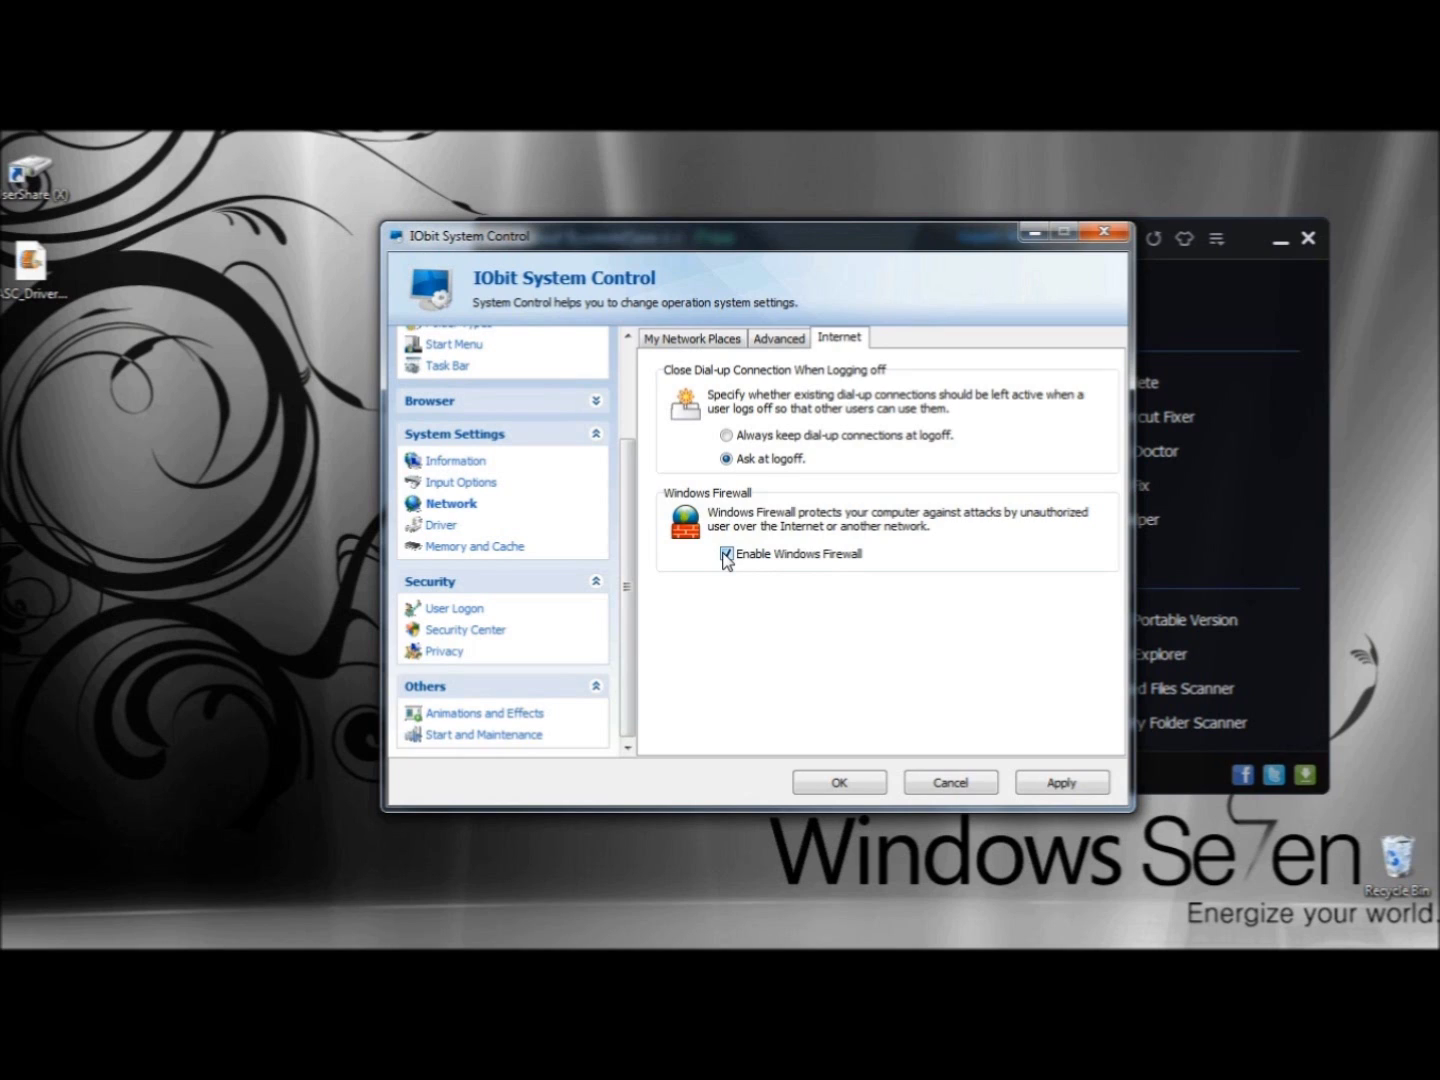
# Review the Driver settings for disk space and AutoPlay, and the Memory and Cache management and usage options
pyautogui.click(446, 527)
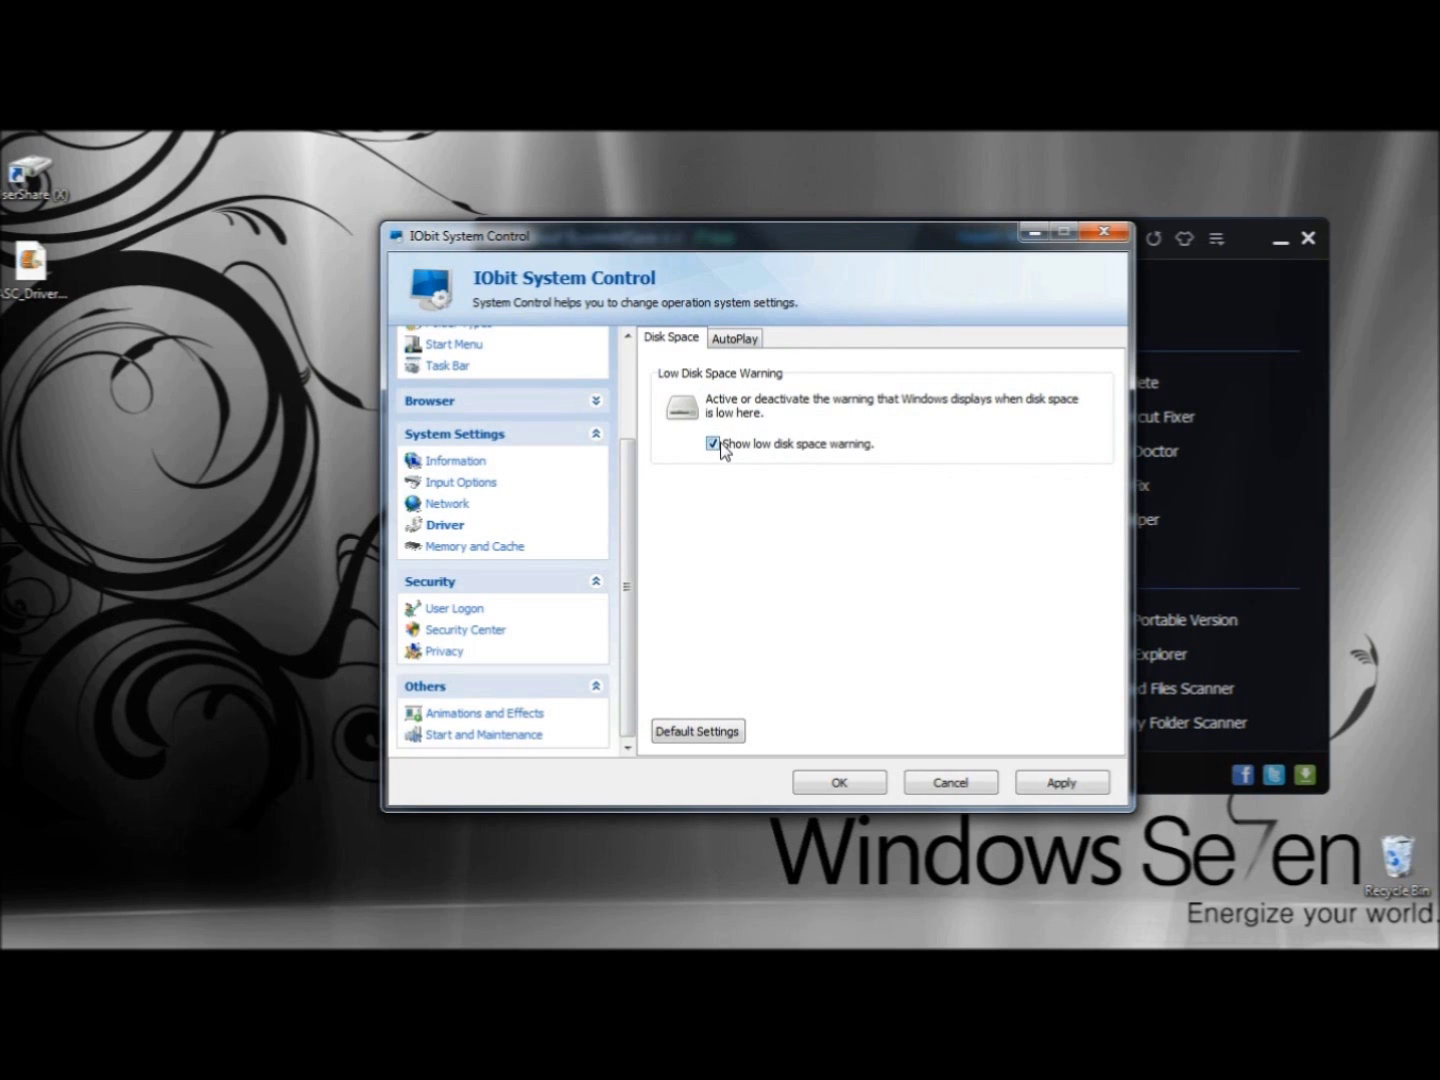
pyautogui.click(732, 339)
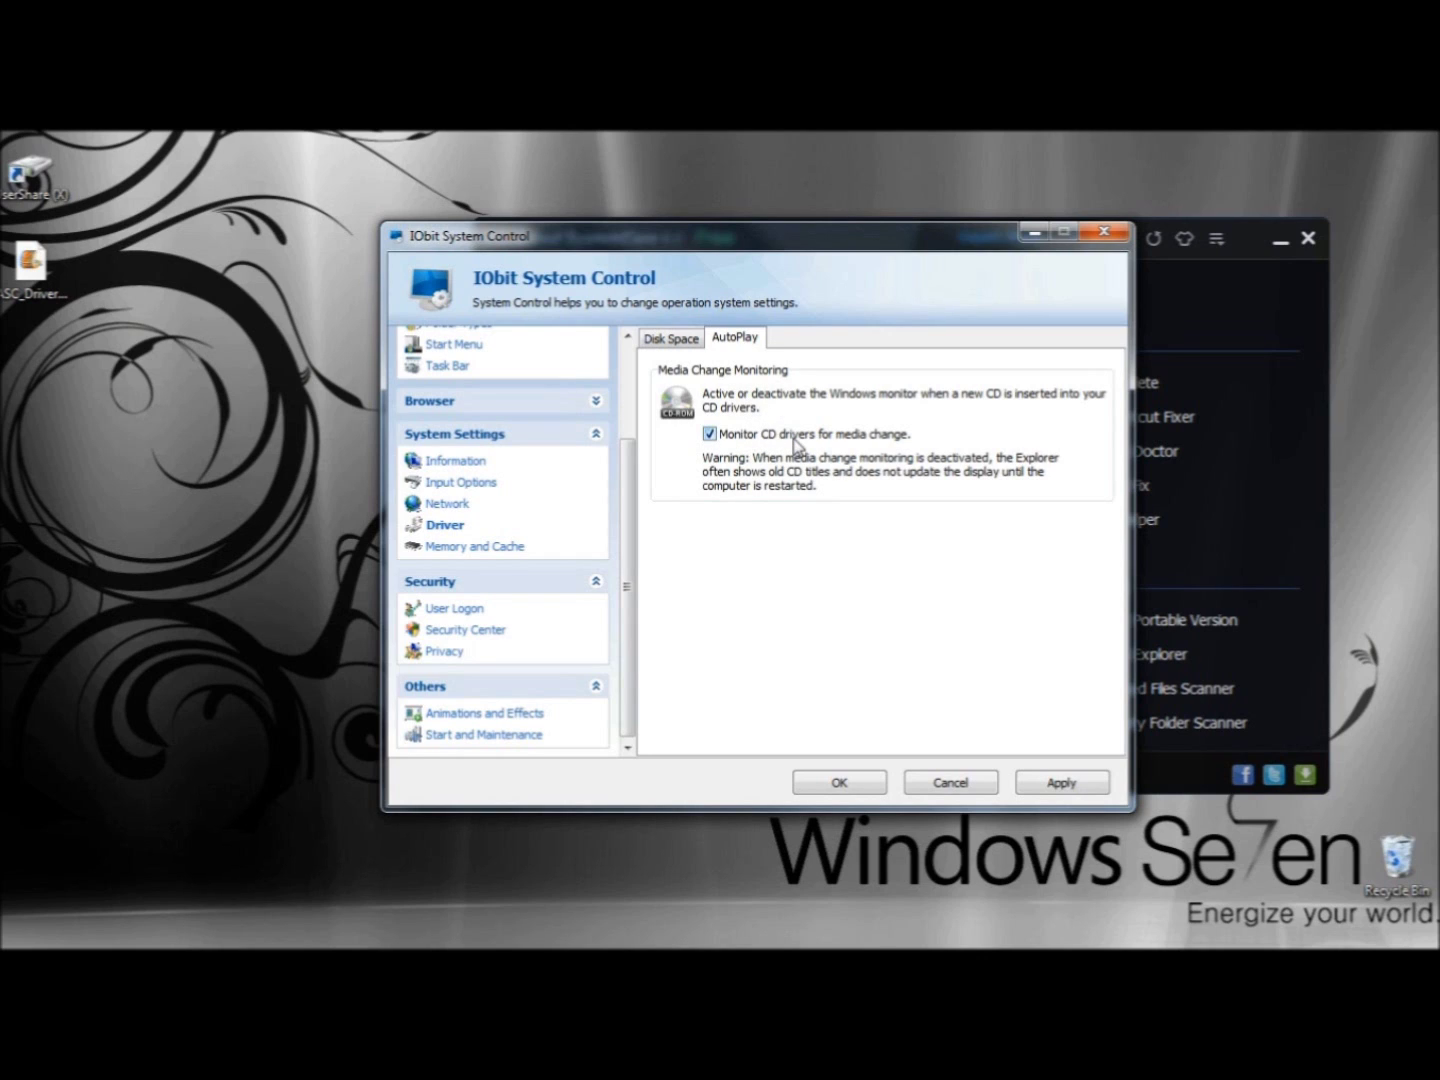
pyautogui.click(475, 545)
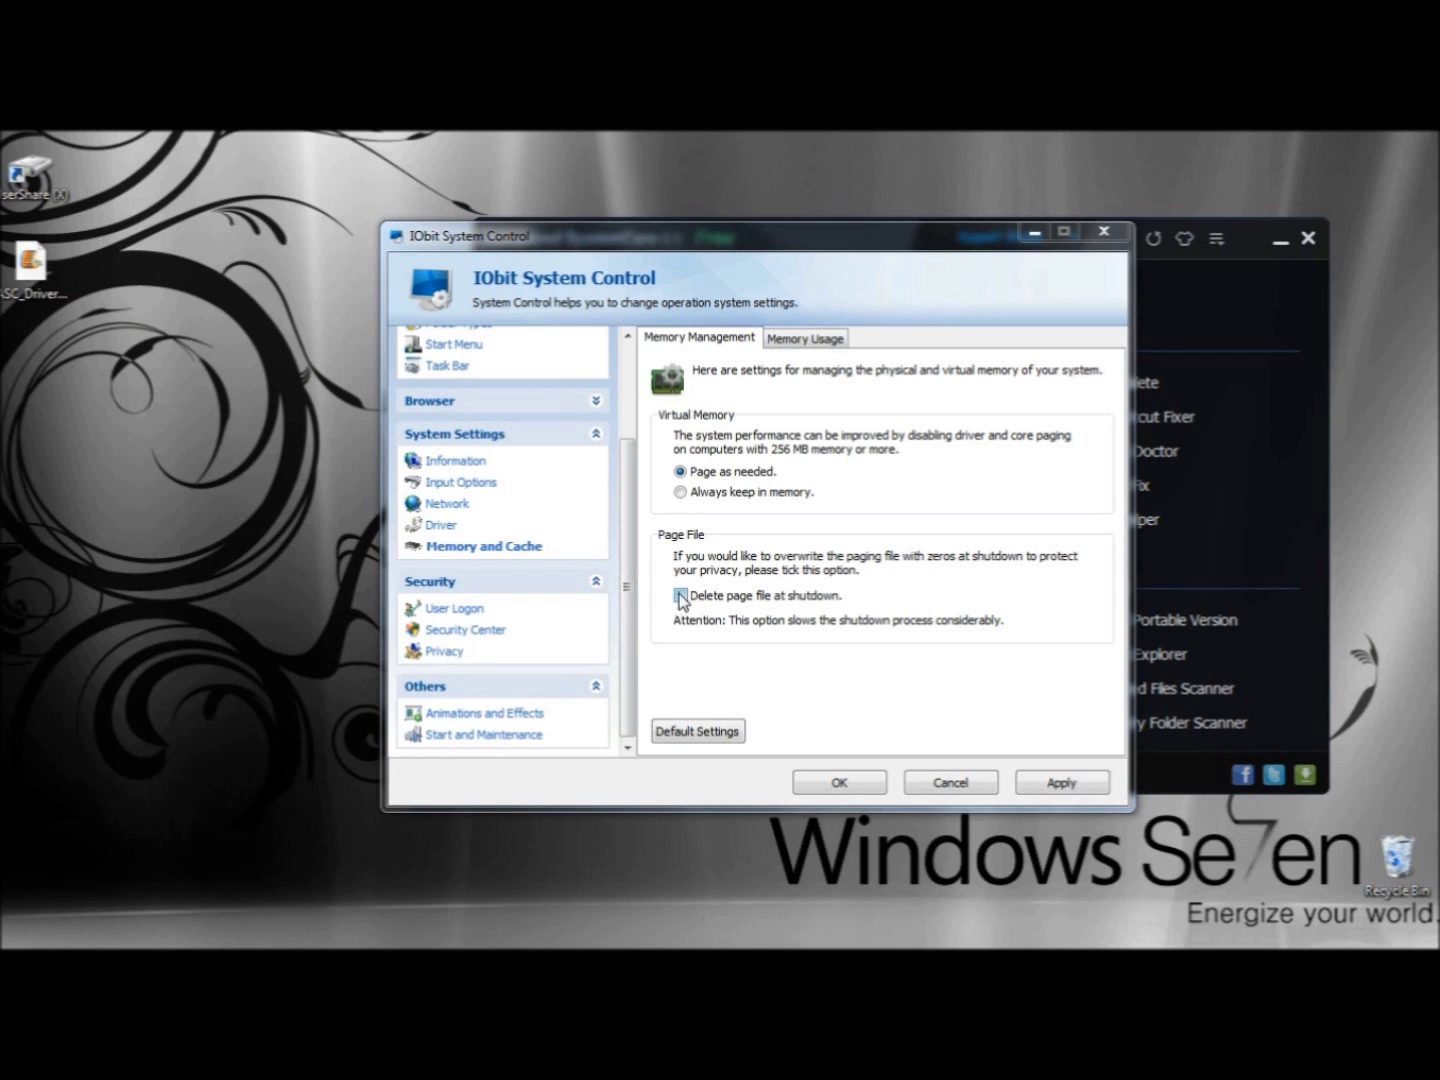
pyautogui.click(805, 338)
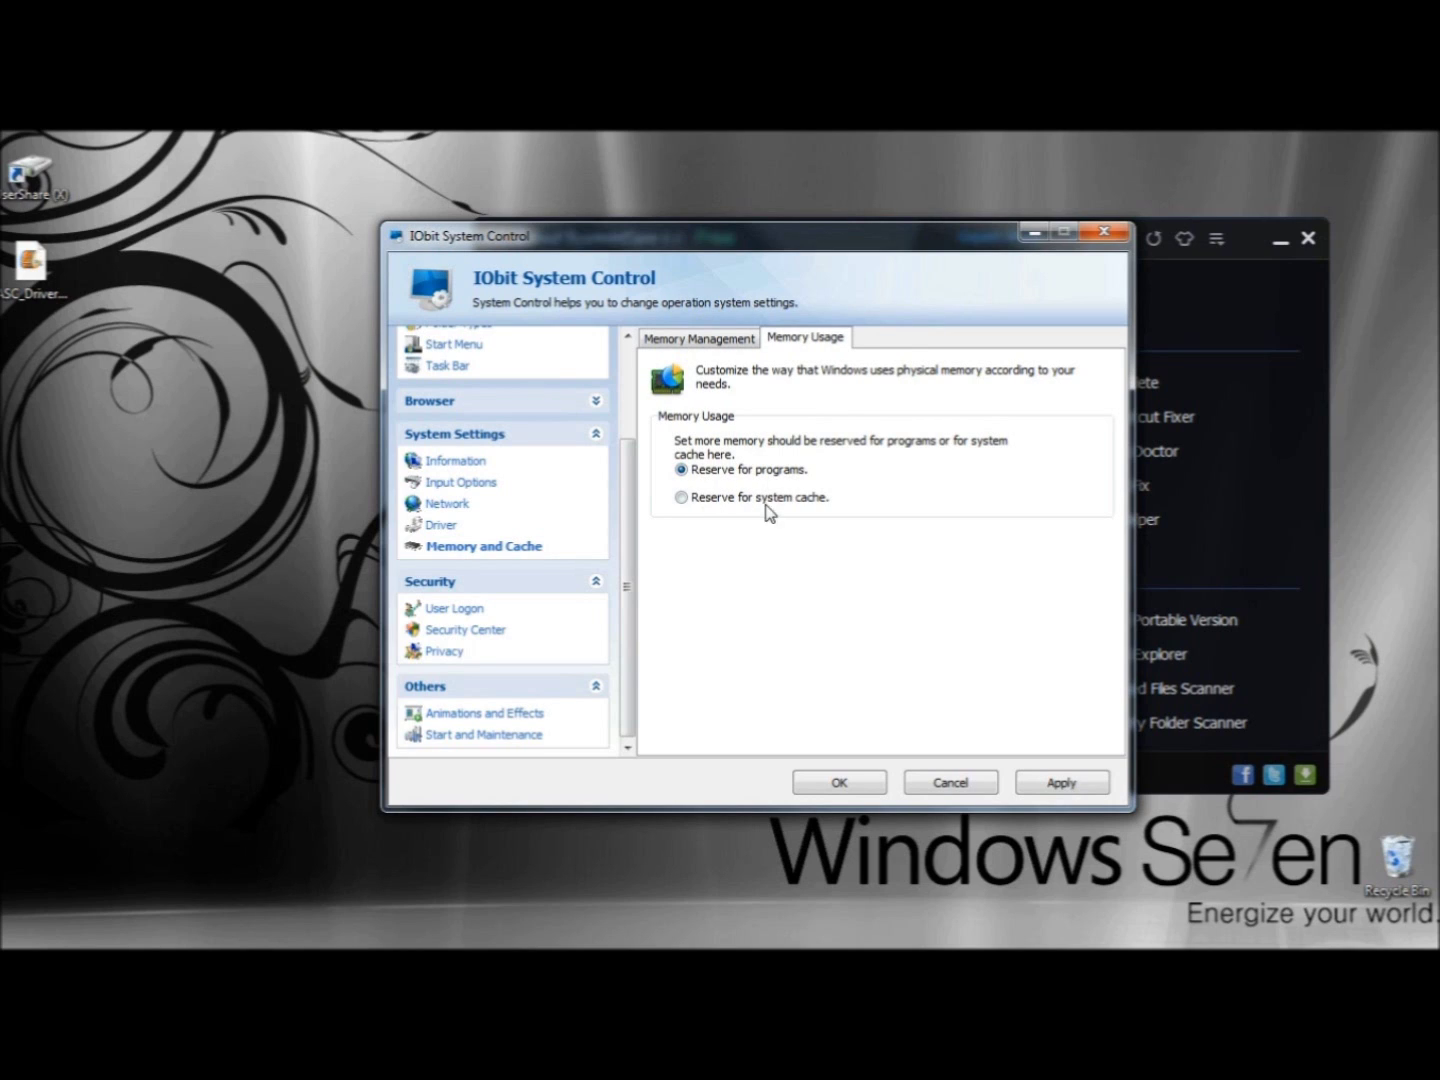
# Review the User Logon settings for the logon screen, automatic logon and messages shown before logon
pyautogui.click(460, 610)
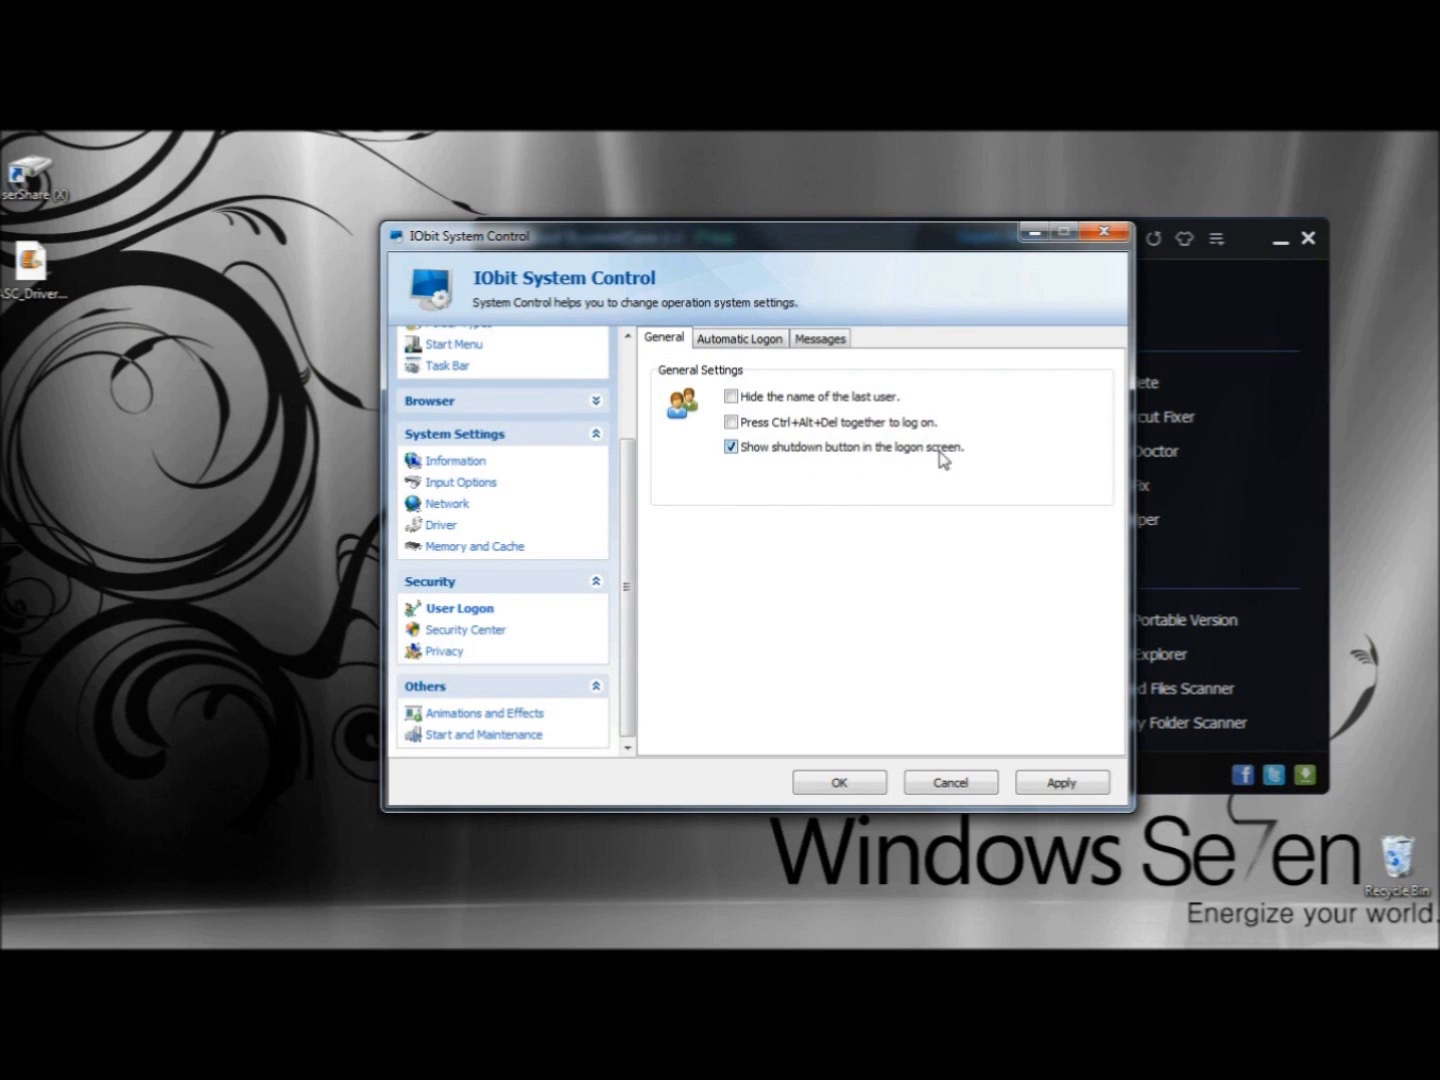
pyautogui.click(748, 340)
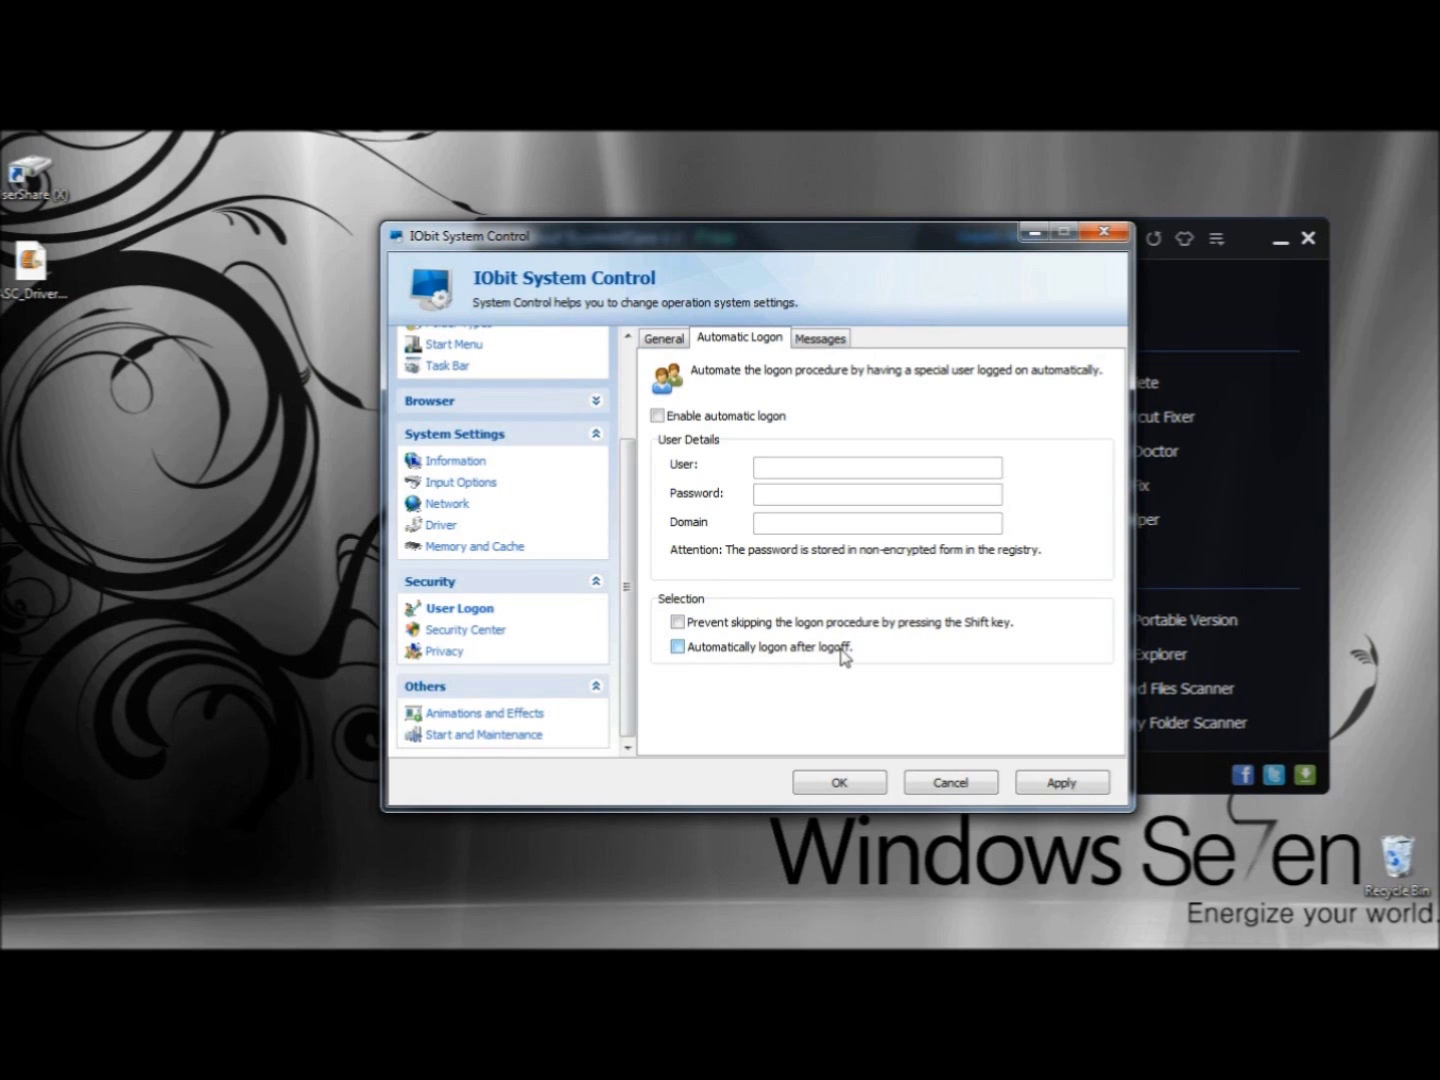
pyautogui.click(831, 341)
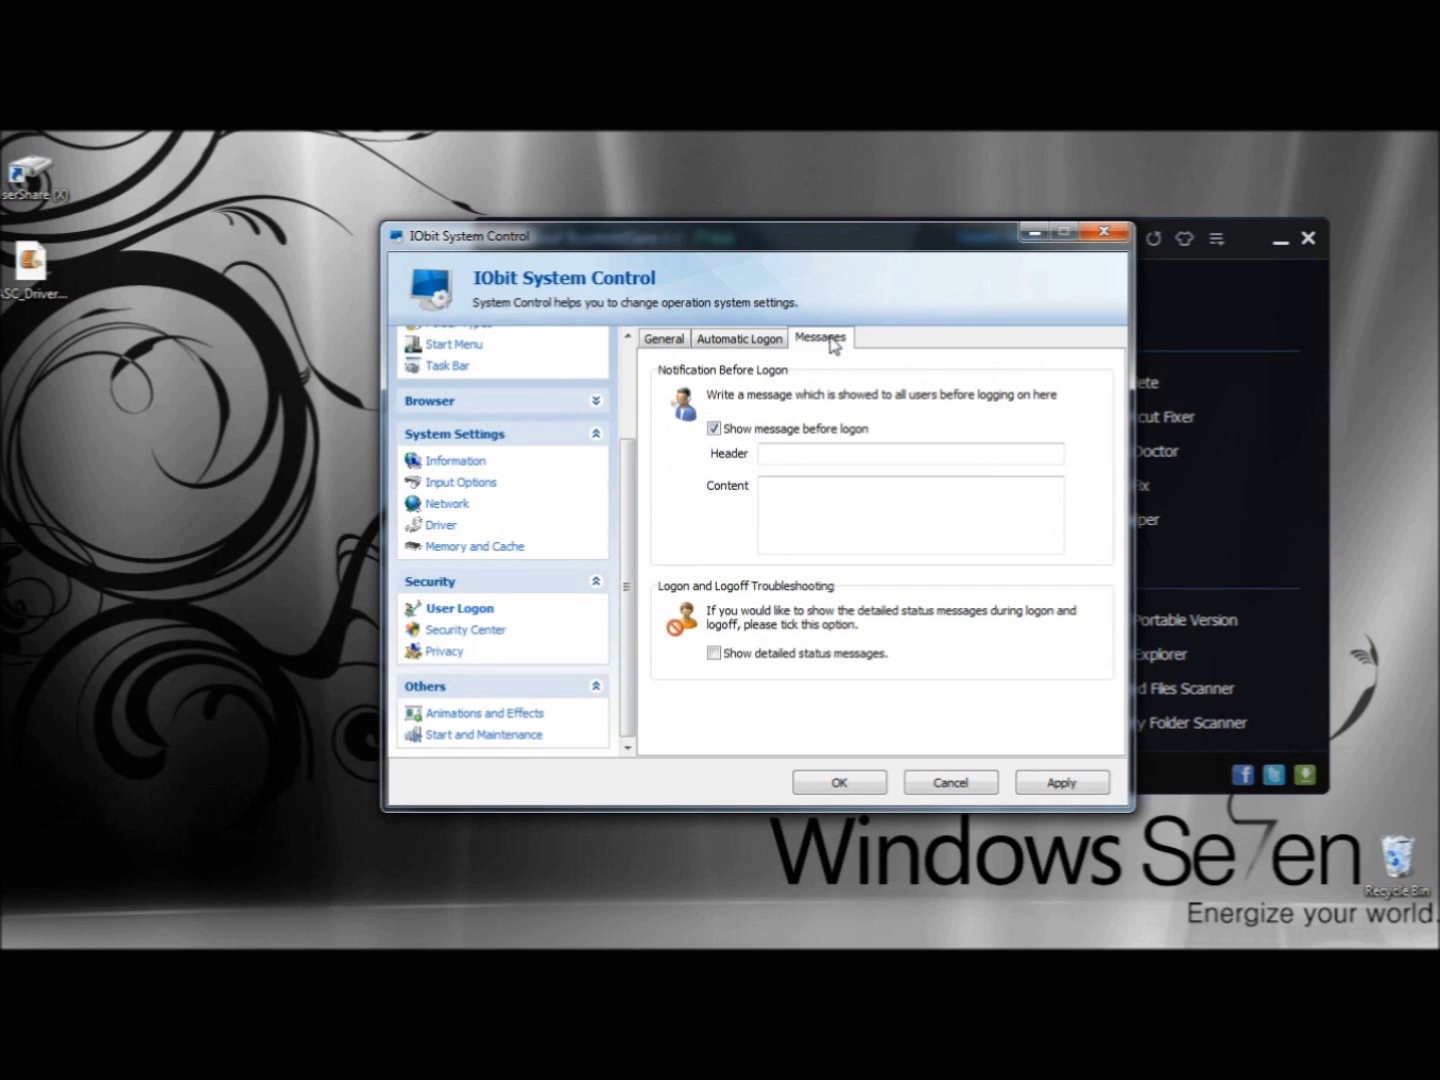
# Review the header and content fields for the pre-logon message, and the Security Center warnings and screensaver password wait time
pyautogui.click(768, 452)
pyautogui.click(783, 500)
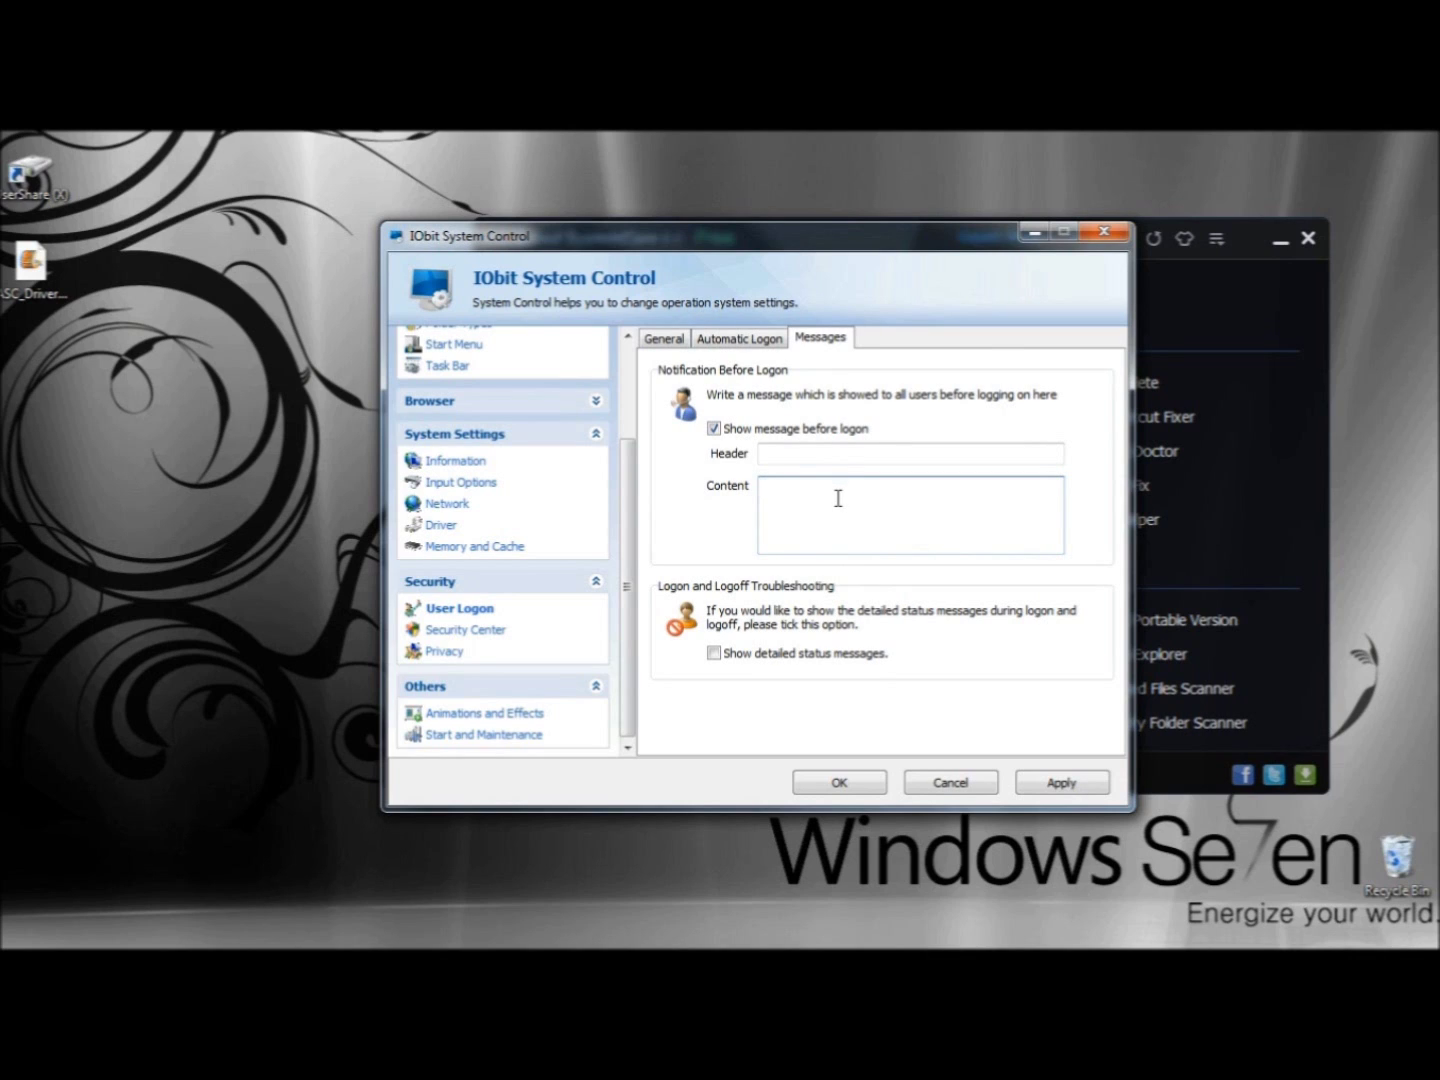
pyautogui.click(459, 632)
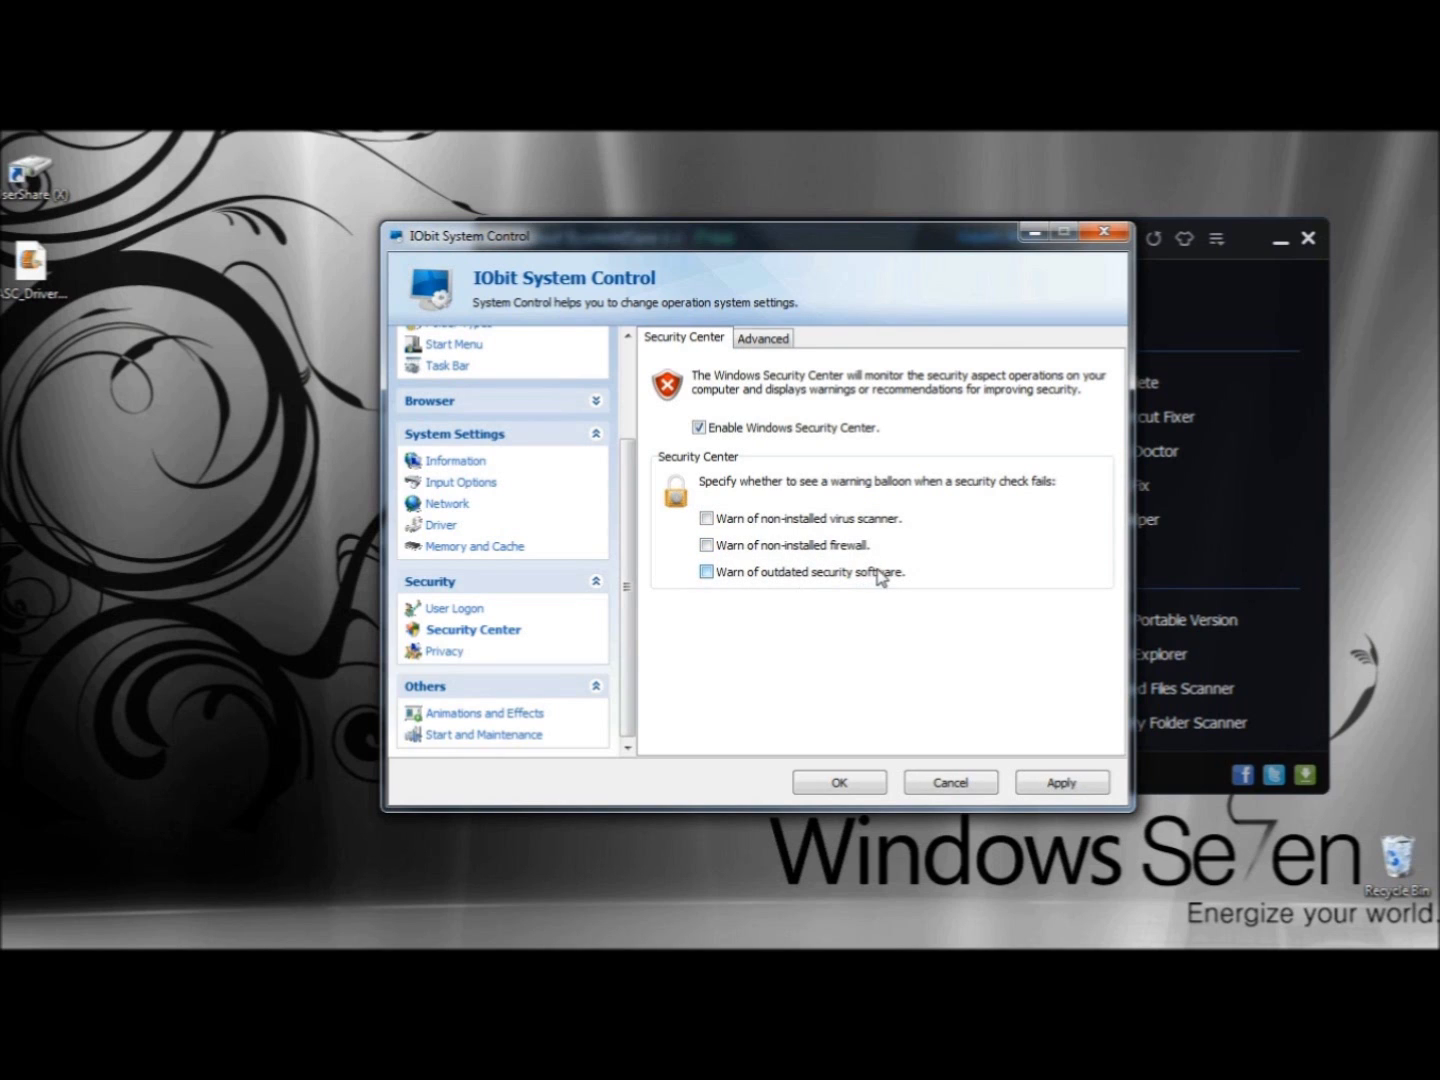
pyautogui.click(761, 340)
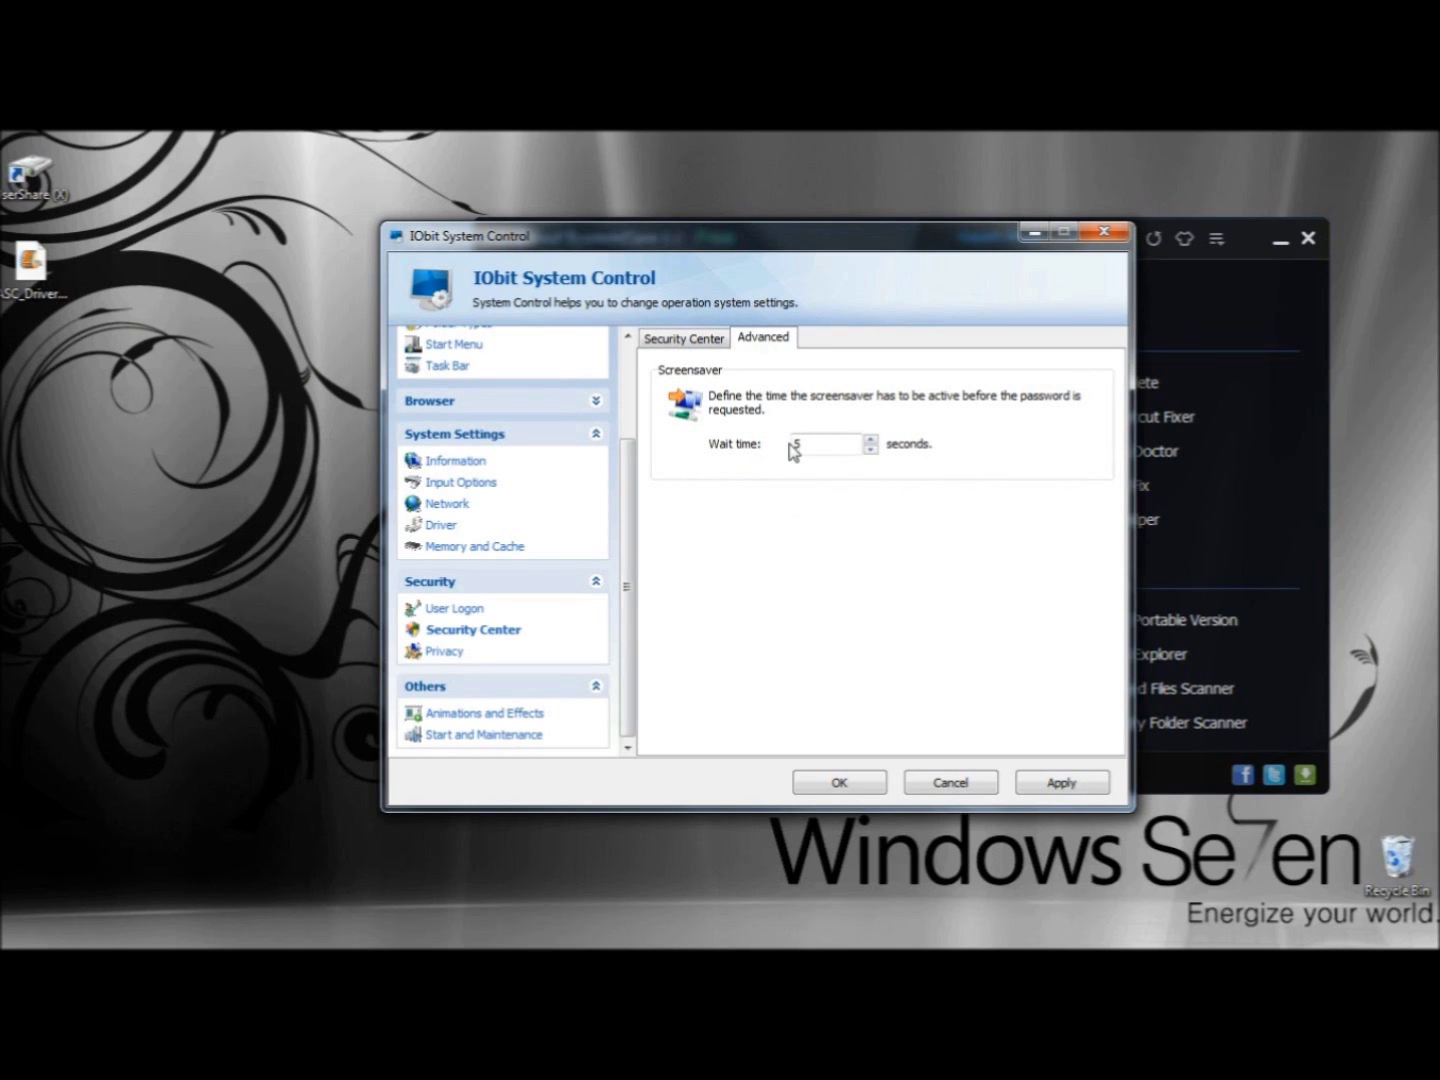
# Review the Privacy settings for automatic Windows updates, clearing history and cache traces, and Internet Explorer authentication and update checks
pyautogui.click(442, 654)
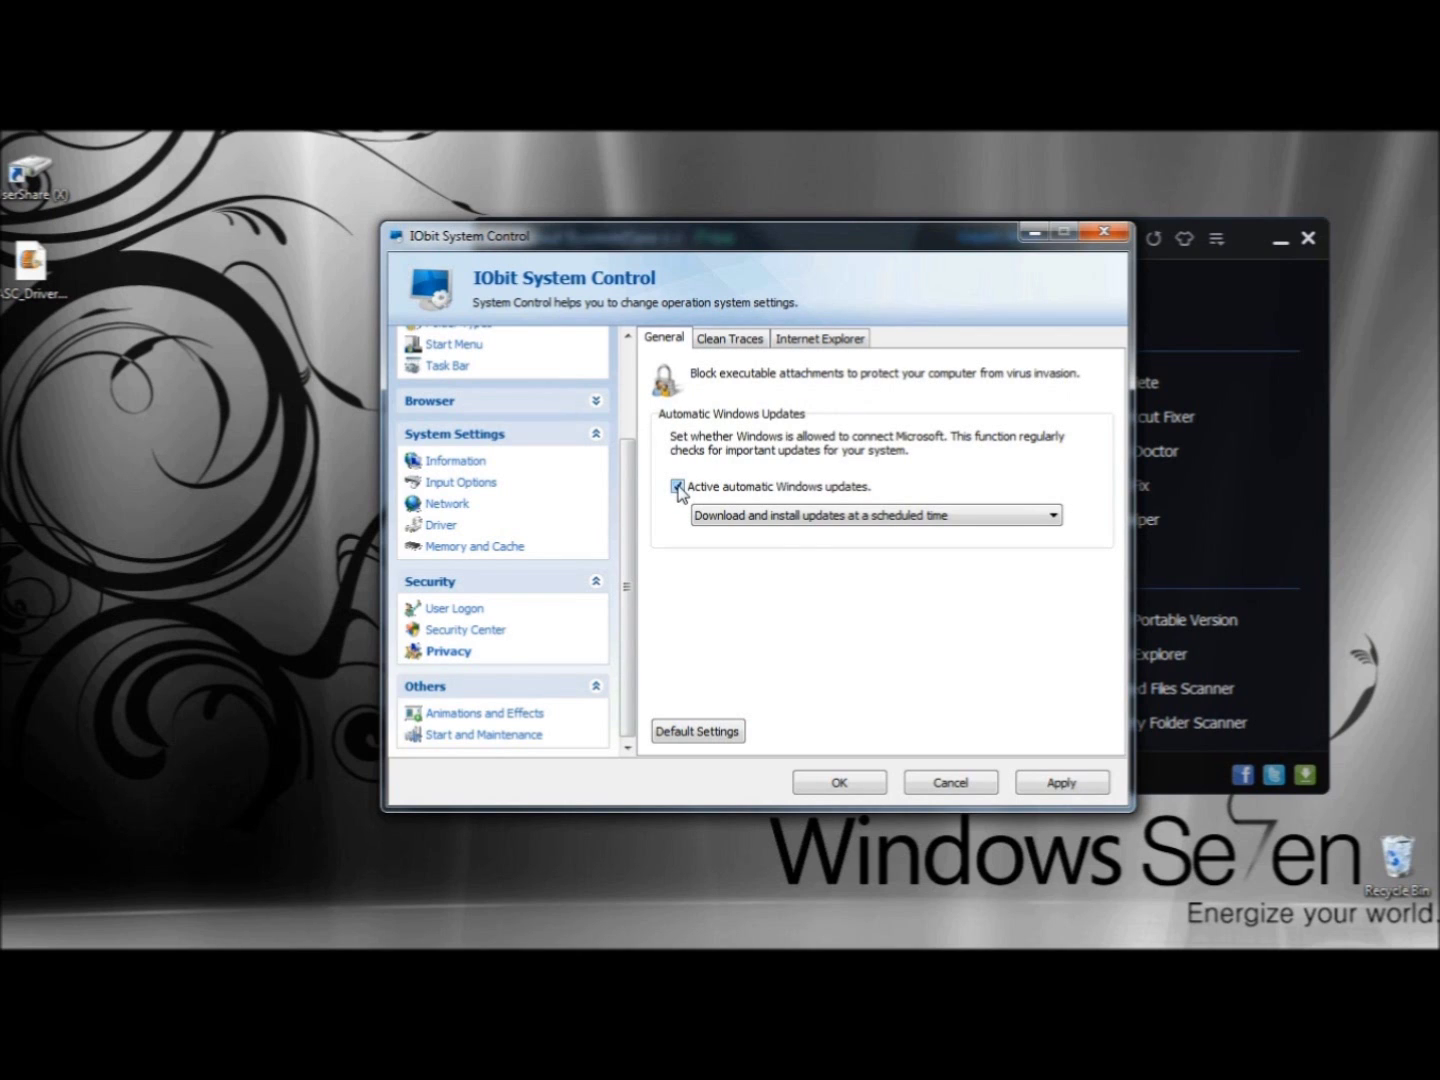
pyautogui.click(945, 517)
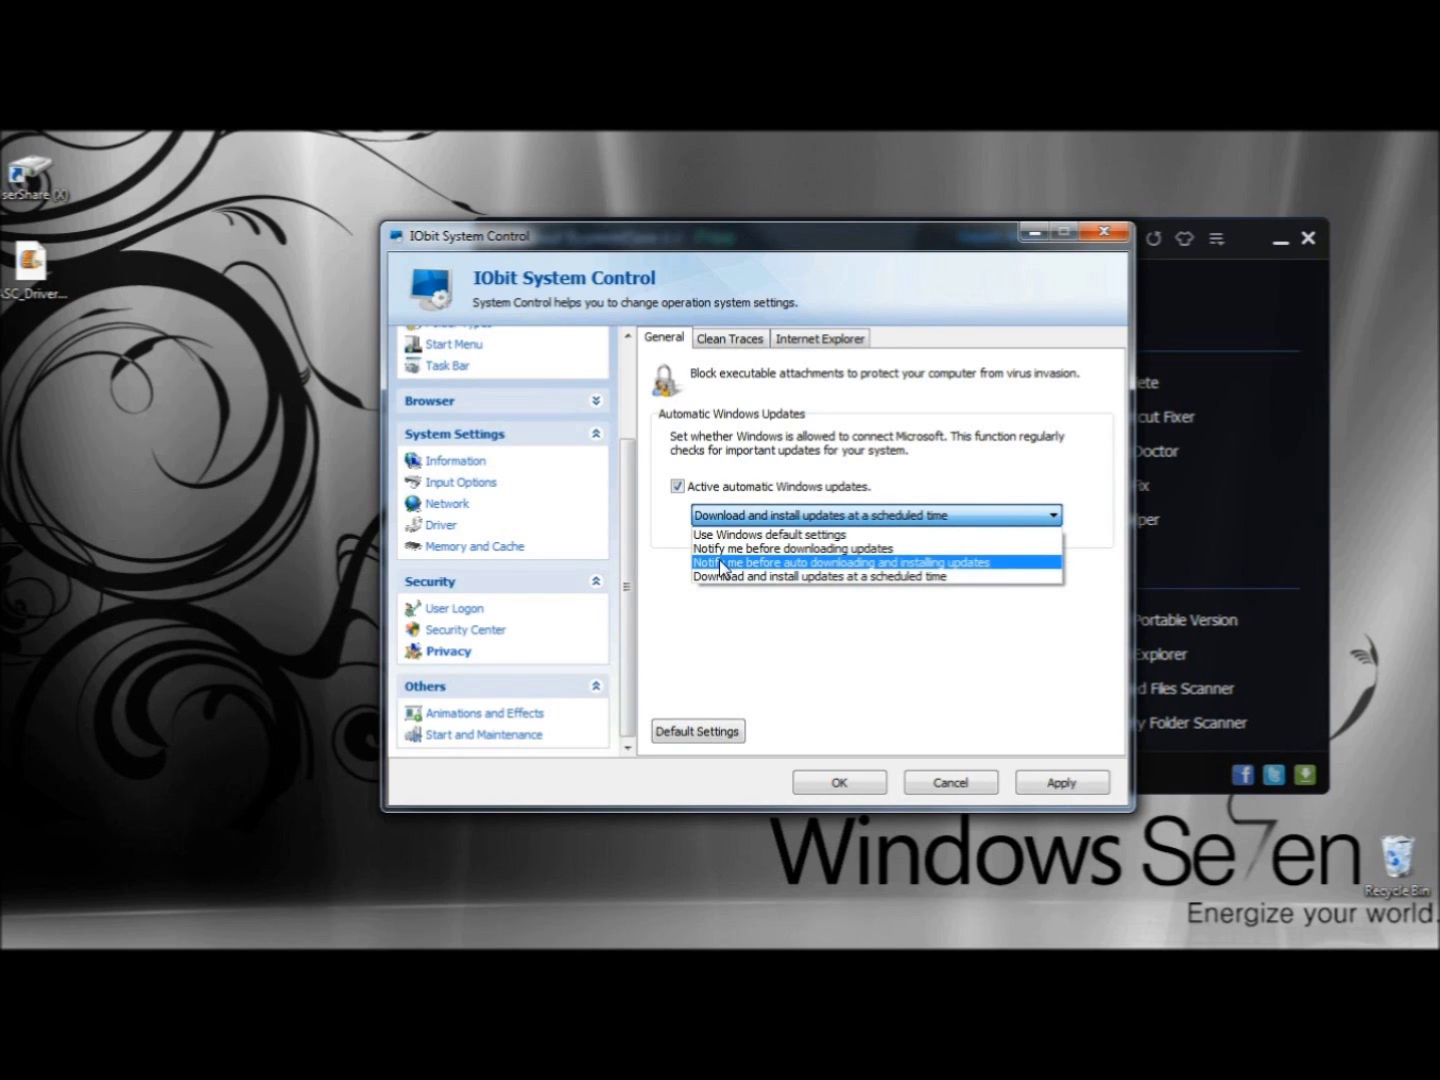
pyautogui.click(741, 346)
pyautogui.click(731, 338)
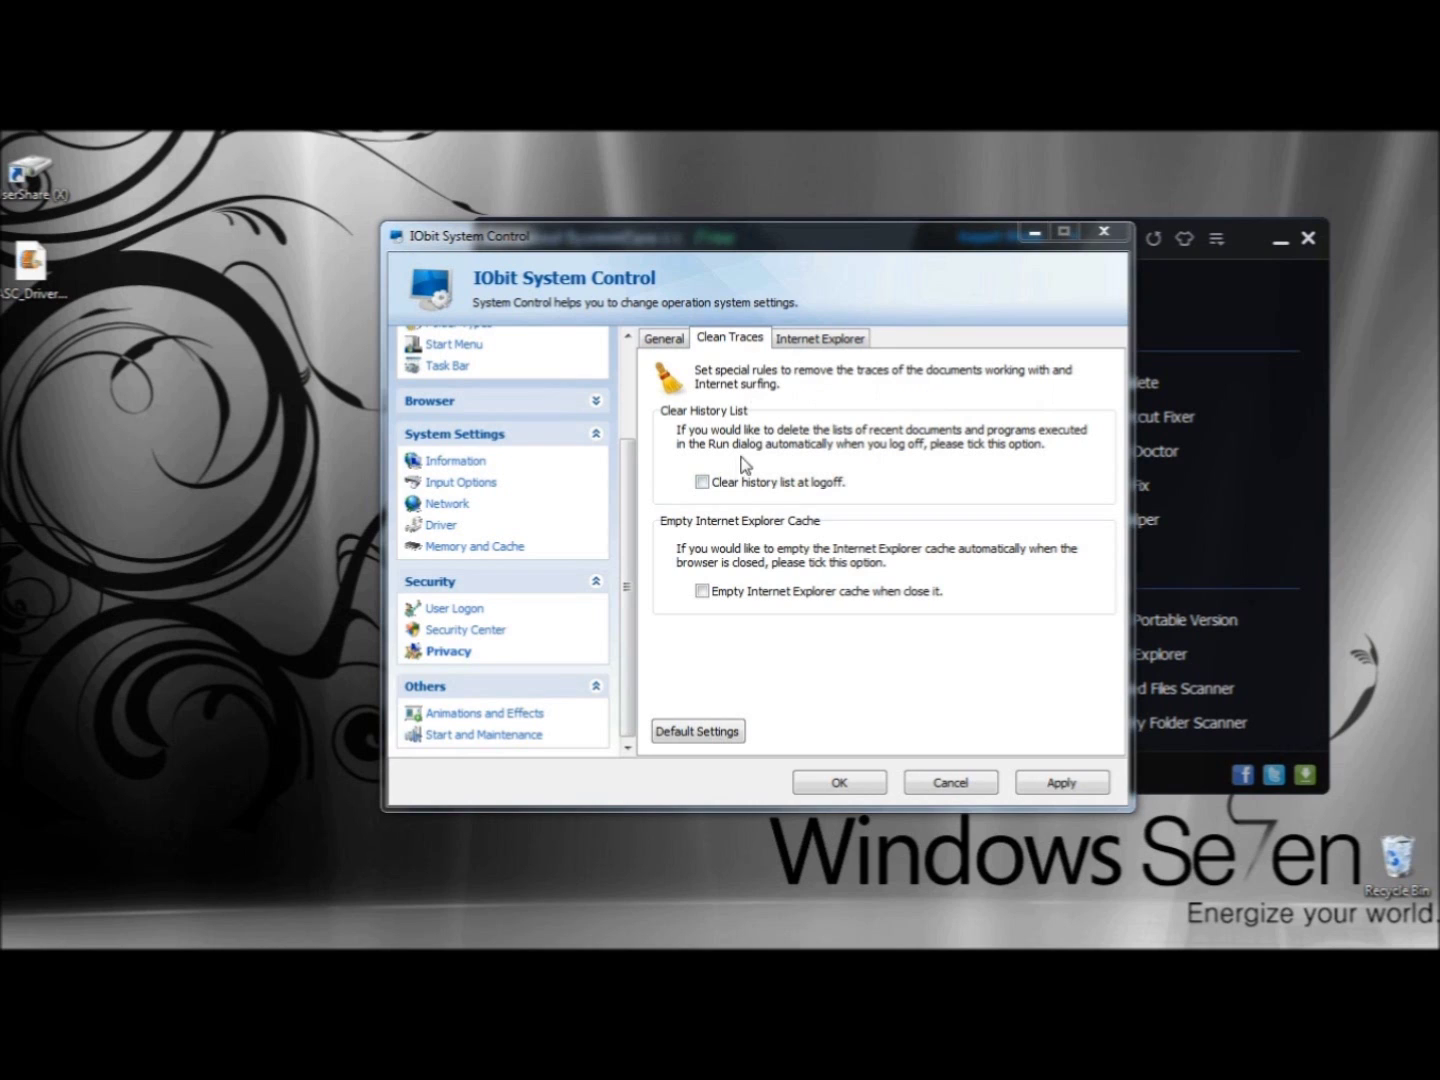
pyautogui.click(702, 482)
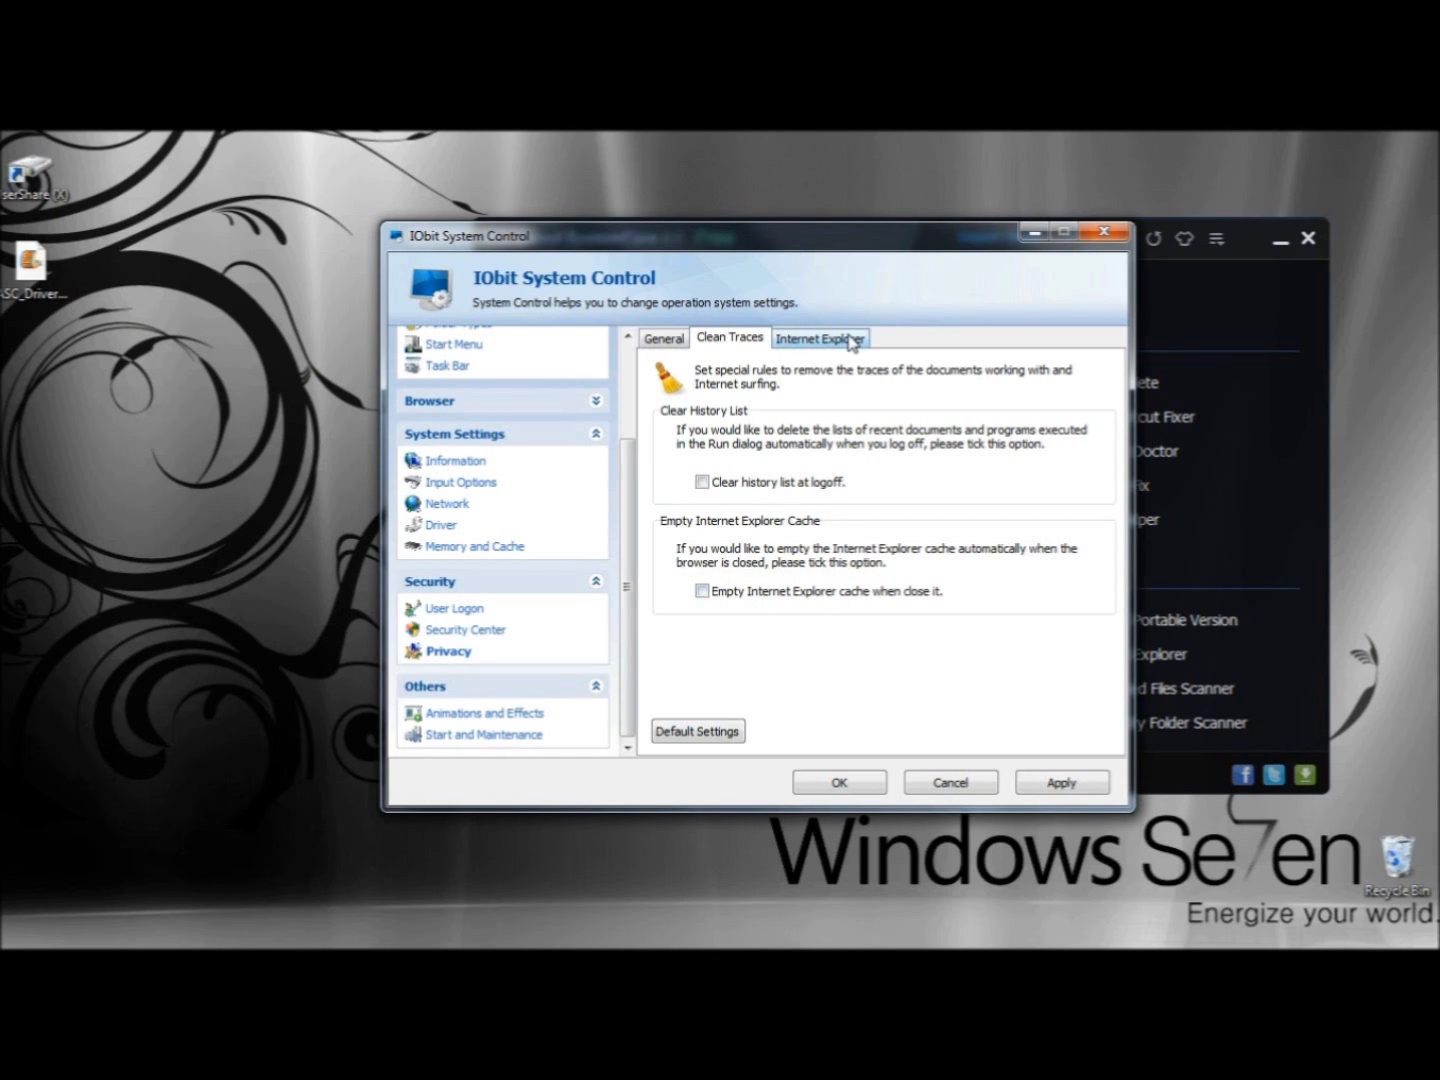
pyautogui.click(816, 342)
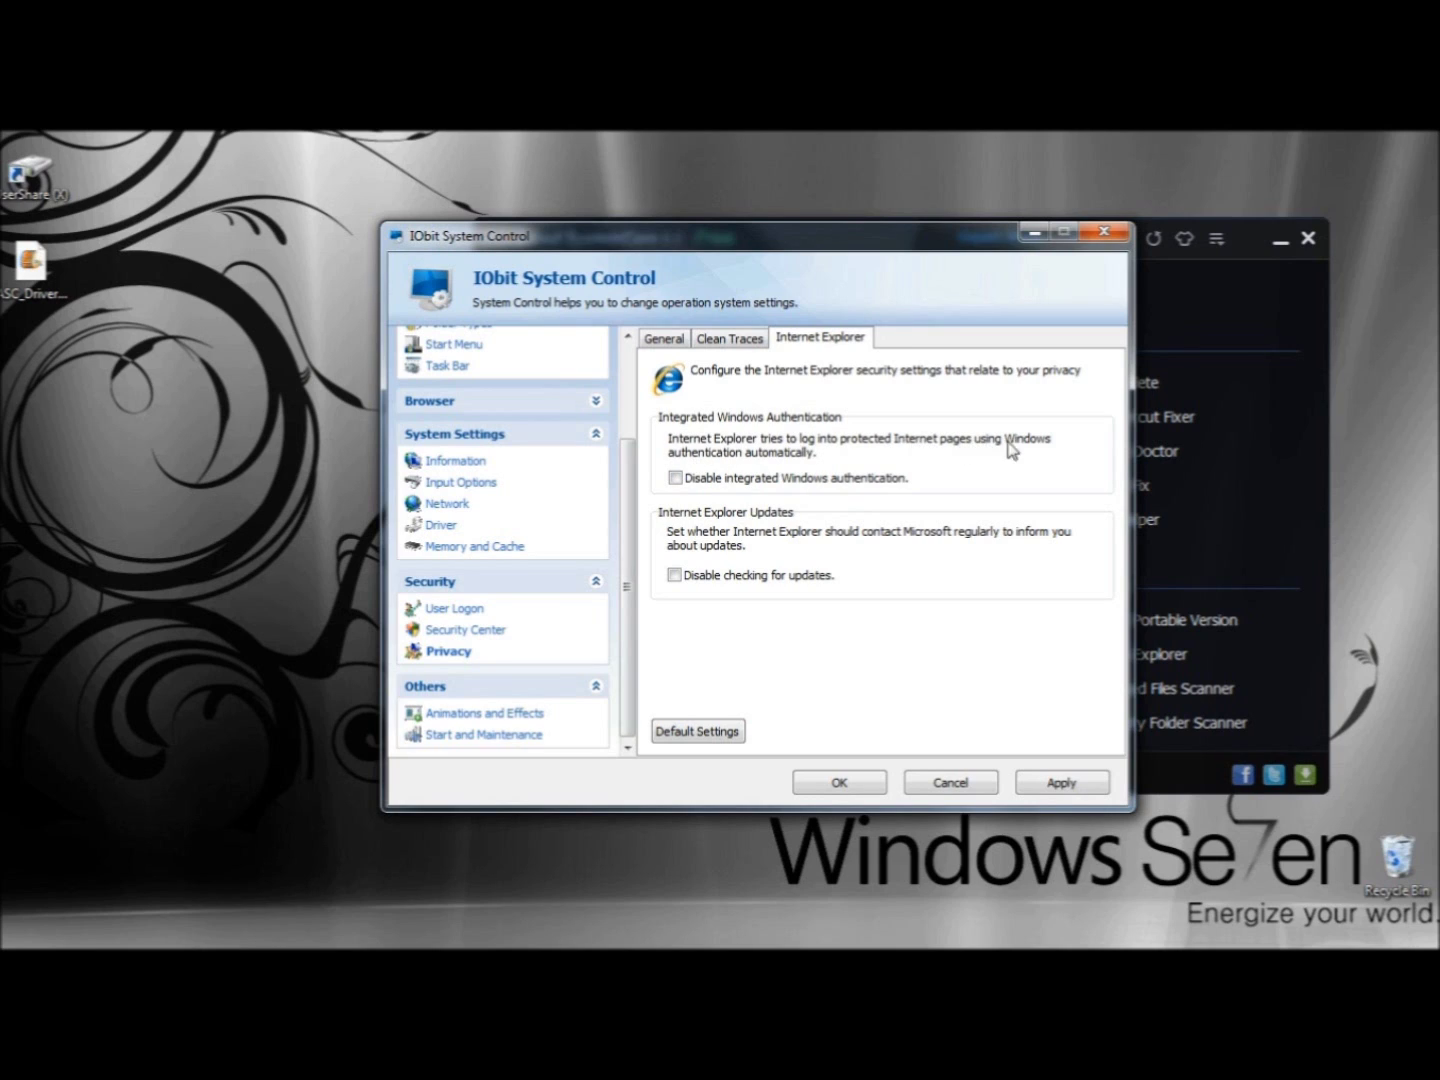
pyautogui.click(679, 481)
pyautogui.click(676, 480)
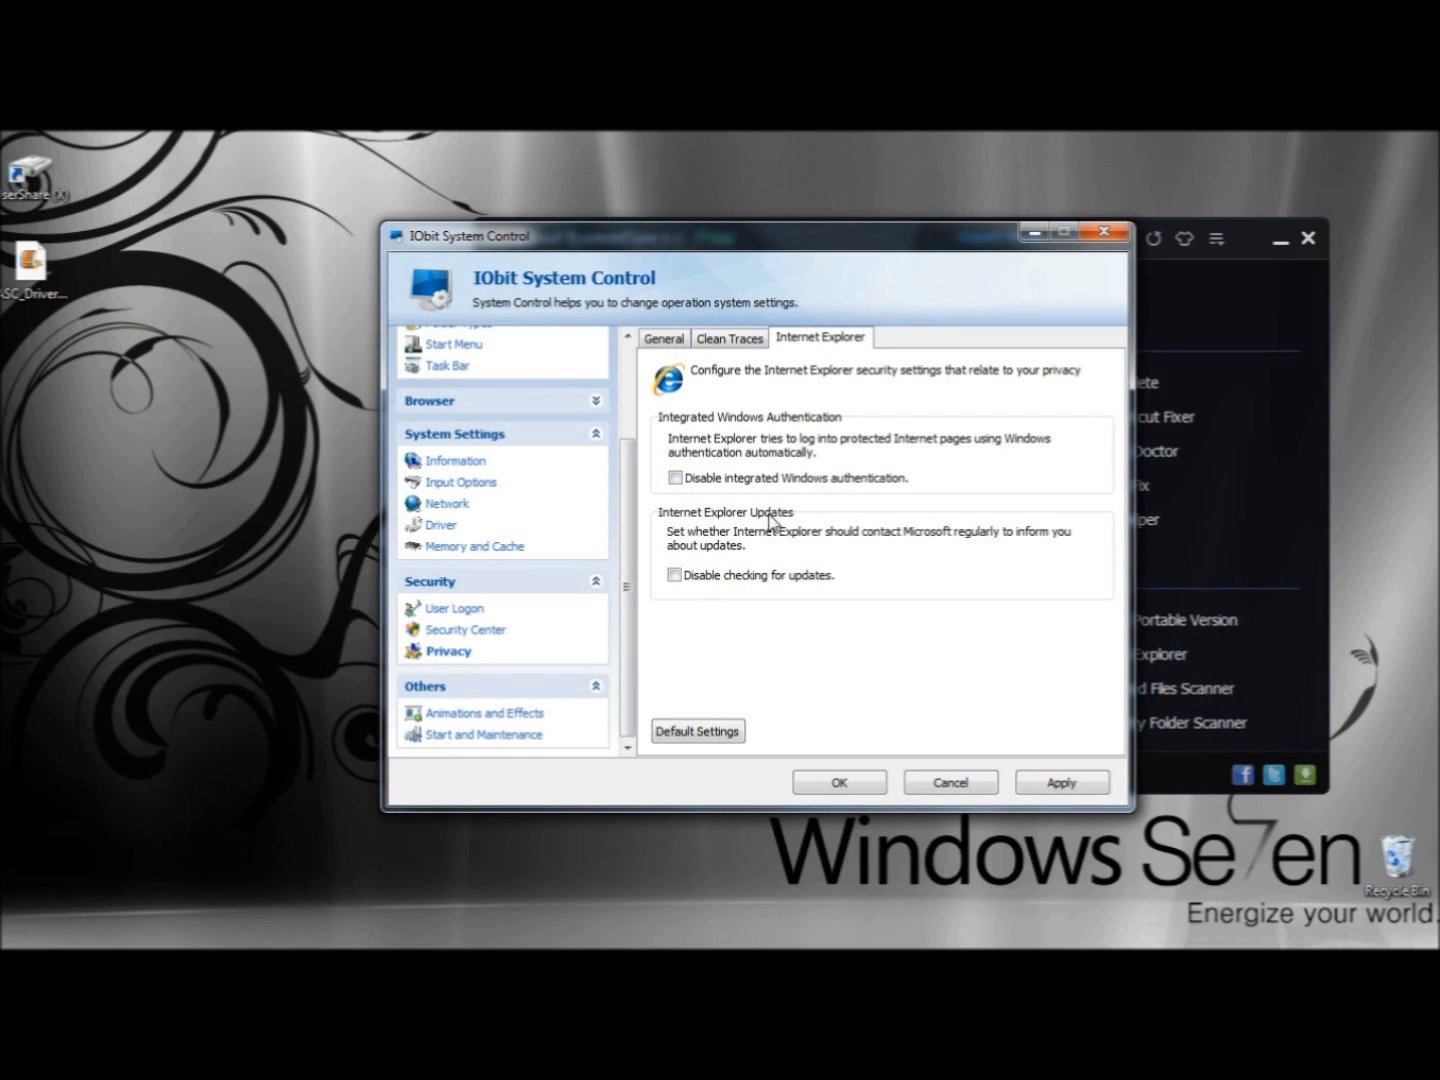
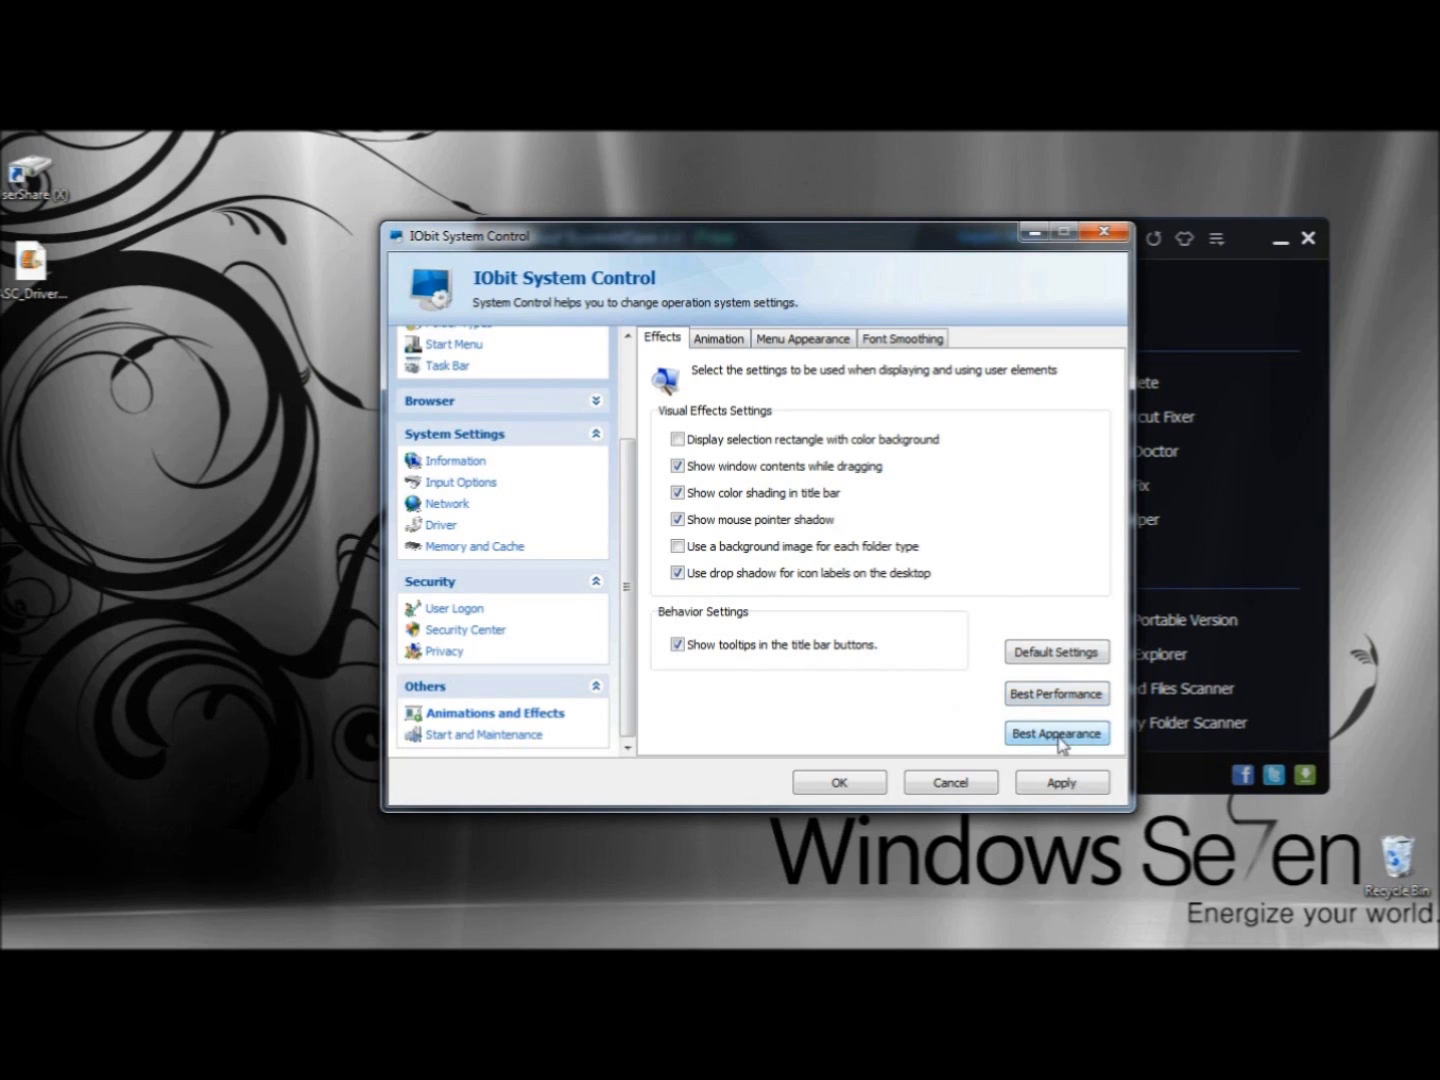
# Review the window, tooltip and element animation options, and the menu appearance options with their display effects
pyautogui.click(713, 335)
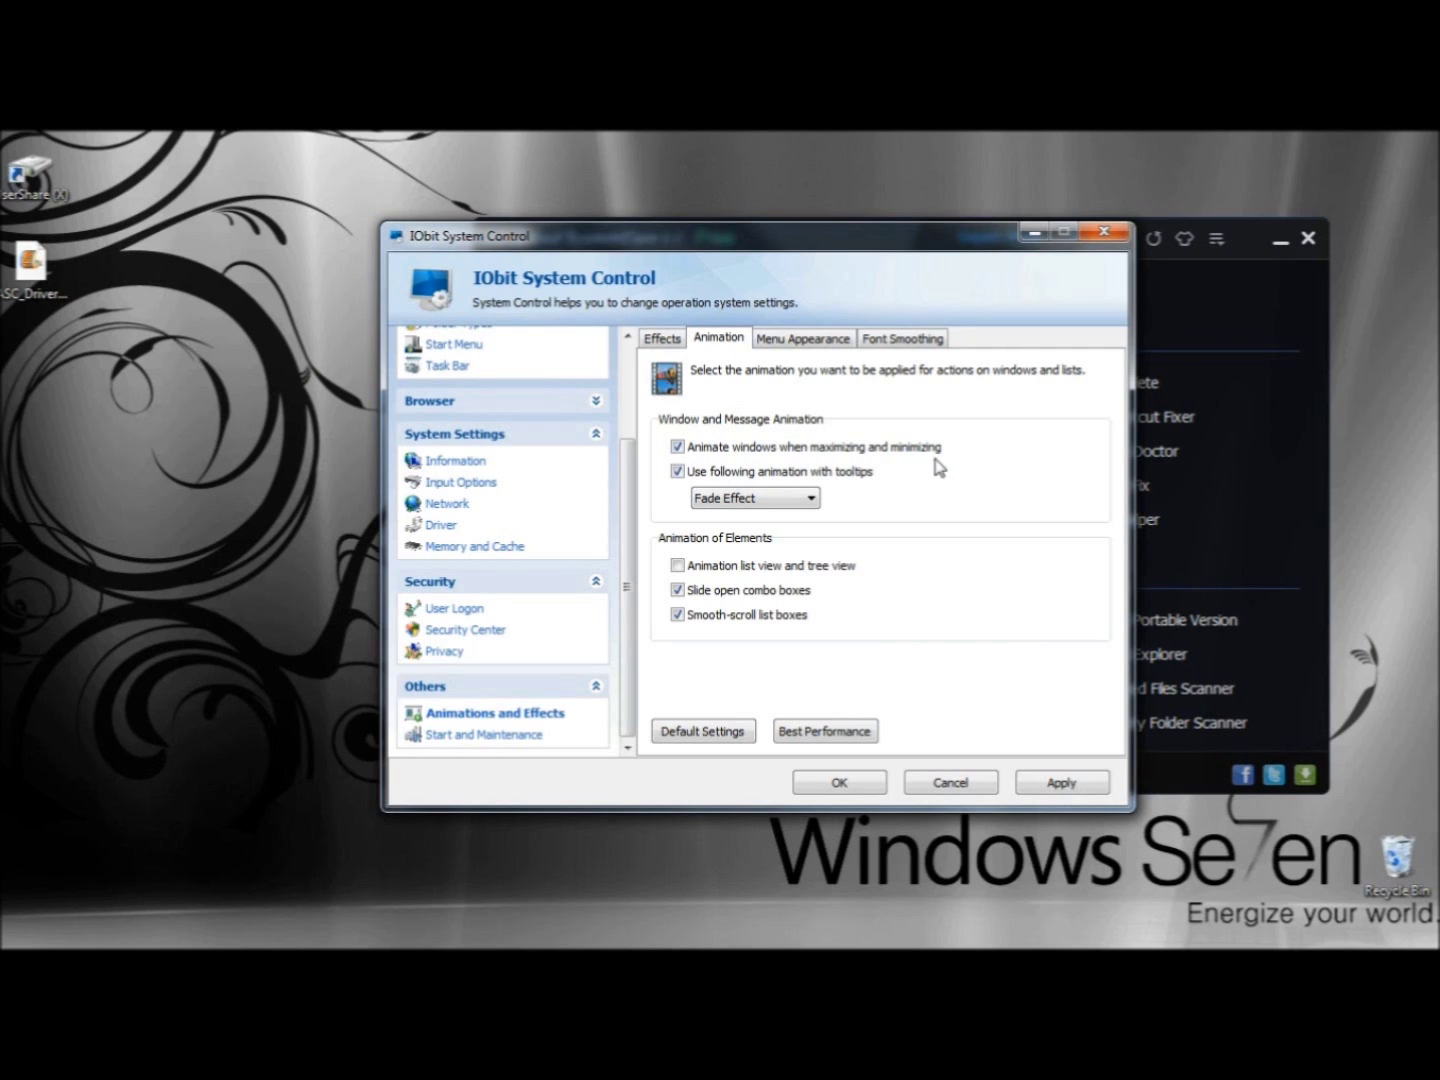
pyautogui.click(799, 507)
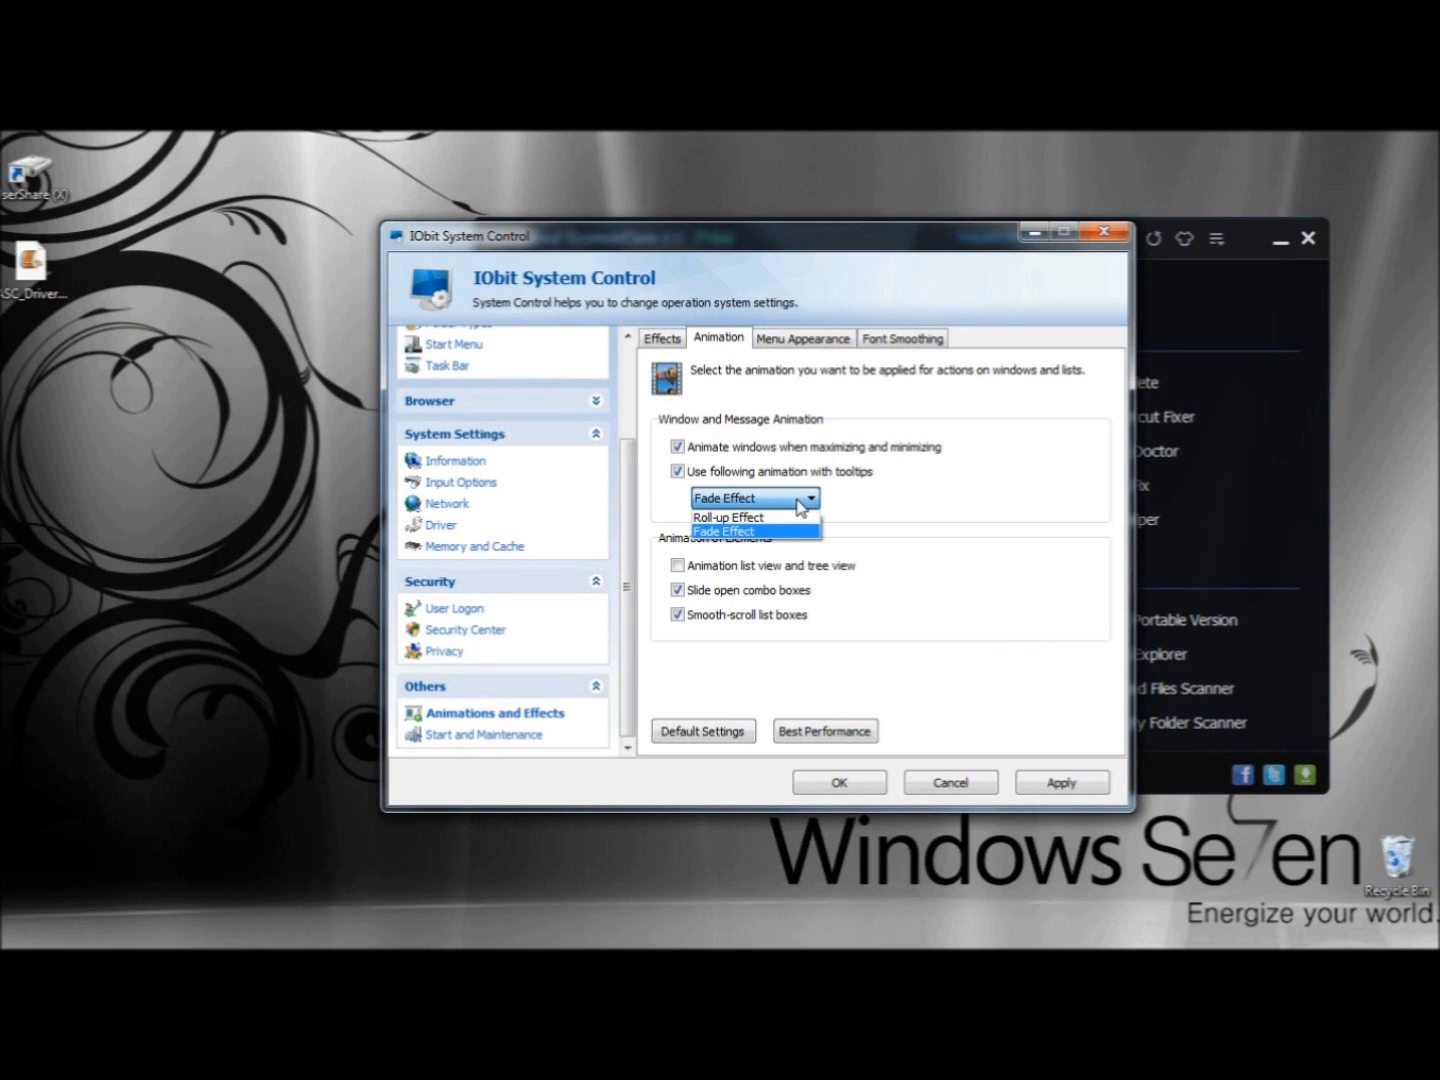
pyautogui.click(799, 507)
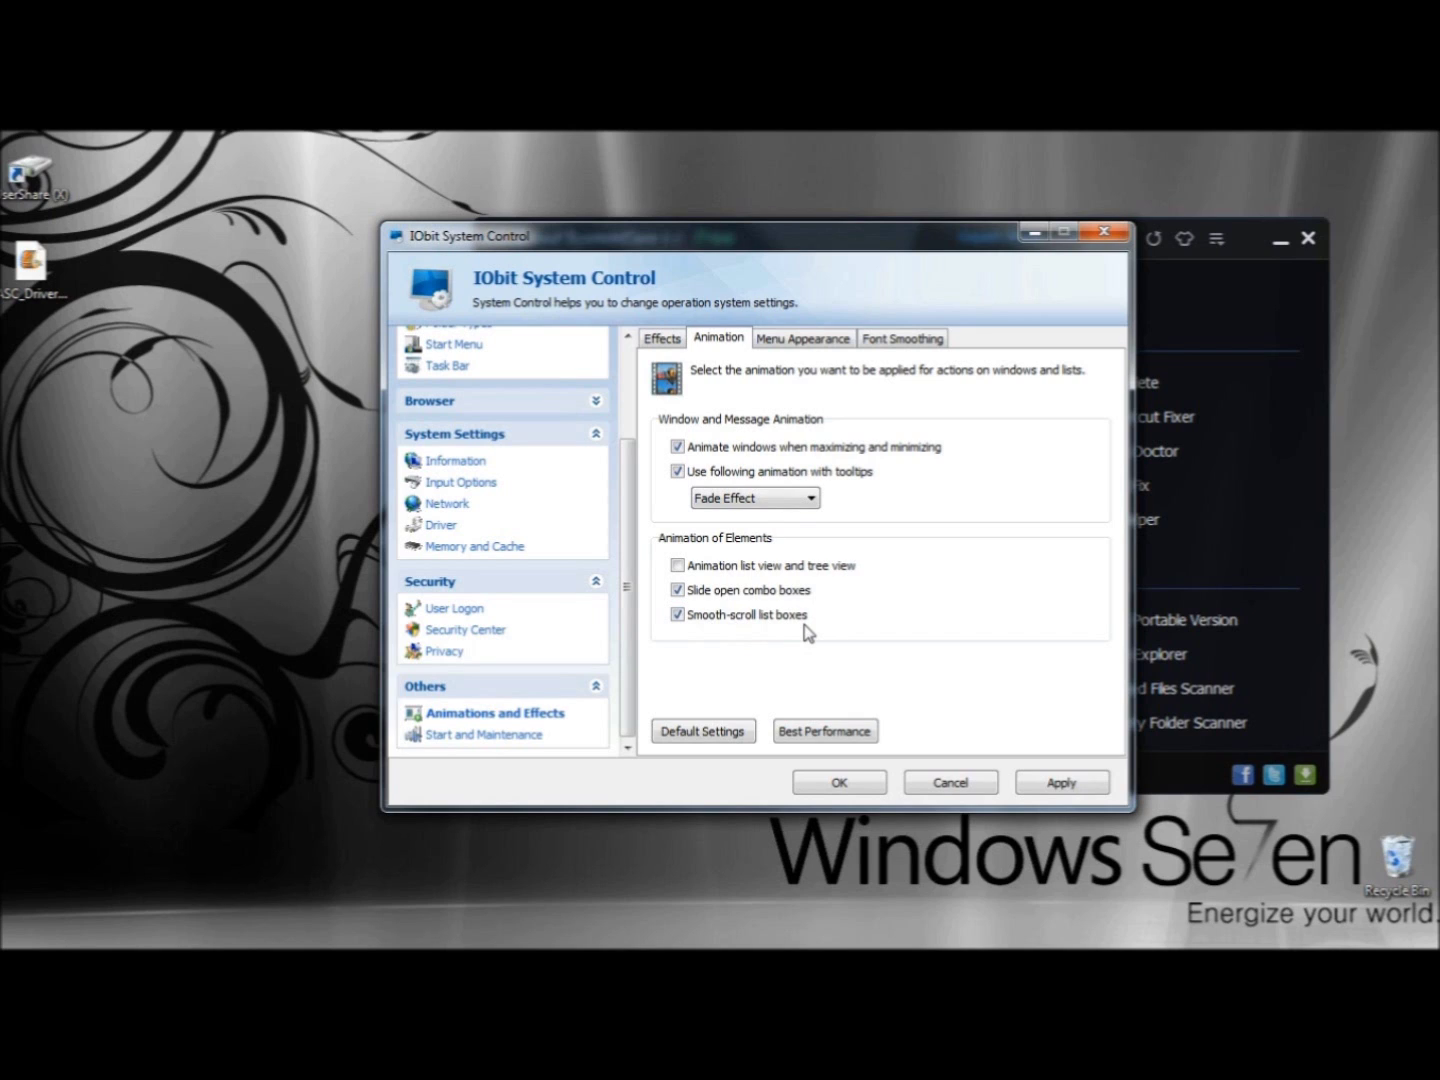
pyautogui.click(814, 341)
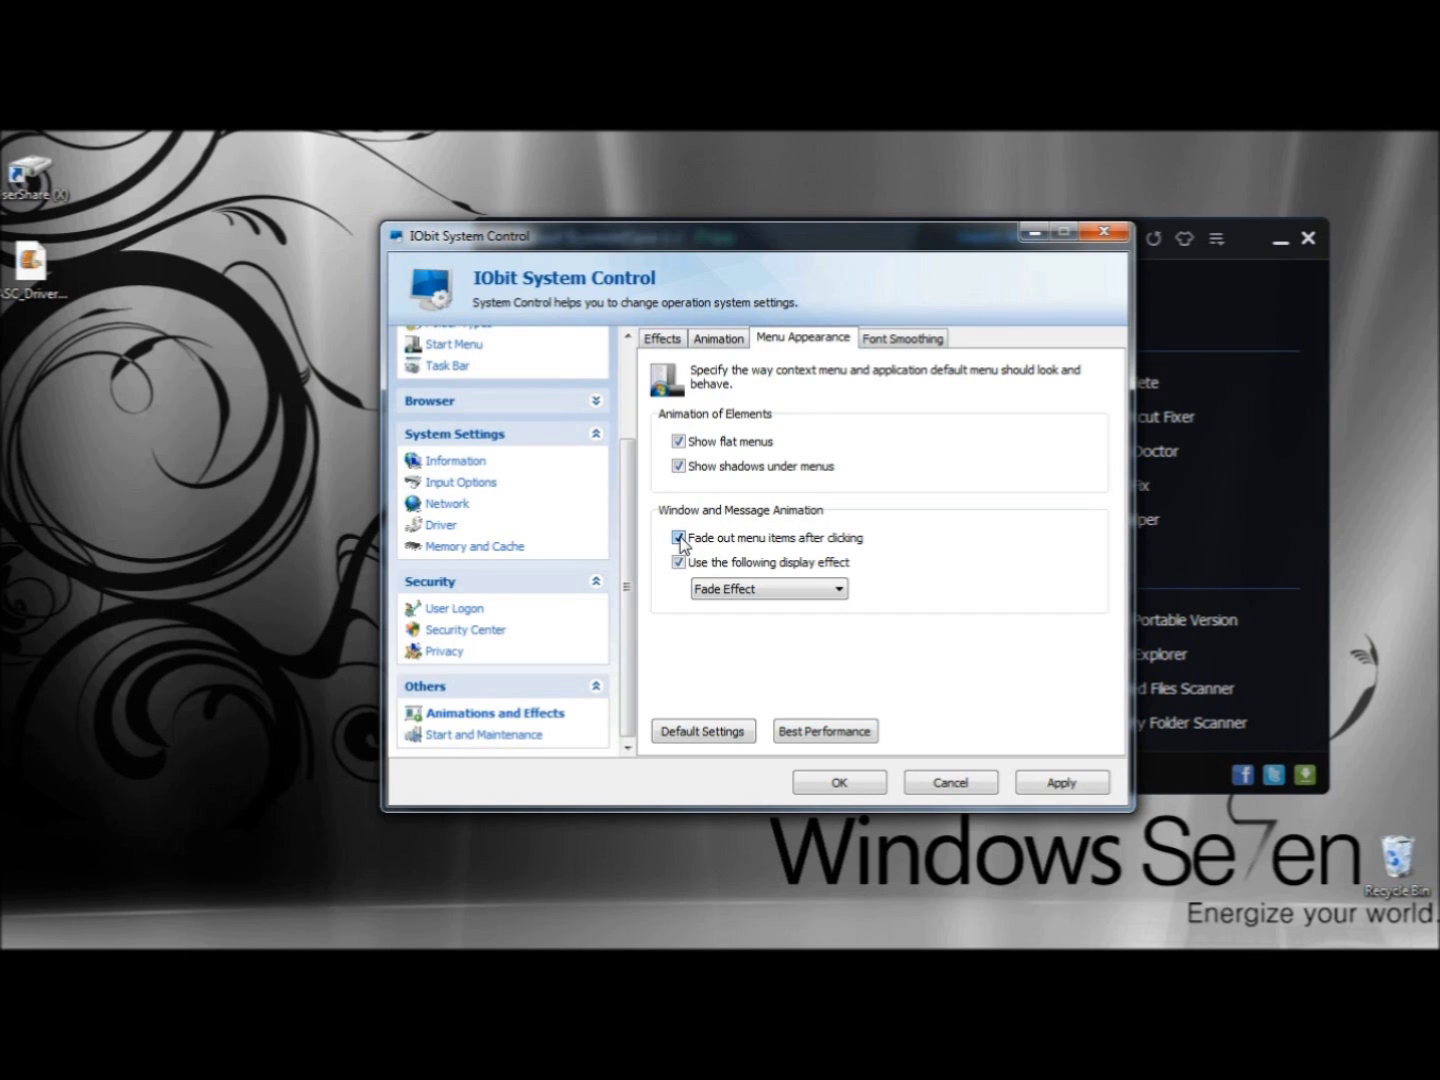
pyautogui.click(828, 594)
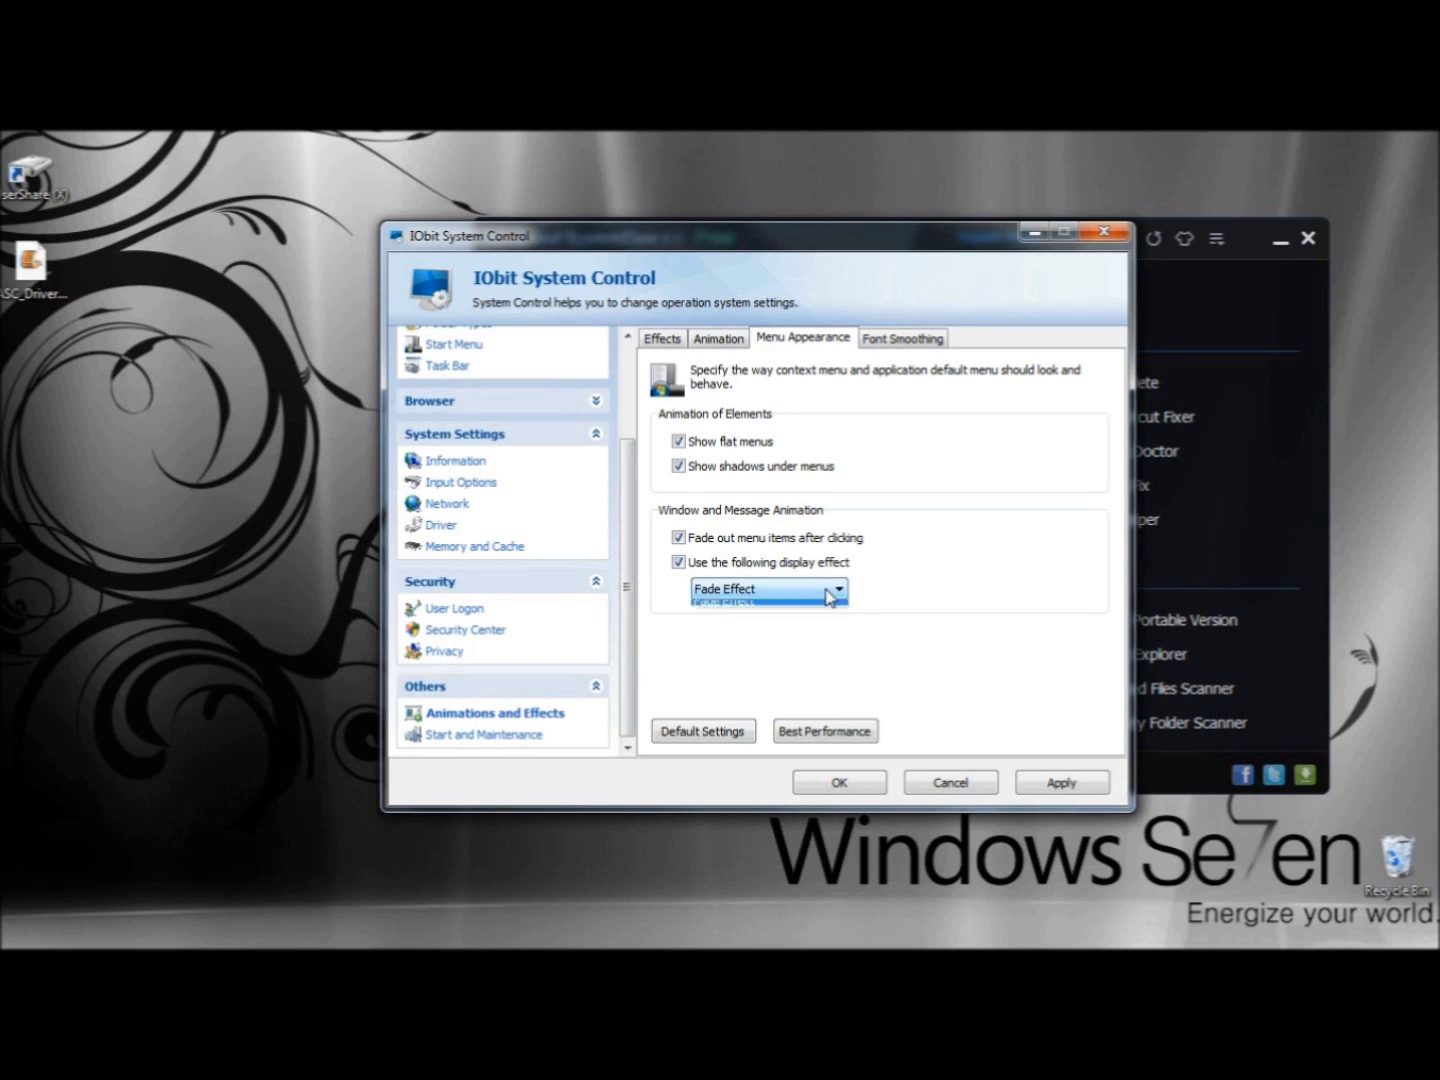
pyautogui.click(829, 594)
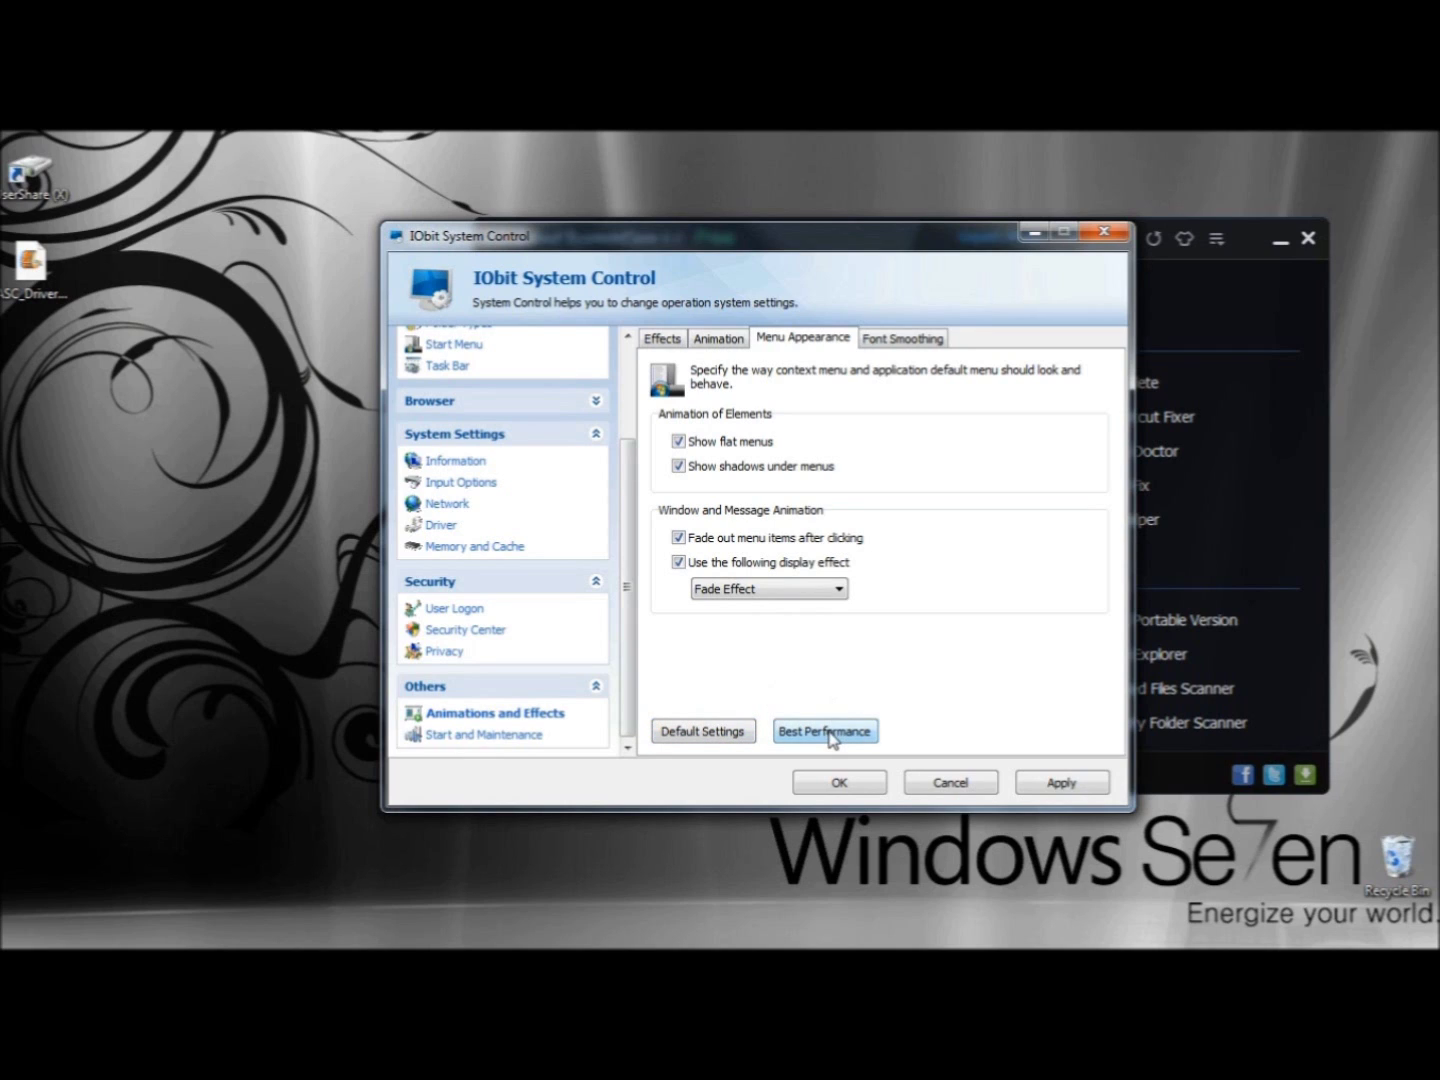
# Check the available font smoothing choices in the Animations and Effects settings
pyautogui.click(899, 337)
pyautogui.click(813, 446)
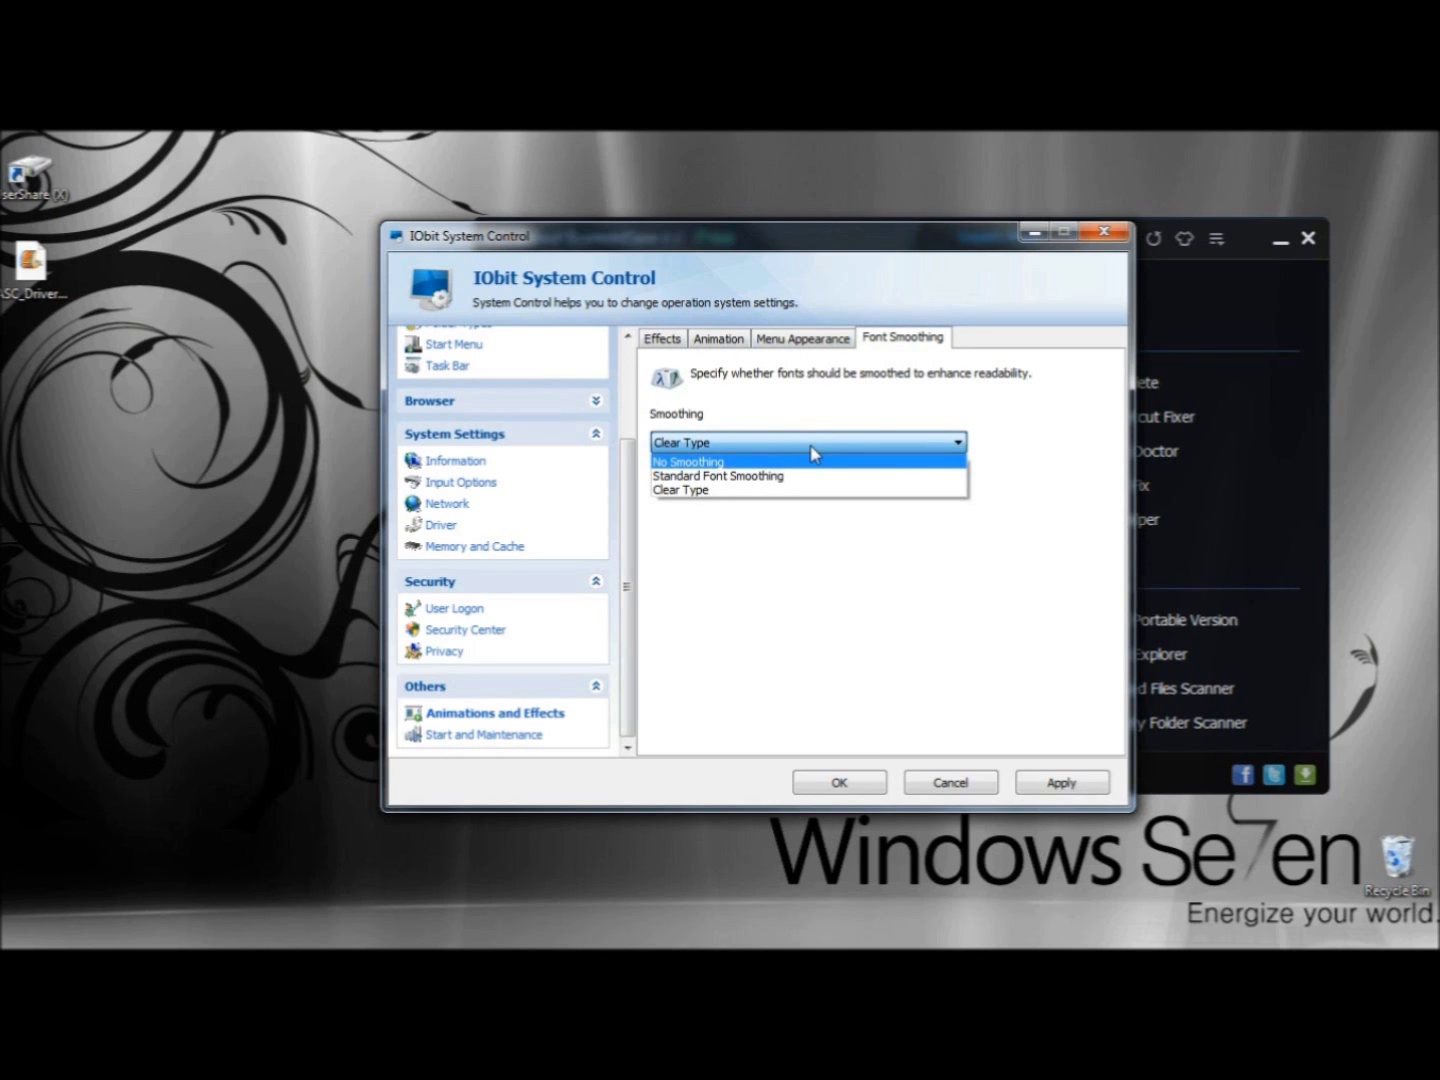
pyautogui.click(762, 530)
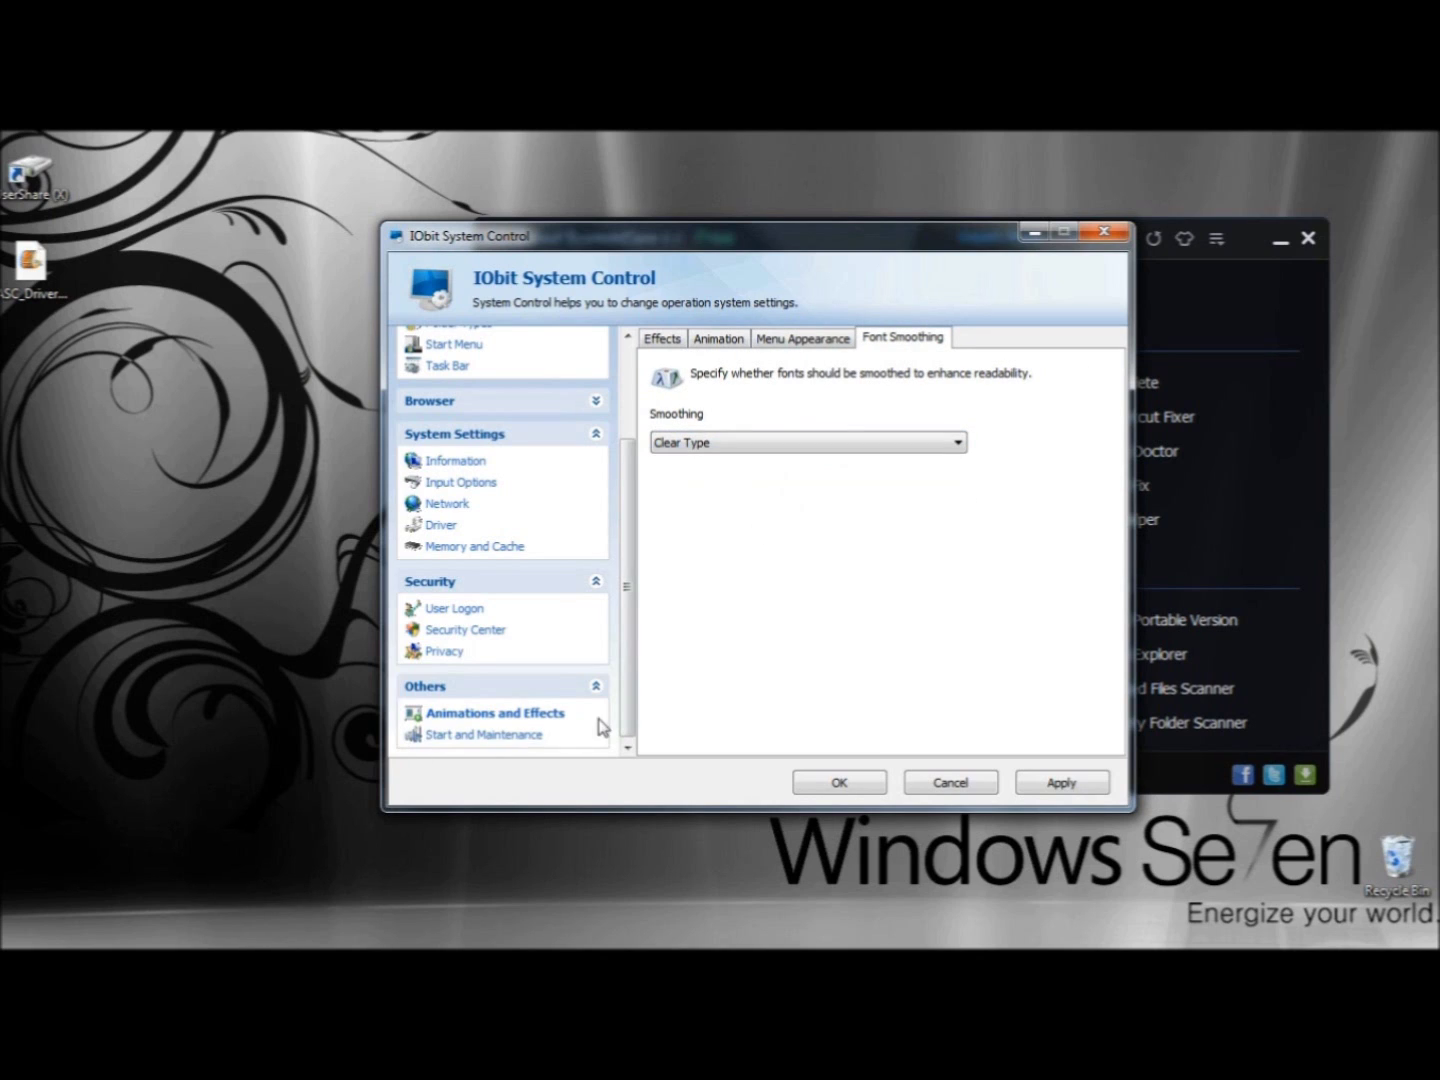
# Review the Start and Maintenance settings for disk scan delay, boot defragmentation, desktop and taskbar stability, and critical system error behavior
pyautogui.click(443, 736)
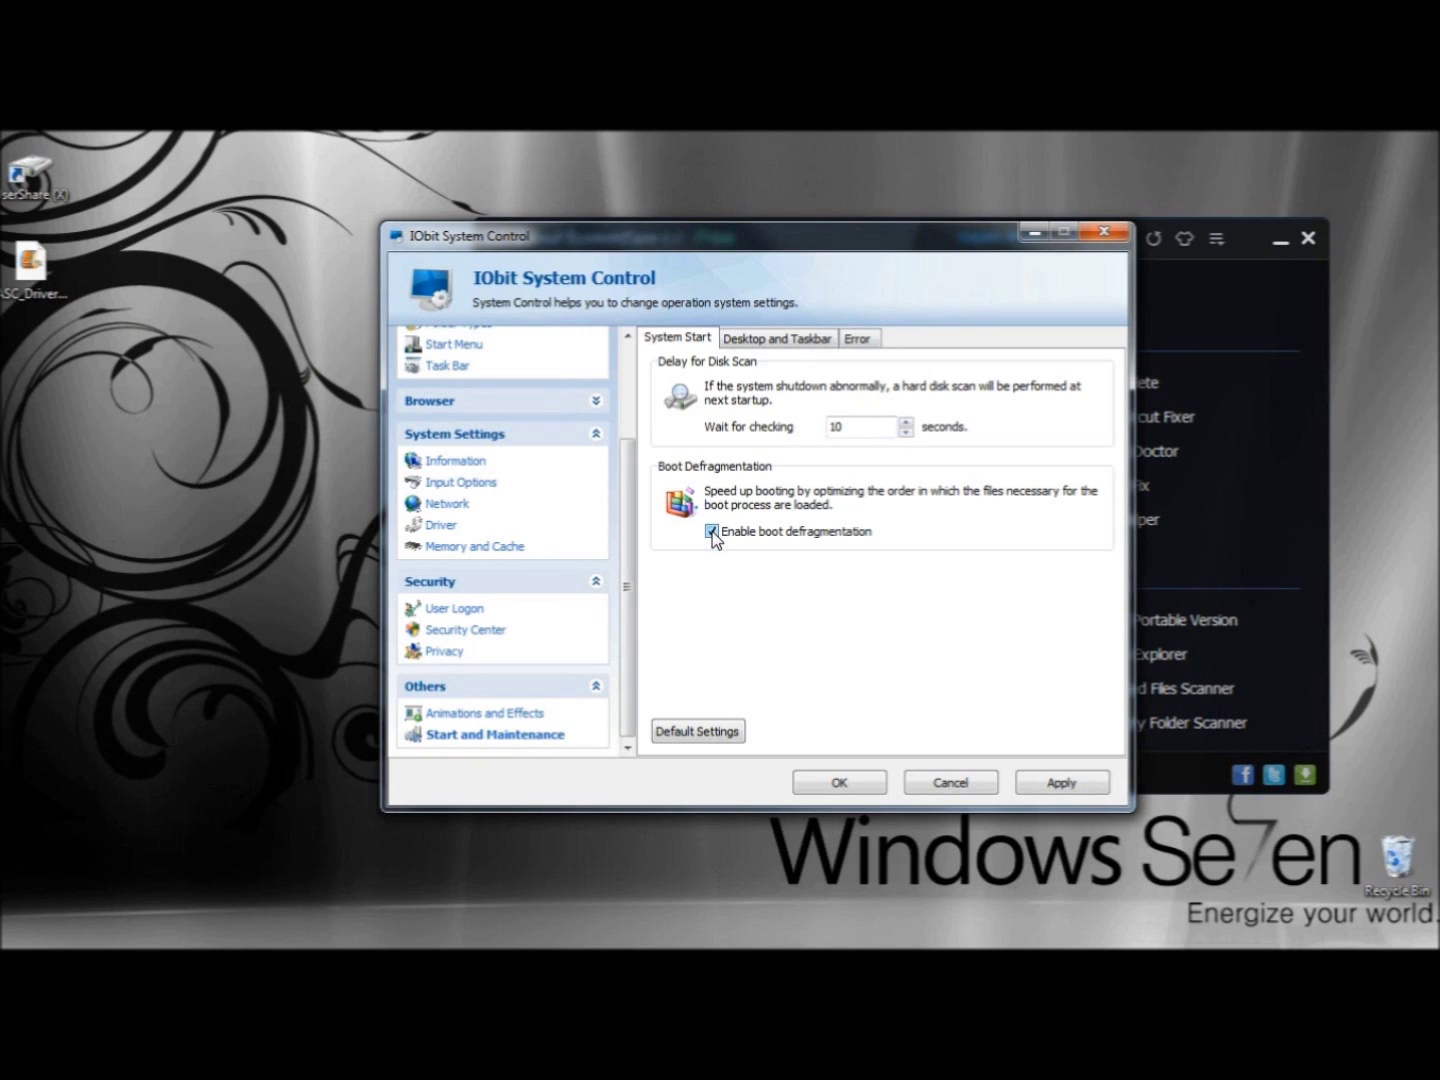
pyautogui.click(783, 339)
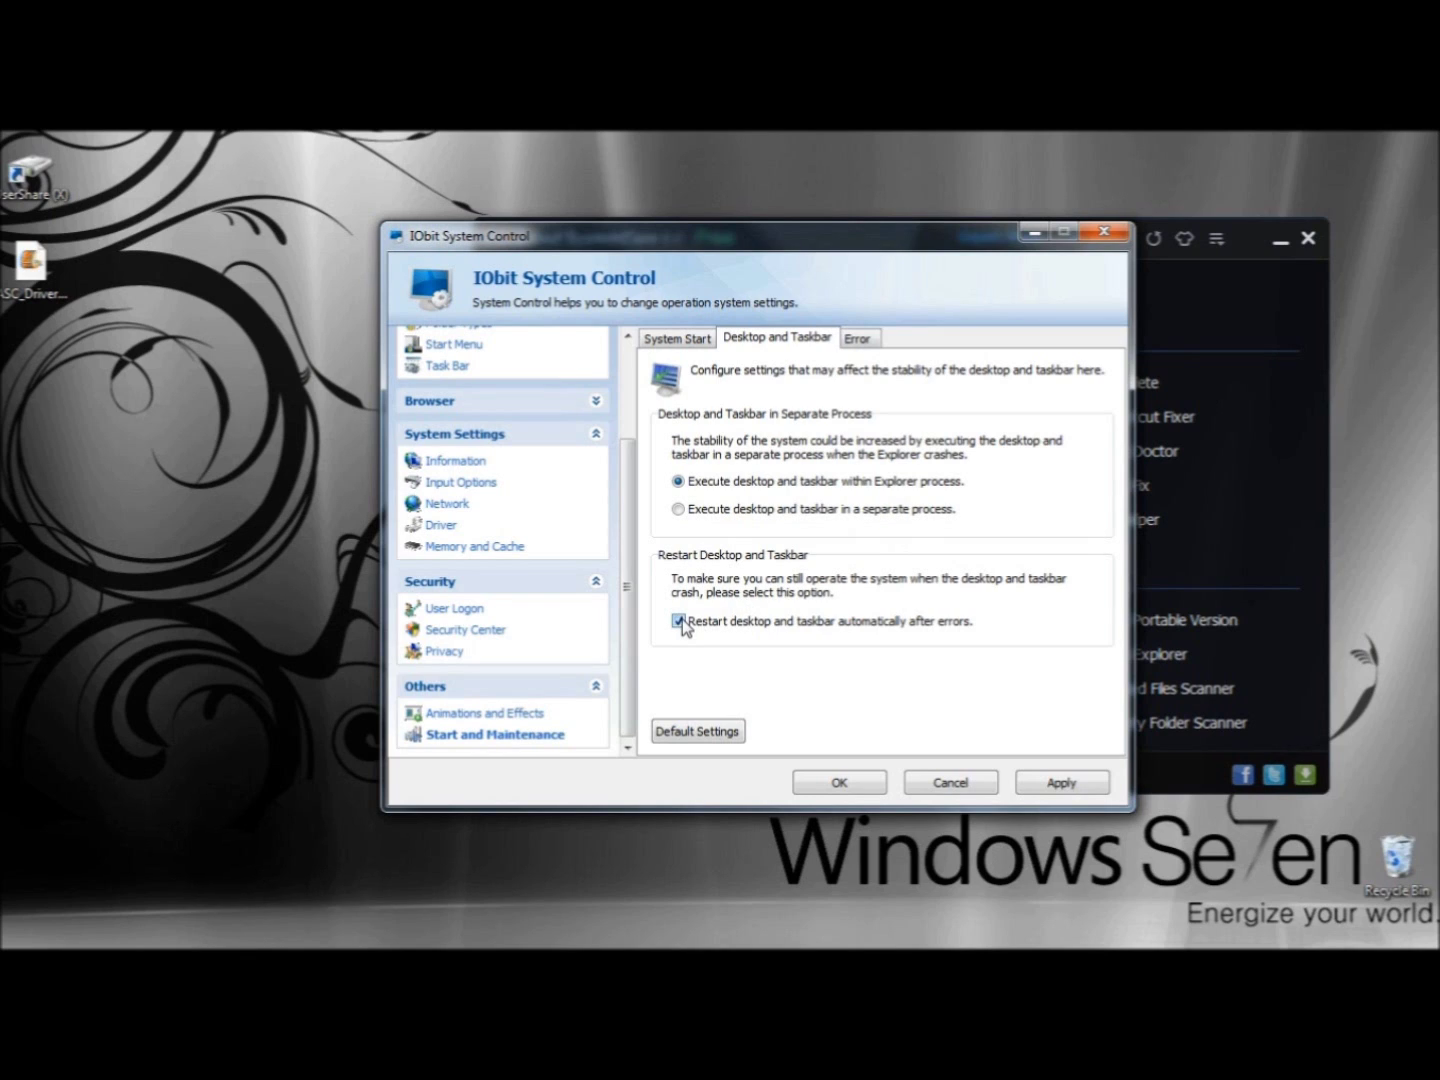
pyautogui.click(858, 340)
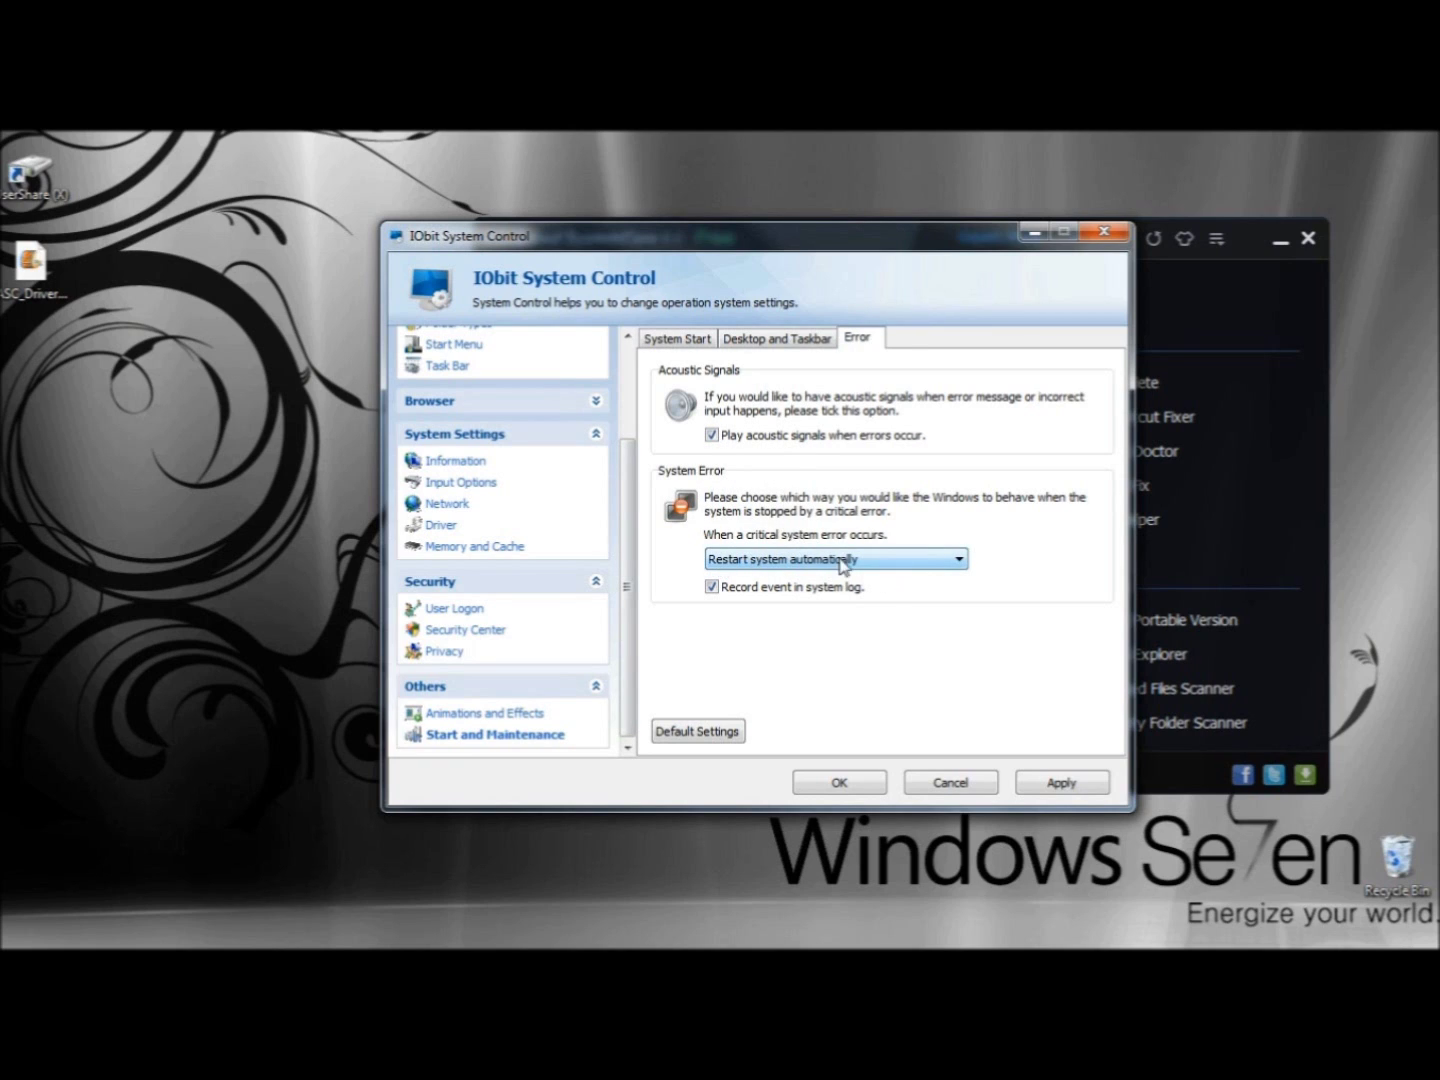
pyautogui.click(926, 564)
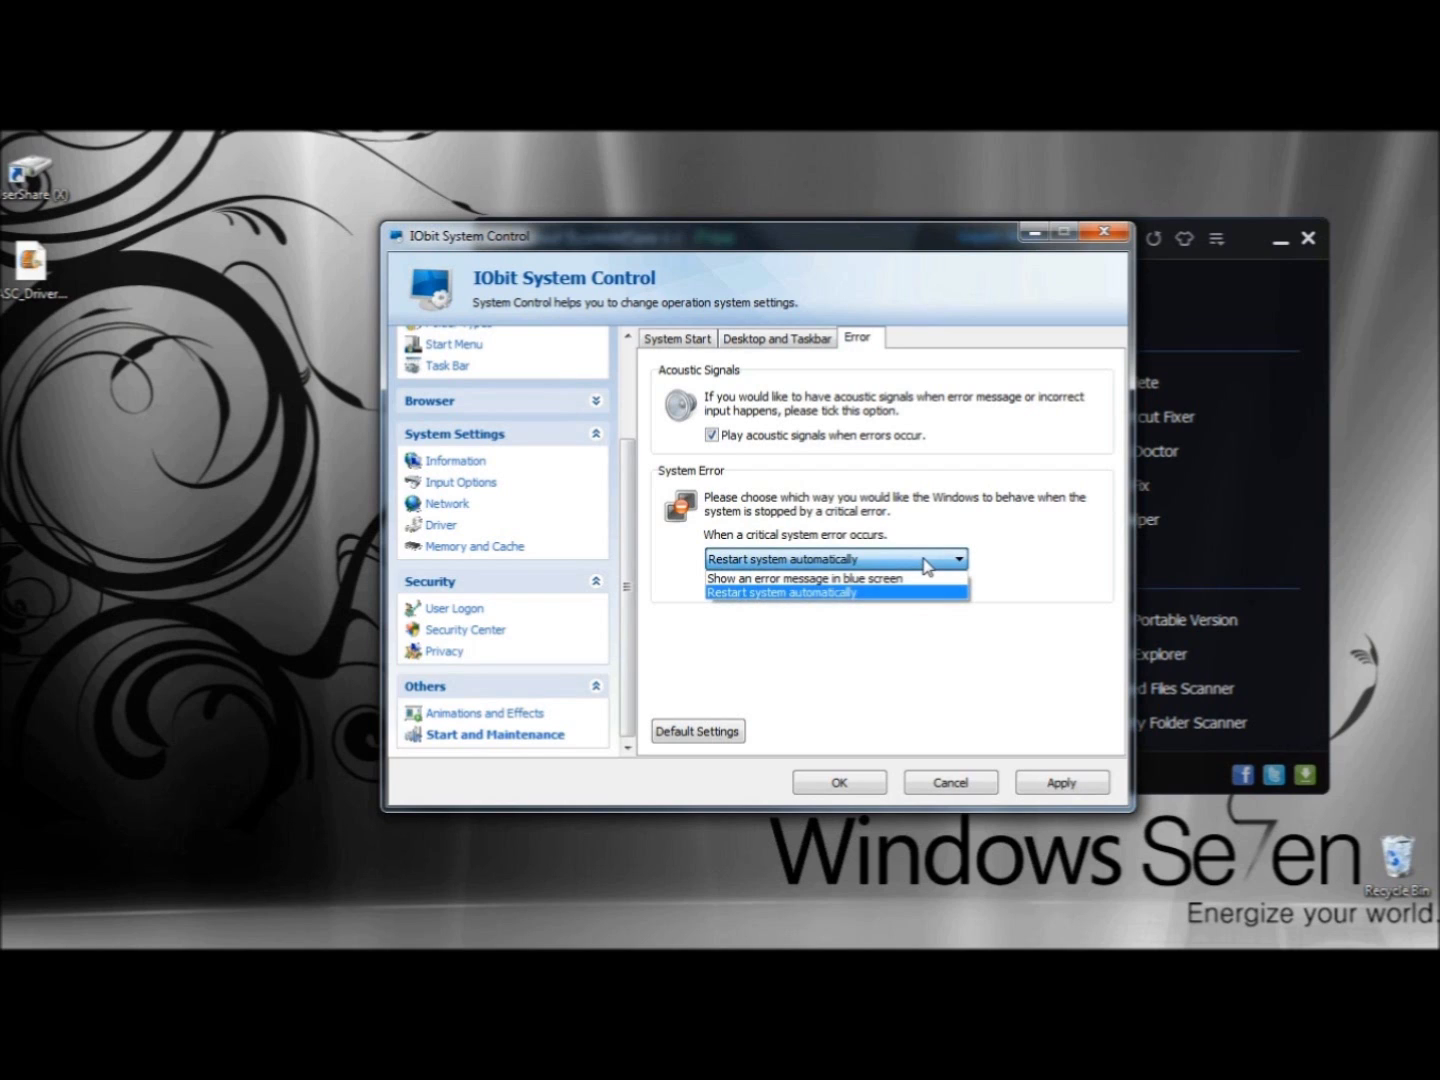
pyautogui.click(926, 563)
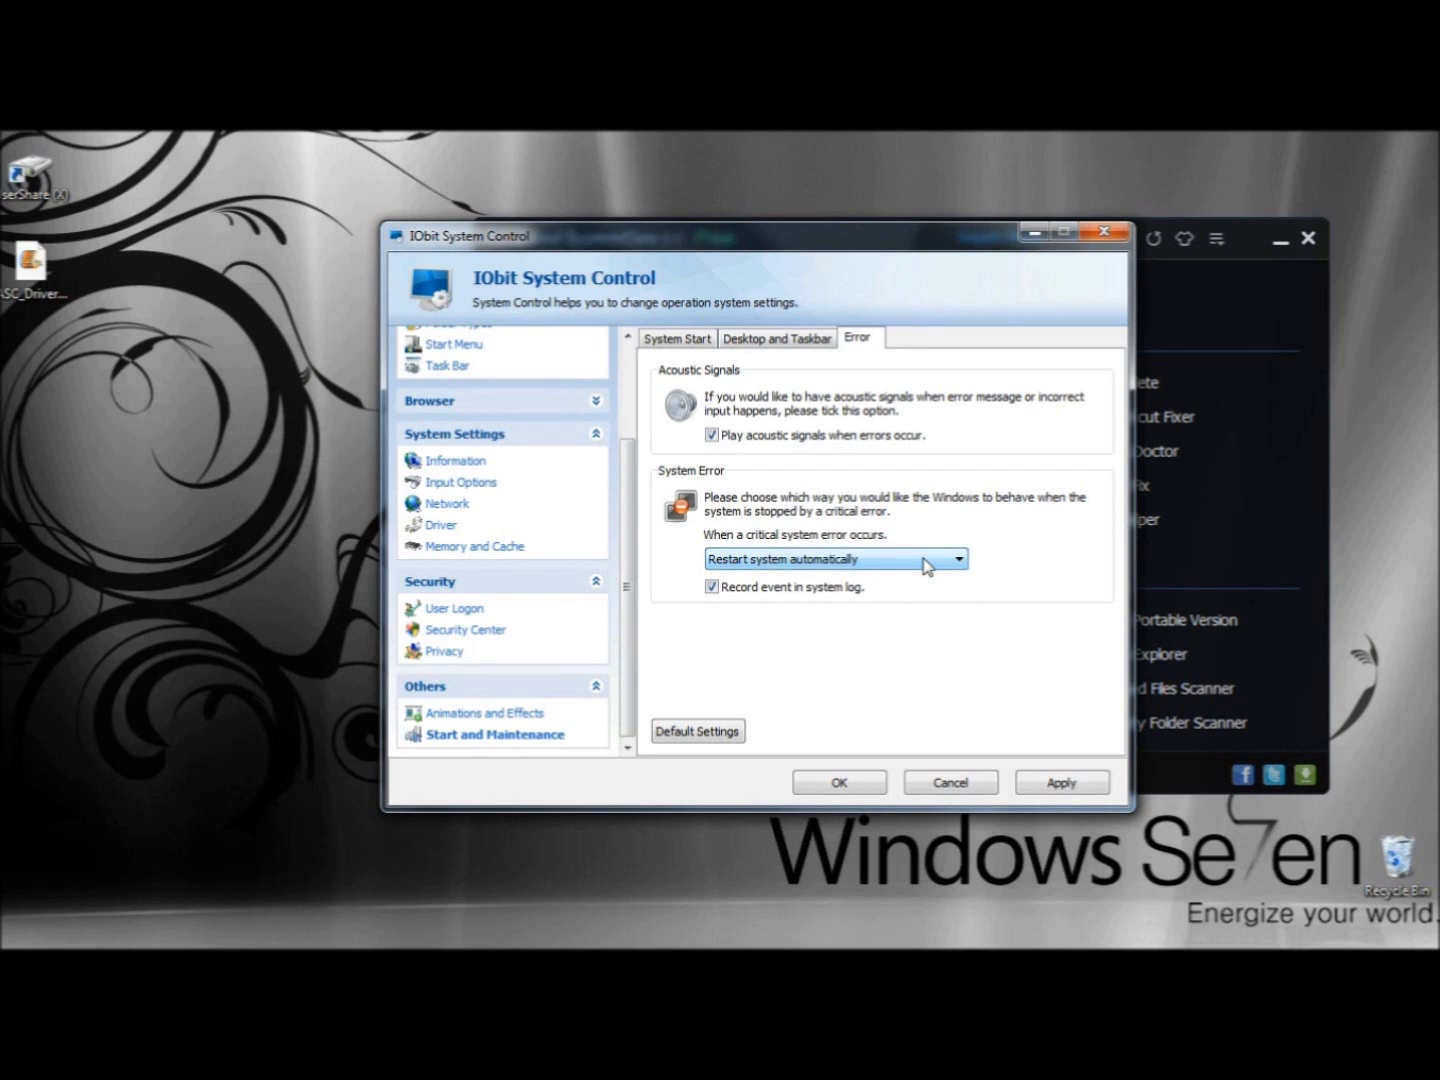